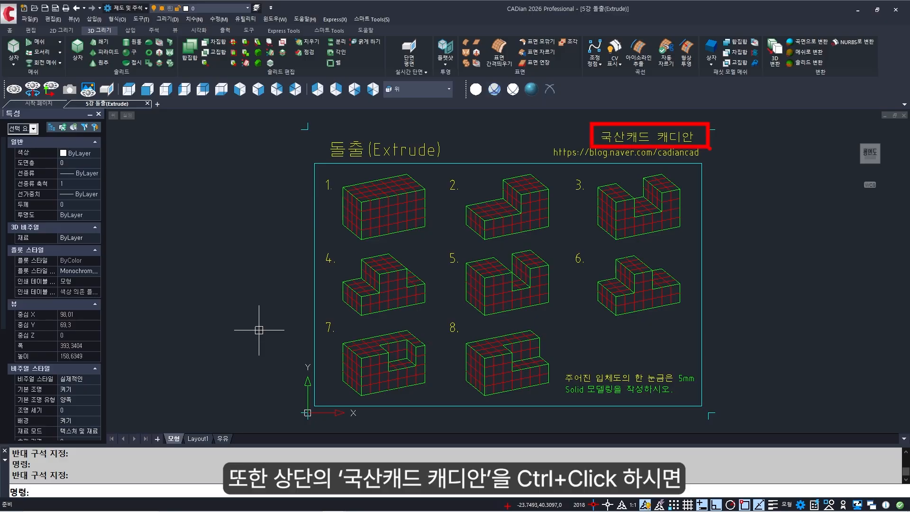
Follow the hyperlinks on the 국산캐드 캐디안 text and the blog address, returning to the CADian drawing in between
ctrl+click(643, 136)
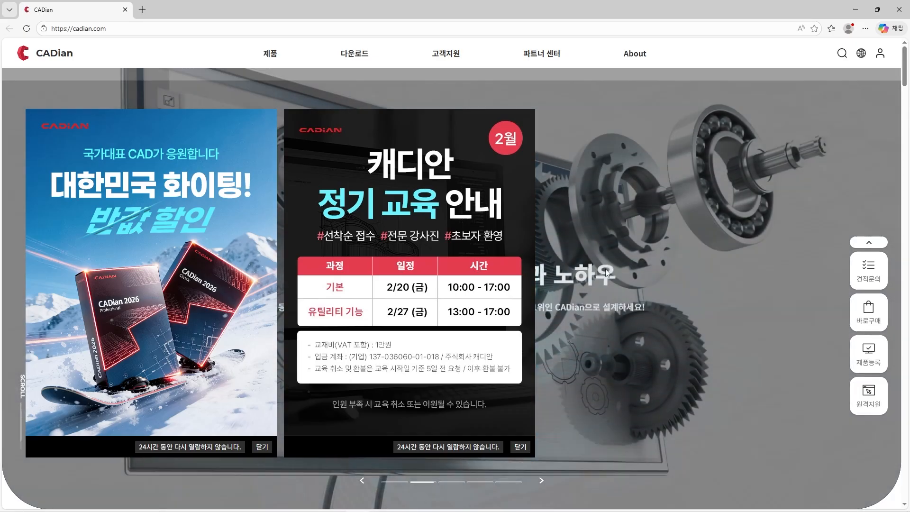
mouse_move(400, 501)
click(333, 506)
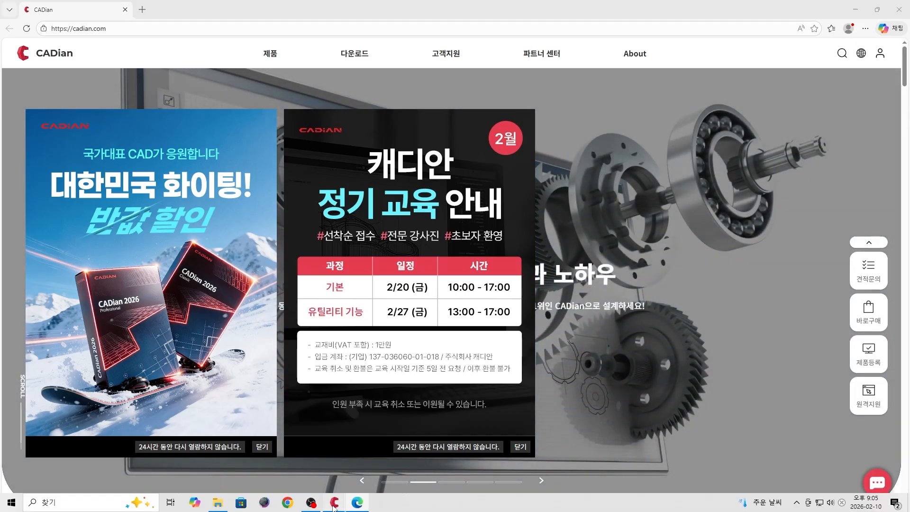
click(342, 488)
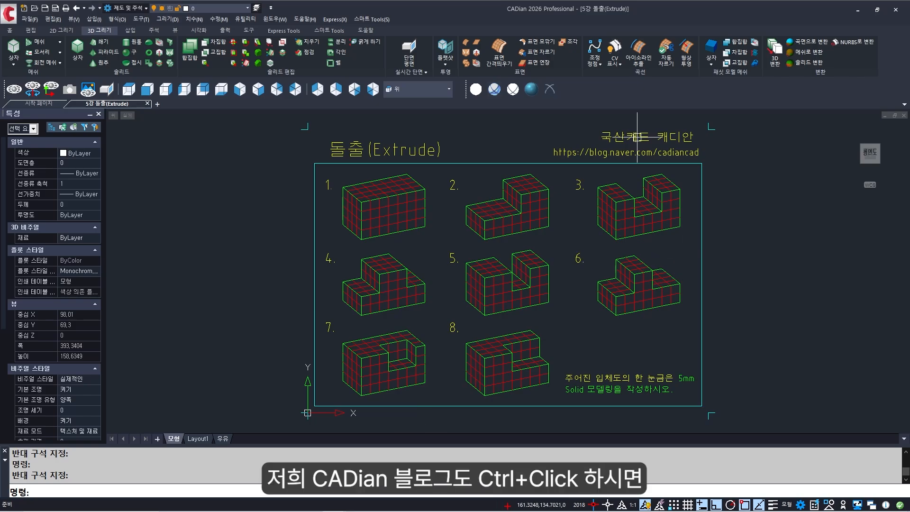
ctrl+click(608, 155)
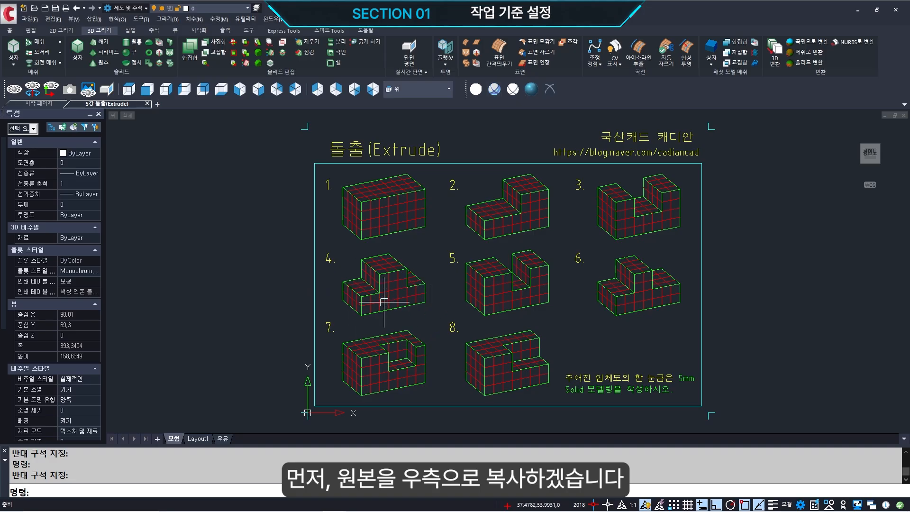
Copy the entire Extrude exercise sheet about 234 units horizontally to the right of the original
scroll(396, 304, down, 3)
middle_drag(415, 305, 321, 302)
text(CO)
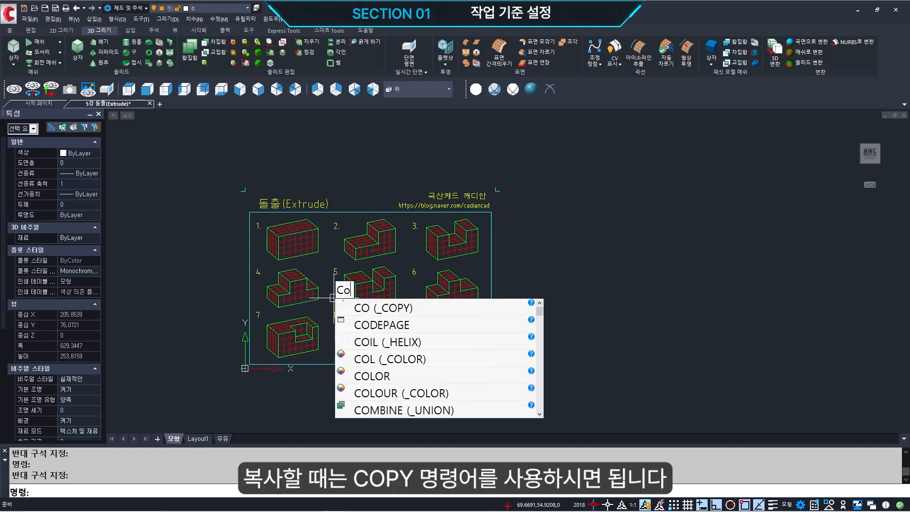
key(Return)
click(224, 178)
click(571, 407)
key(Return)
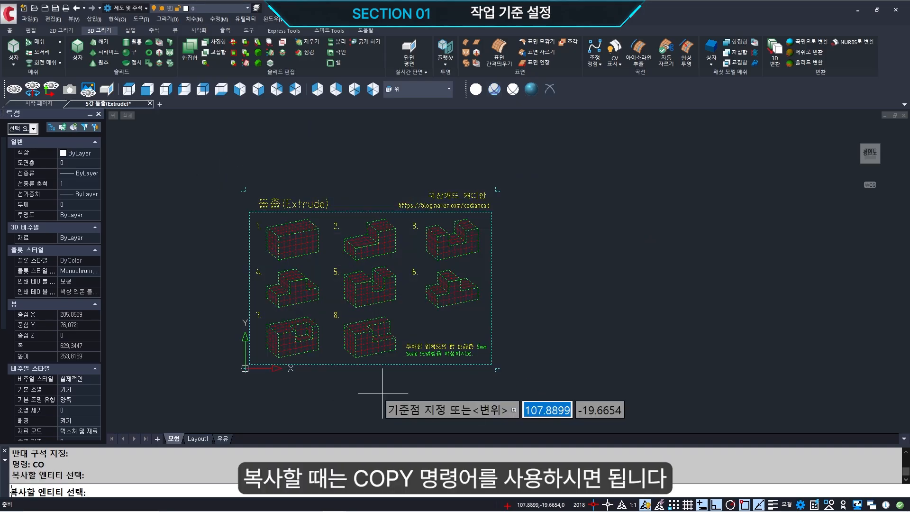
click(313, 387)
click(610, 387)
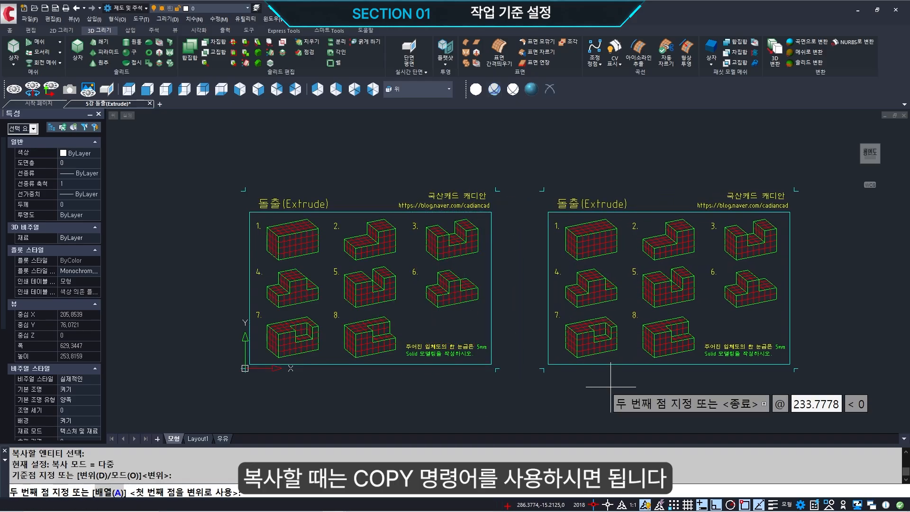
key(Return)
Zoom in on the copied sheet and examine the eight isometric shapes, their grid squares and the 5 mm grid note
middle_drag(575, 374, 420, 375)
text(Z)
key(Return)
click(294, 163)
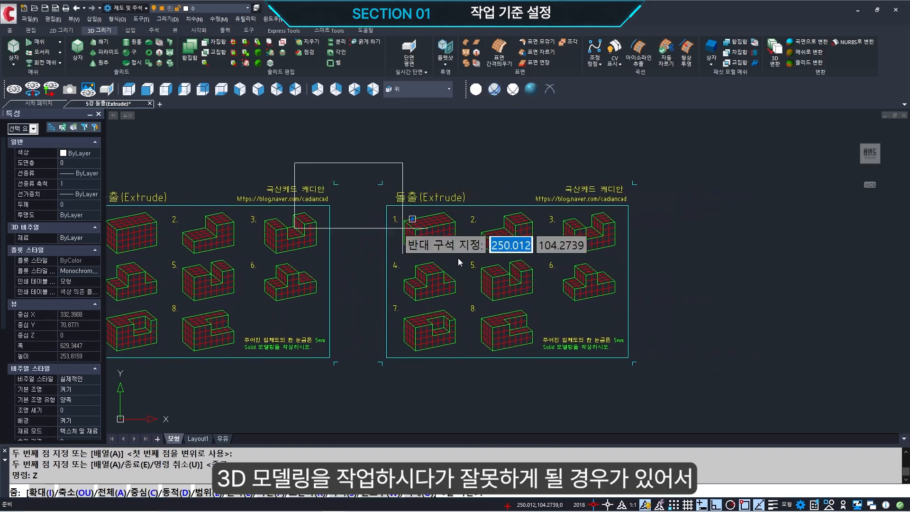
click(701, 364)
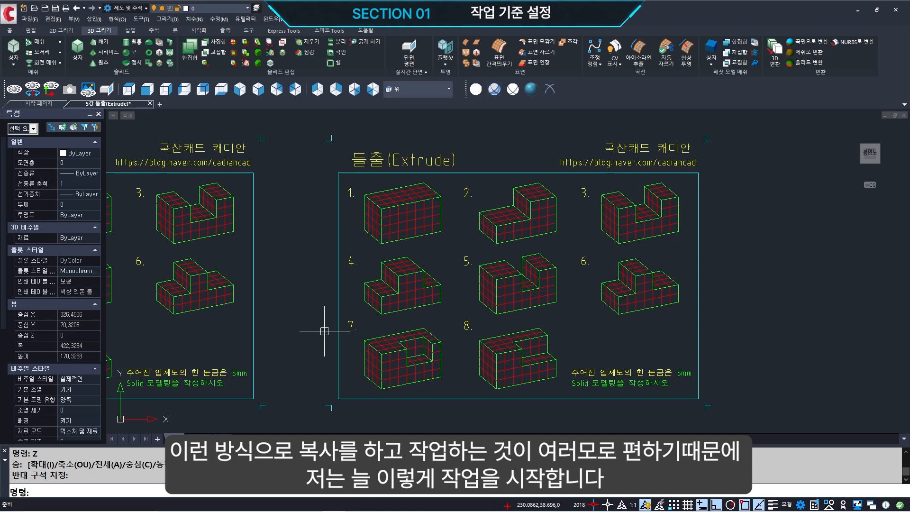
middle_drag(435, 318, 436, 329)
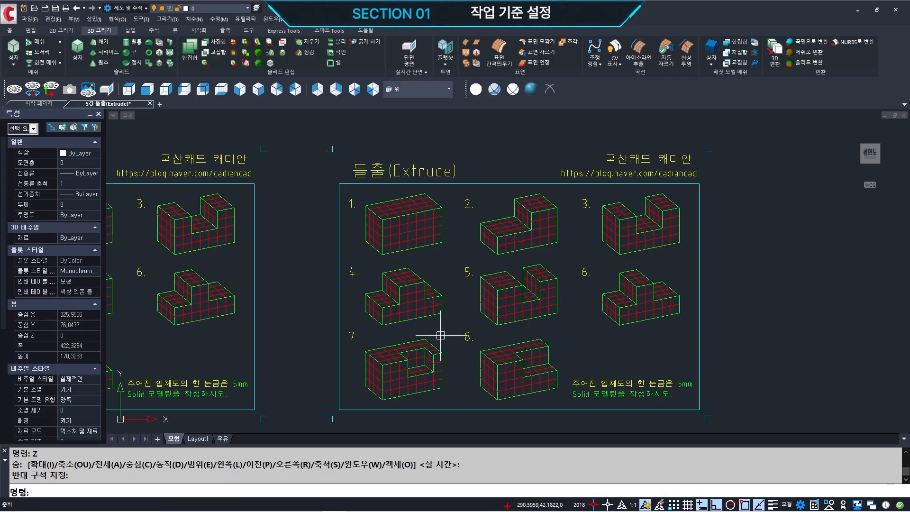
middle_drag(554, 385, 513, 336)
scroll(588, 365, up, 2)
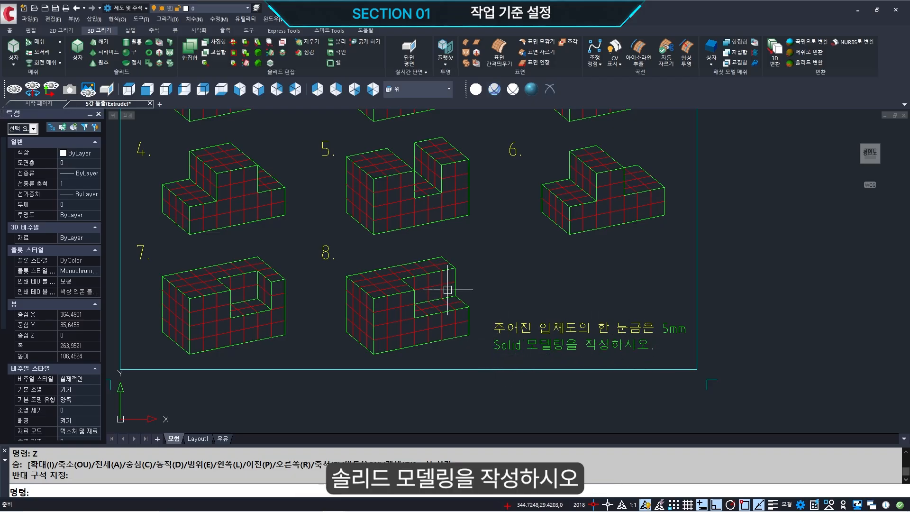
middle_drag(429, 265, 471, 321)
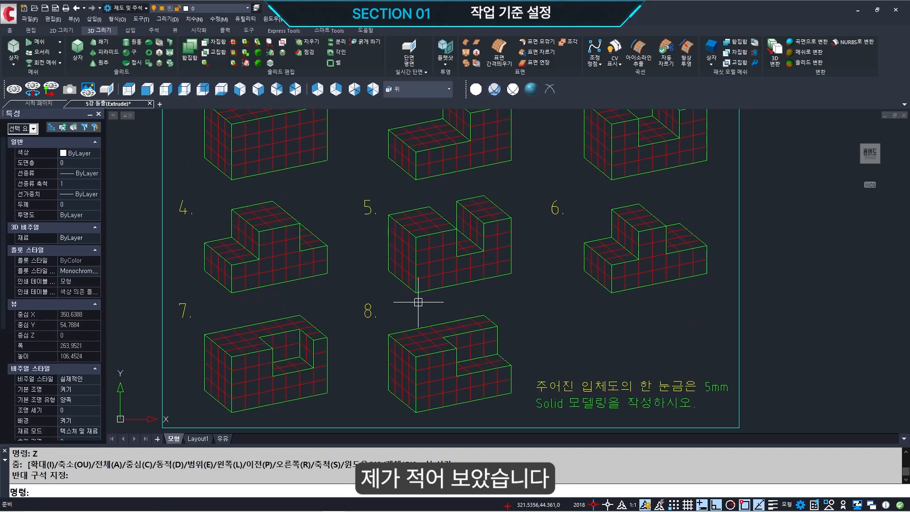
middle_drag(285, 135, 329, 252)
scroll(327, 251, up, 1)
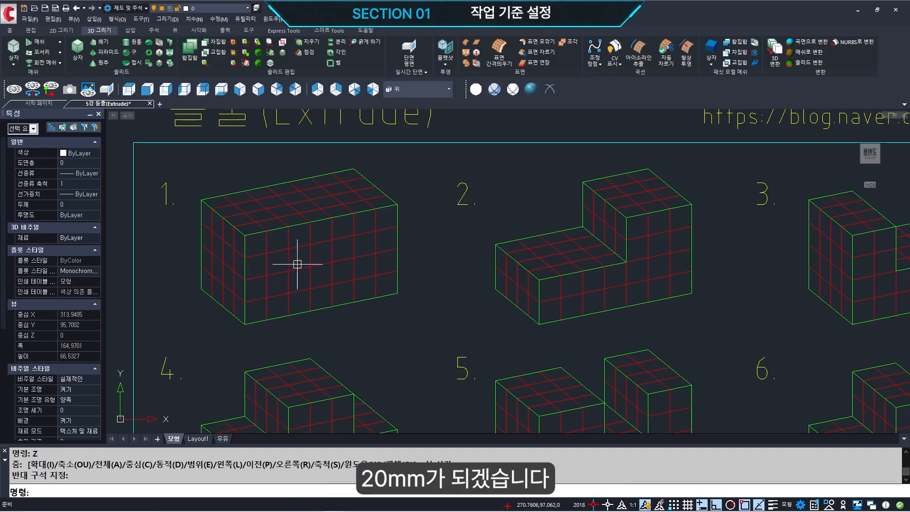
scroll(370, 288, down, 2)
scroll(377, 293, down, 4)
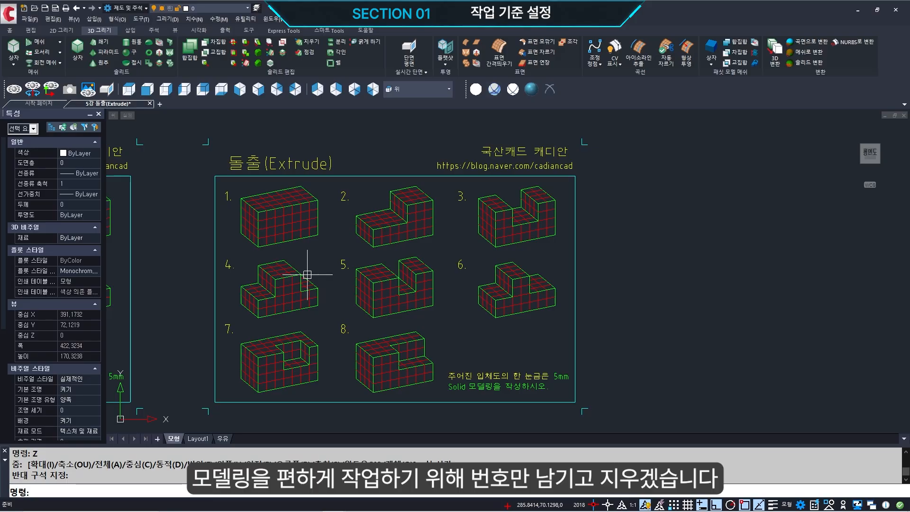
Erase the copied sheet's border, note, link texts, title and shapes 3 and 6, leaving the numbers
text(e)
key(Return)
click(672, 427)
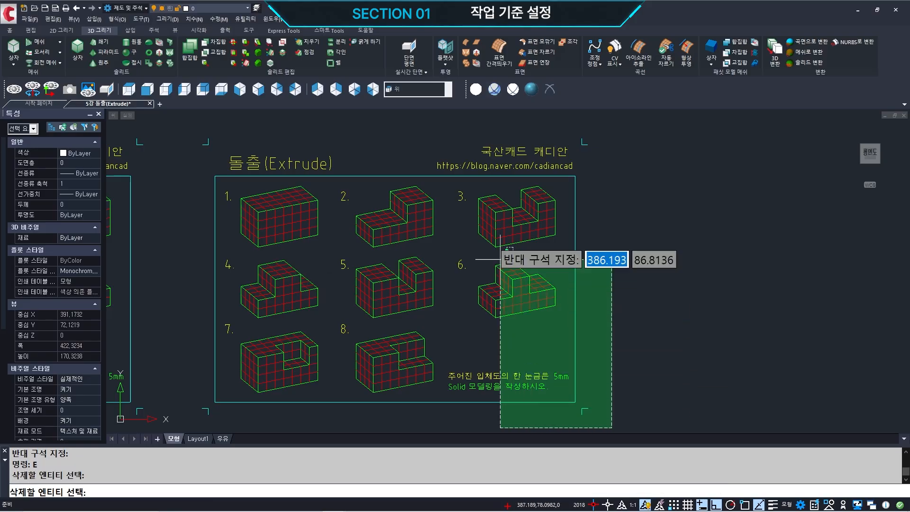
click(476, 151)
key(Return)
key(Return)
click(372, 177)
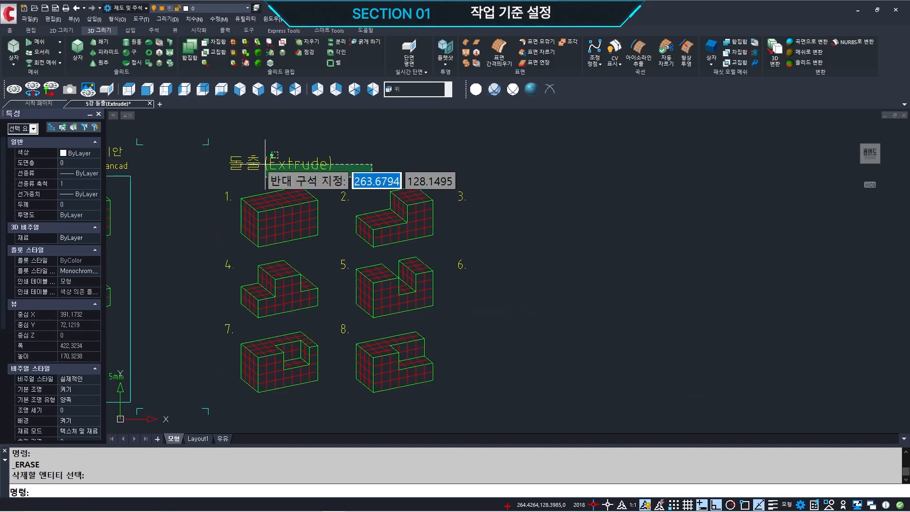
click(189, 138)
key(Return)
Erase shapes 1, 4 and 7 and shapes 2, 5 and 8 from the copied sheet, leaving their numbers
text(e)
key(Return)
click(238, 165)
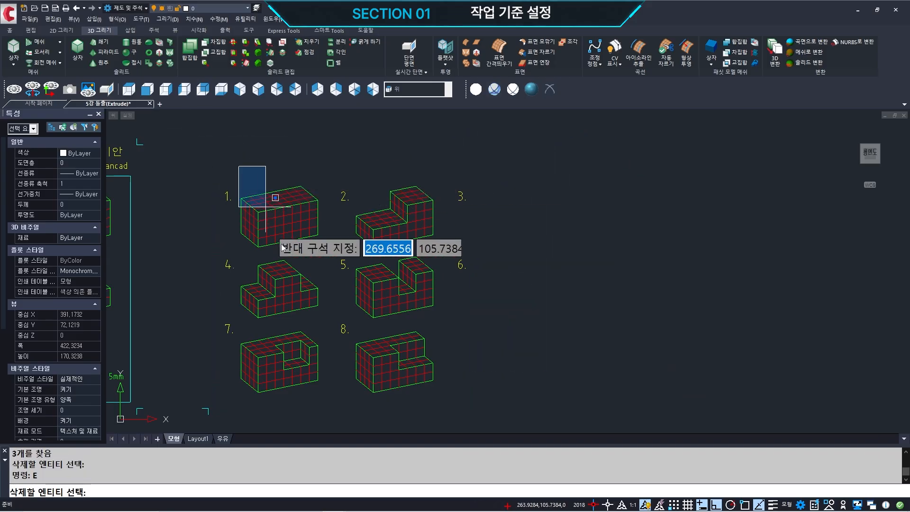
click(332, 392)
key(Return)
key(Return)
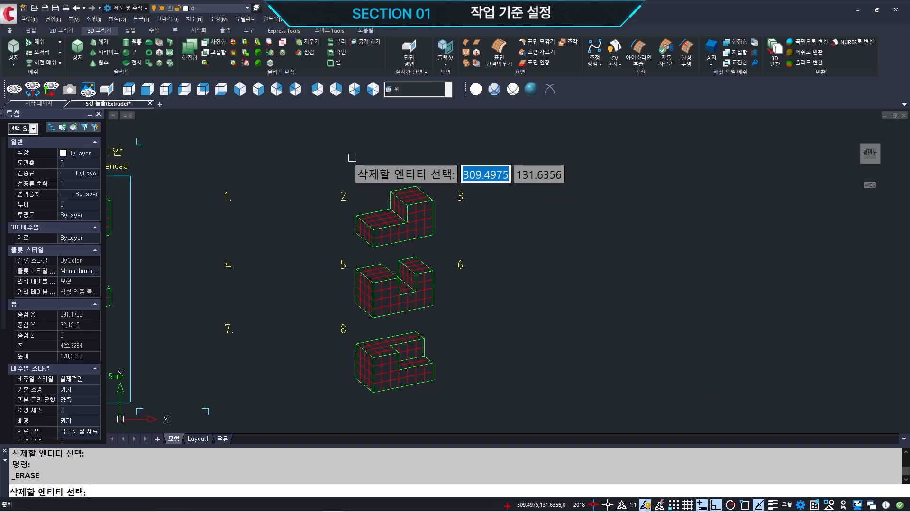
click(352, 158)
click(441, 406)
key(Return)
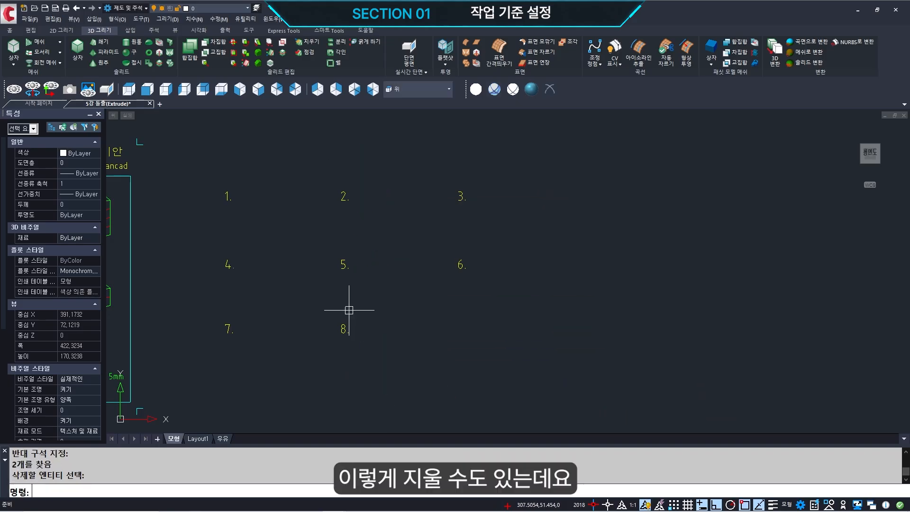
Undo the erasures to restore the copied sheet
text(u)
key(Return)
key(Return)
key(Return)
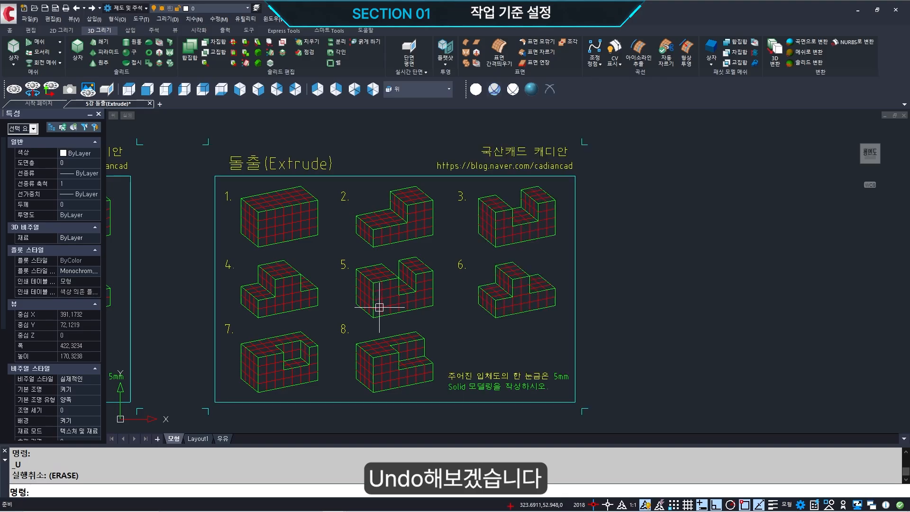
Turn off the layer of the copied sheet's number text with the LOF command
text(LOF)
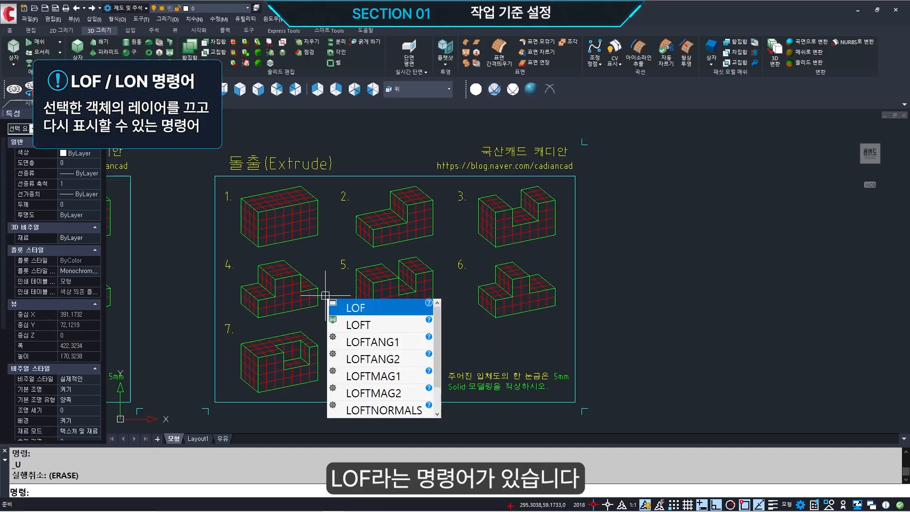
key(Return)
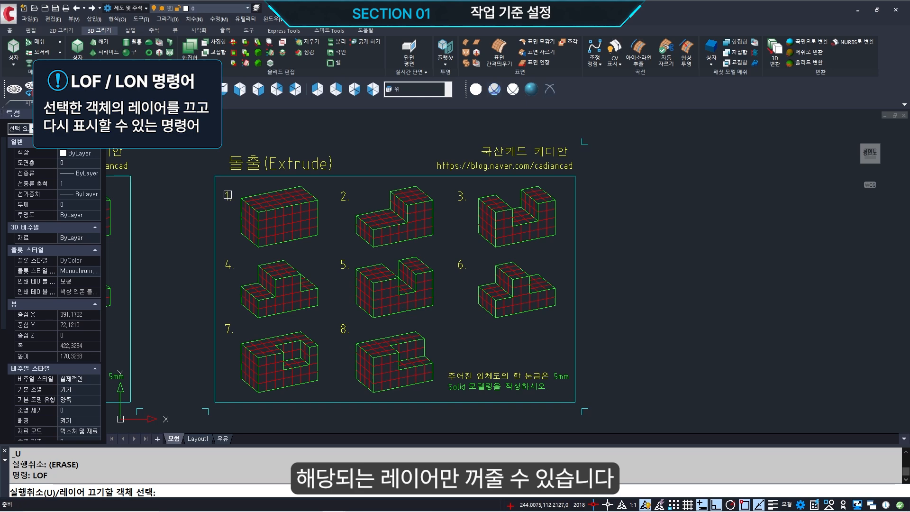
click(227, 194)
Erase all the objects still displayed in the copied sheet, including its border, shapes and note
text(E)
key(Return)
click(203, 119)
click(609, 415)
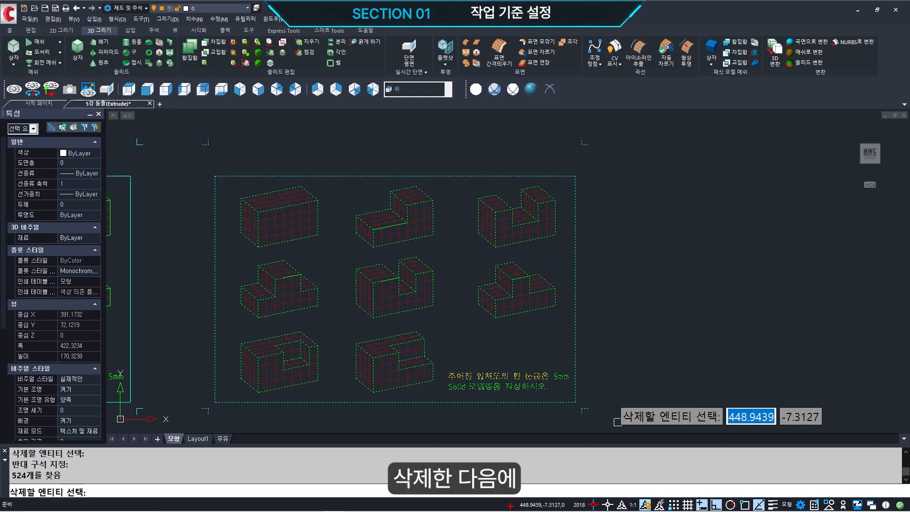
key(Return)
Turn all switched-off layers back on with the LON command
text(LO)
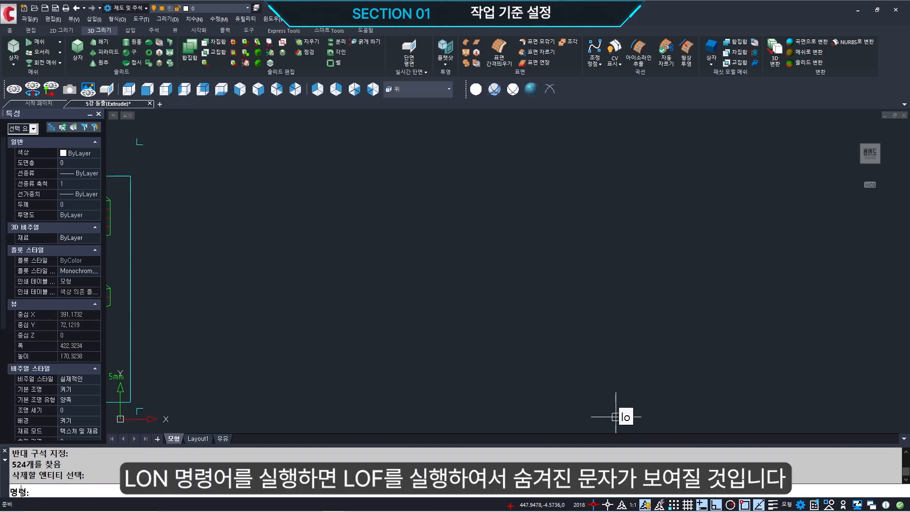
text(N)
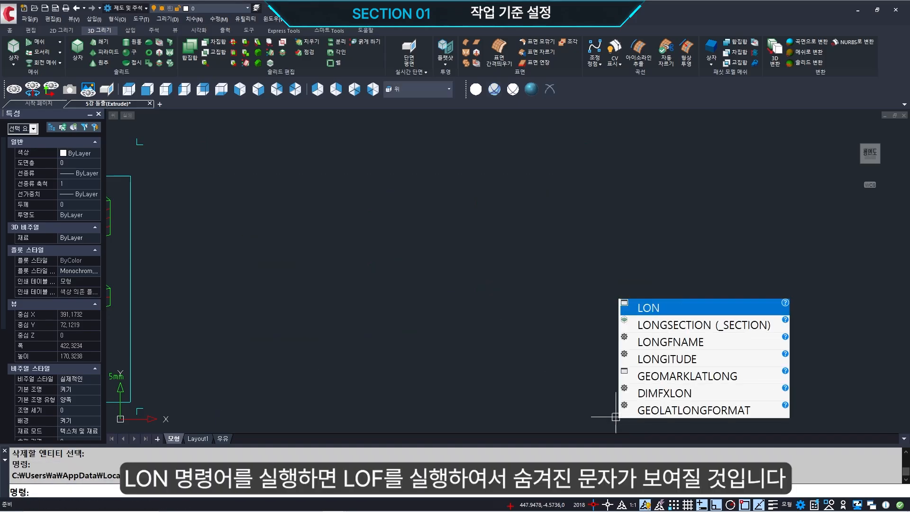
key(Return)
Erase the copied title, 국산캐드 캐디안 text and blog address above the numbers
middle_drag(430, 318, 420, 345)
text(E)
key(Return)
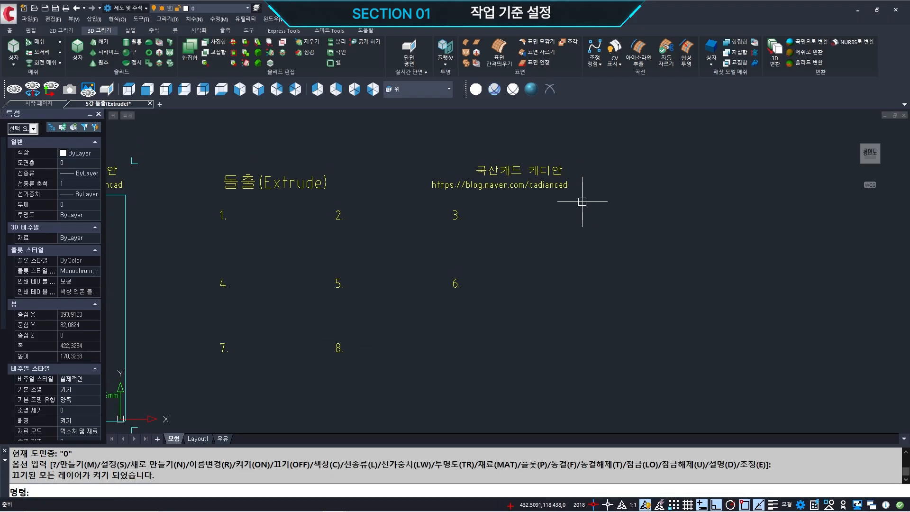
click(584, 200)
click(274, 150)
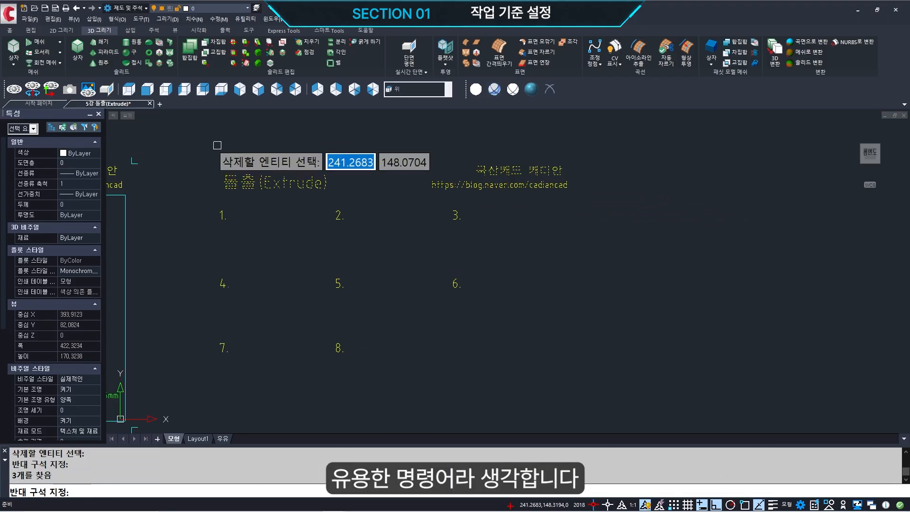
key(Return)
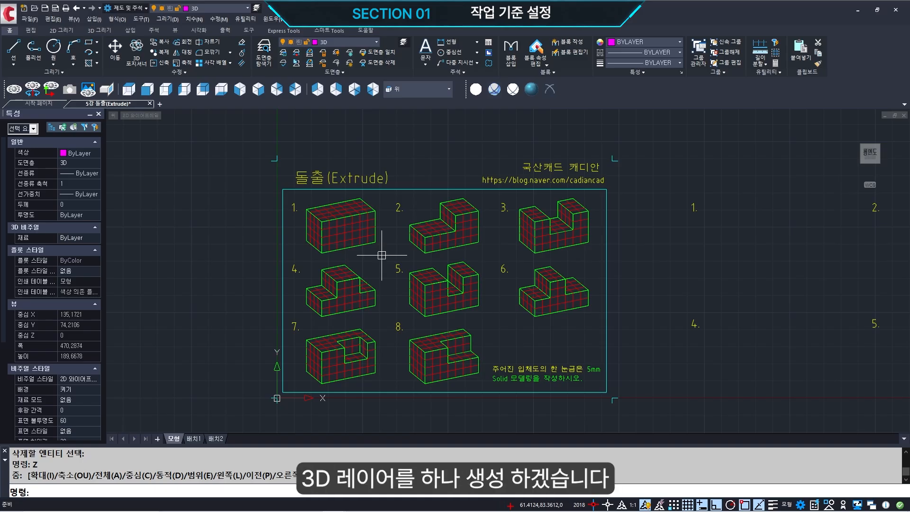
Inspect the 3D layer and its colour in the layer properties manager, and close the manager
text(LA)
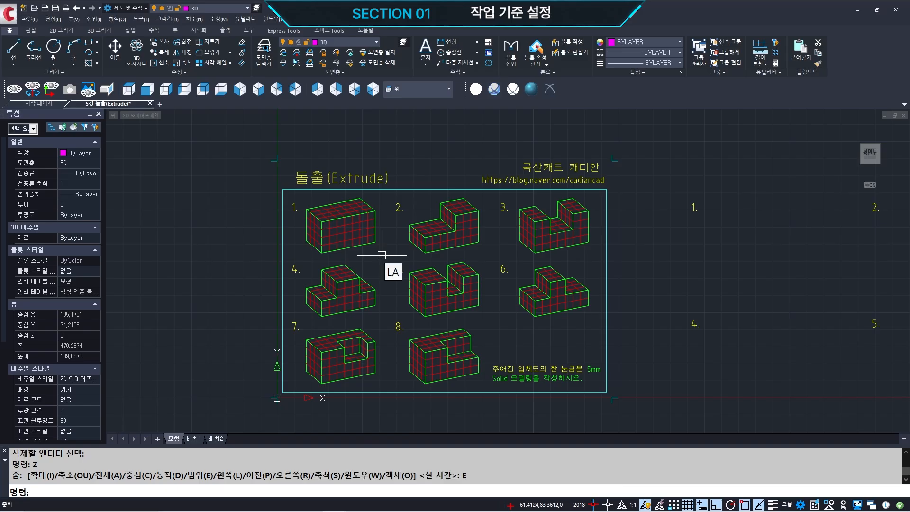
key(Return)
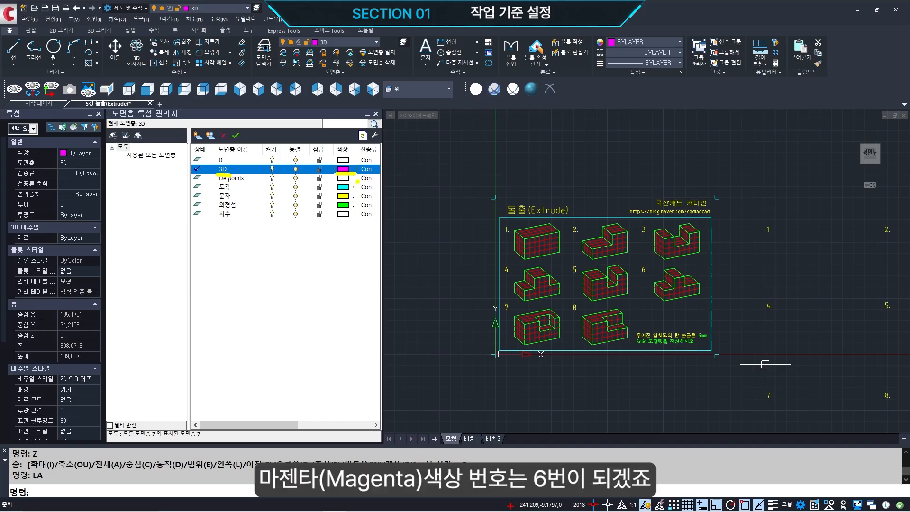
click(376, 114)
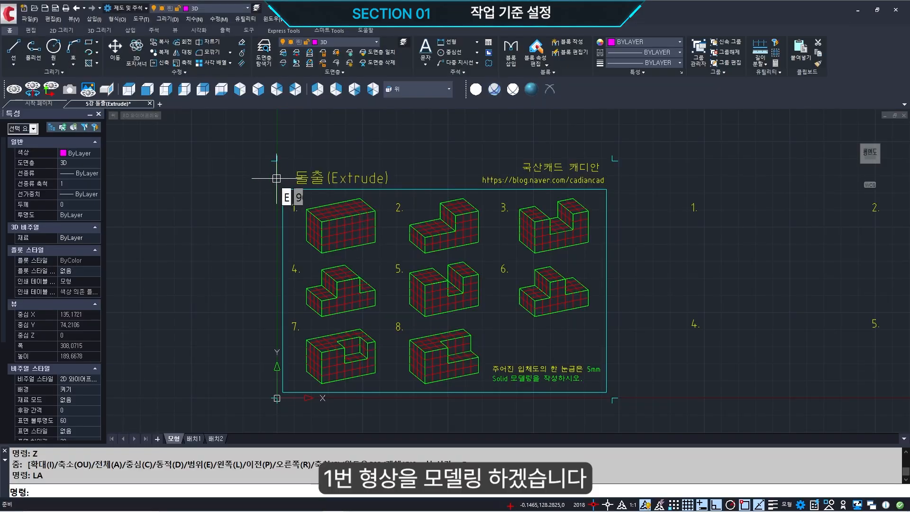
Zoom in on shape 1 of the original sheet and examine its faces for possible extrusion directions
text(z)
key(Return)
click(277, 328)
click(409, 274)
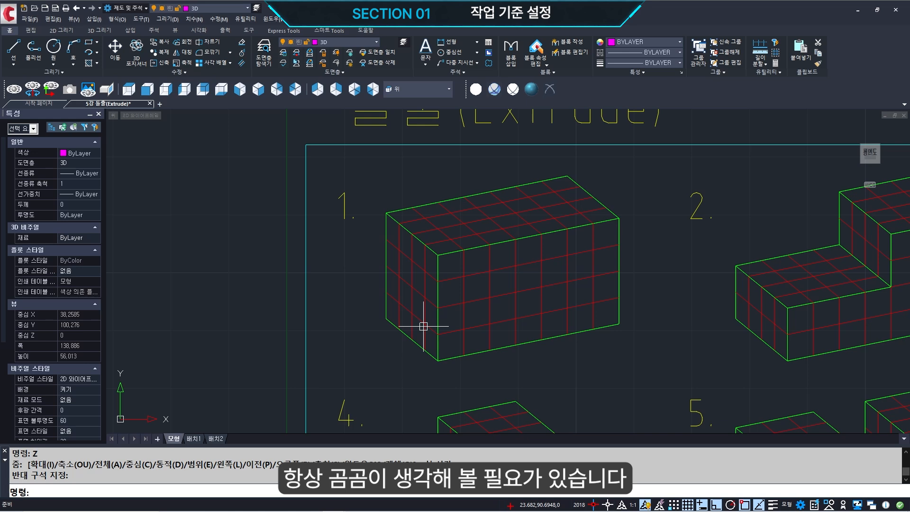
drag(396, 317, 577, 291)
drag(386, 296, 378, 246)
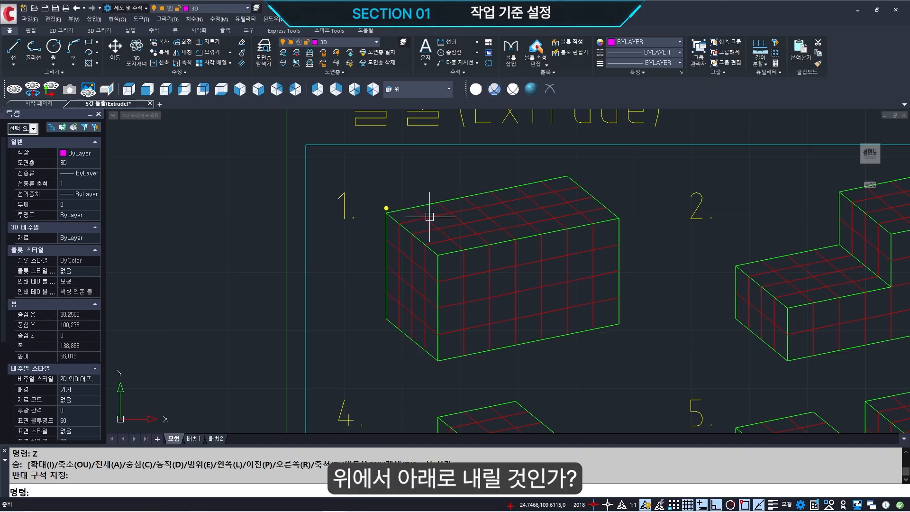
mouse_move(386, 208)
mouse_down()
mouse_move(444, 265)
mouse_move(436, 344)
mouse_move(441, 334)
mouse_up()
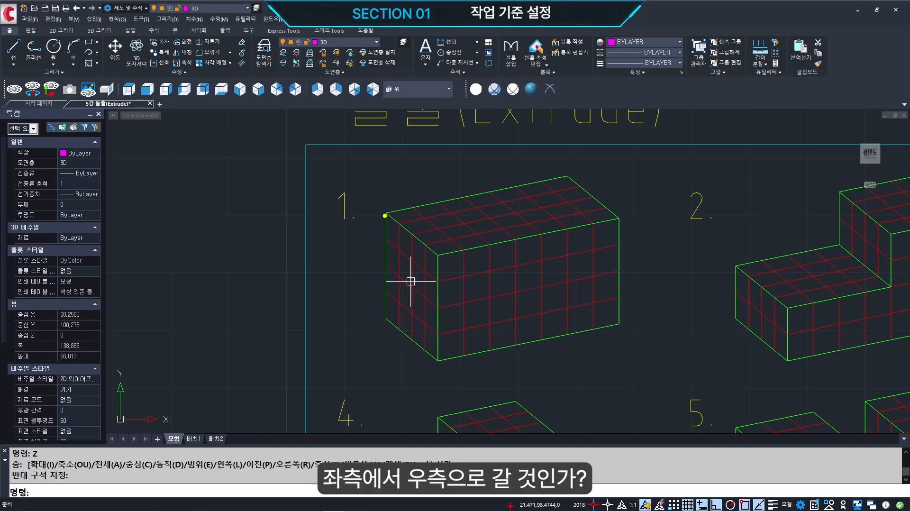
mouse_move(377, 217)
mouse_down()
mouse_move(382, 294)
mouse_move(431, 349)
mouse_move(385, 217)
mouse_up()
mouse_move(438, 253)
mouse_down()
mouse_move(545, 220)
mouse_move(545, 232)
mouse_up()
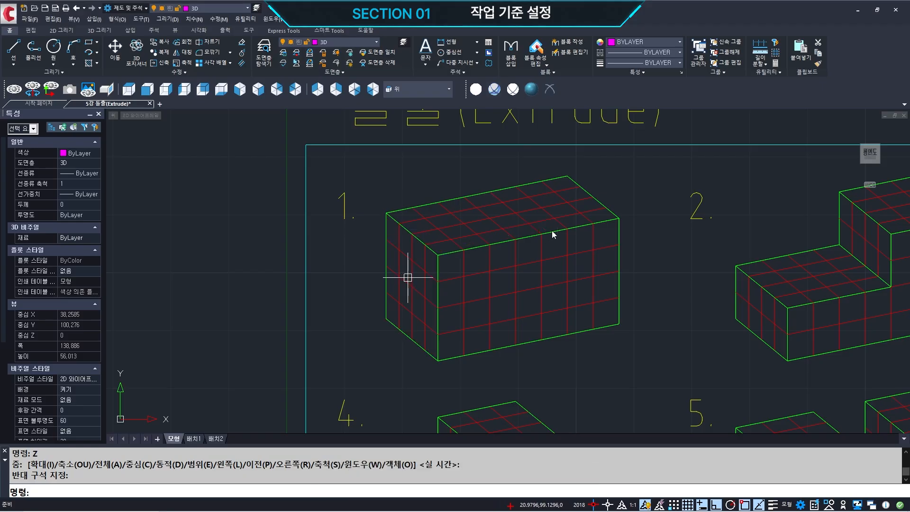
Examine shape 1's top, front and side faces as possible base profiles and directions for the extrusion
mouse_move(566, 177)
mouse_down()
mouse_move(617, 307)
mouse_move(616, 214)
mouse_move(567, 176)
mouse_up()
mouse_move(576, 243)
mouse_down()
mouse_move(474, 246)
mouse_move(495, 260)
mouse_up()
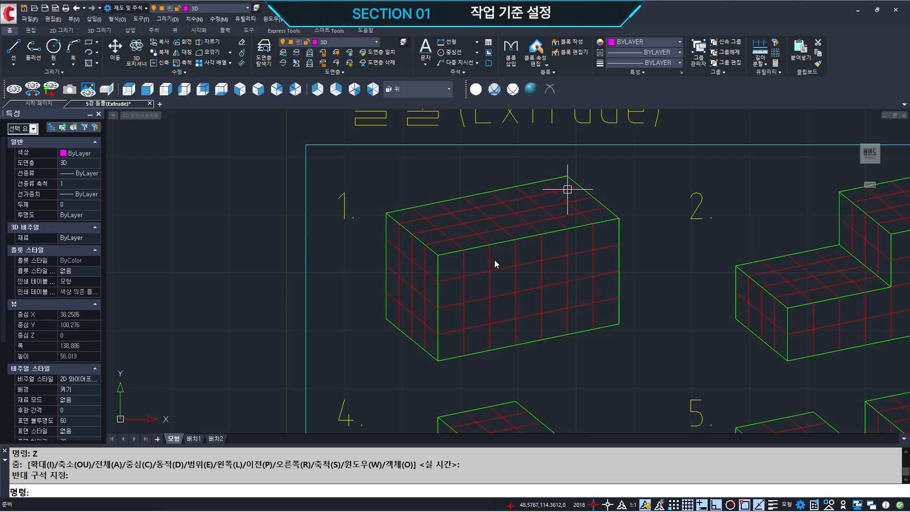
mouse_move(441, 255)
mouse_down()
mouse_move(439, 348)
mouse_move(545, 341)
mouse_move(450, 251)
mouse_up()
drag(434, 240, 393, 231)
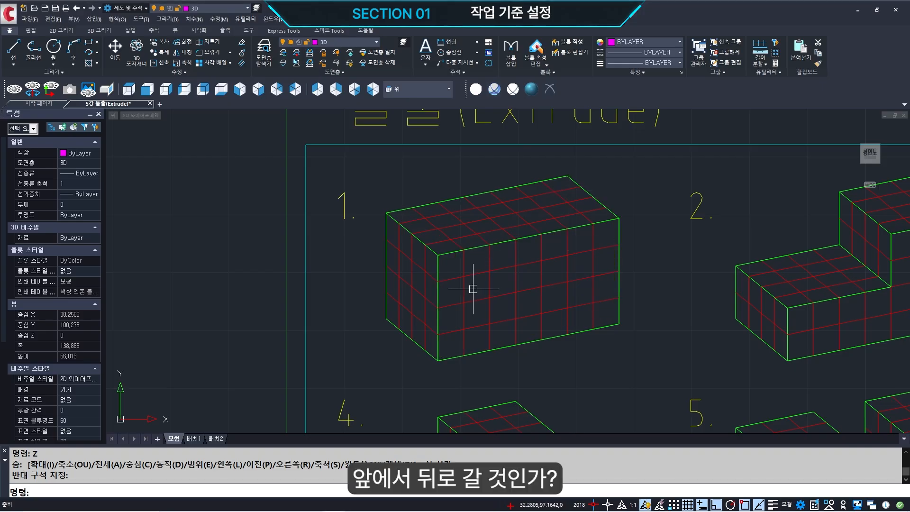
mouse_move(388, 213)
mouse_down()
mouse_move(384, 315)
mouse_move(402, 221)
mouse_up()
mouse_move(480, 236)
mouse_down()
mouse_move(557, 285)
mouse_move(545, 299)
mouse_up()
key(Escape)
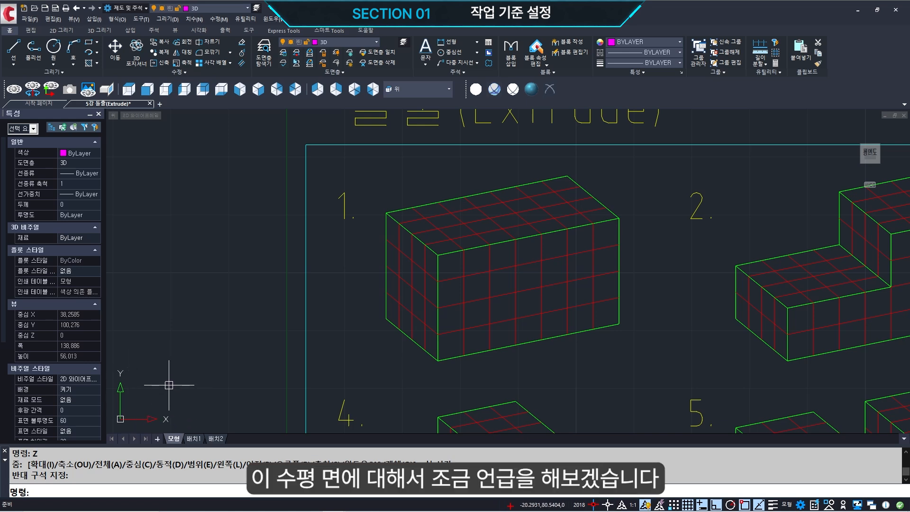
Set the 3D viewpoint of the drawing to 1,-2,1 with the VPOINT command
text(-VP)
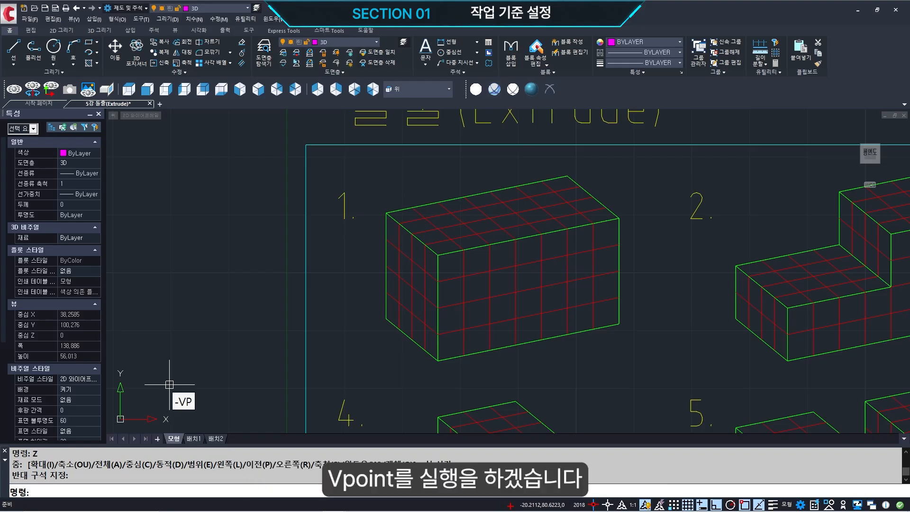
key(Return)
text(1,-)
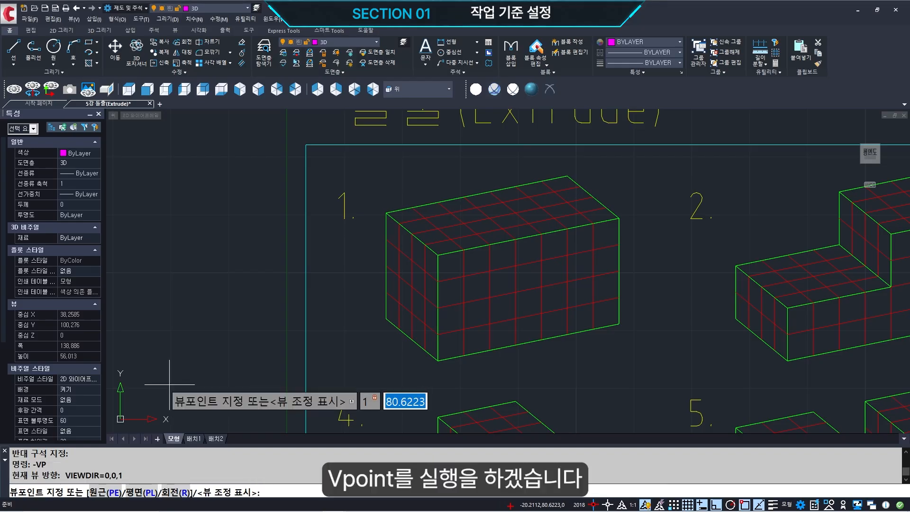
text(2,1)
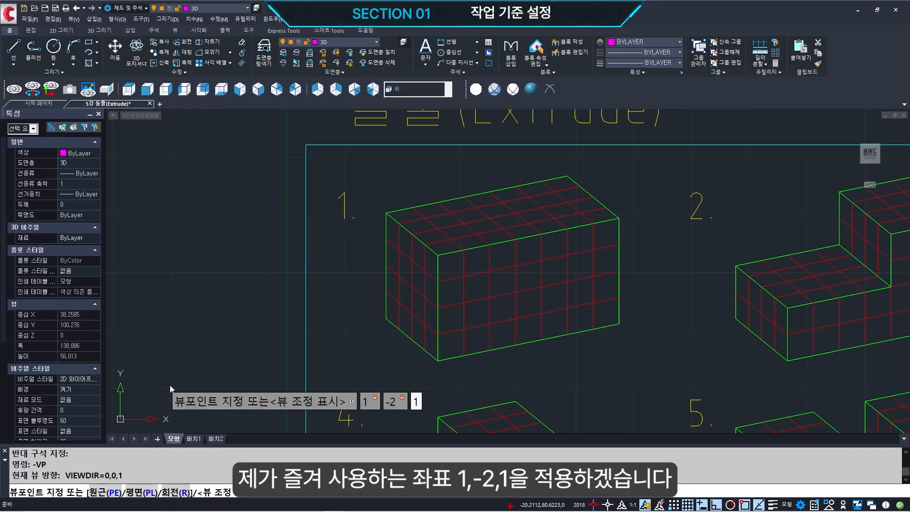
key(Return)
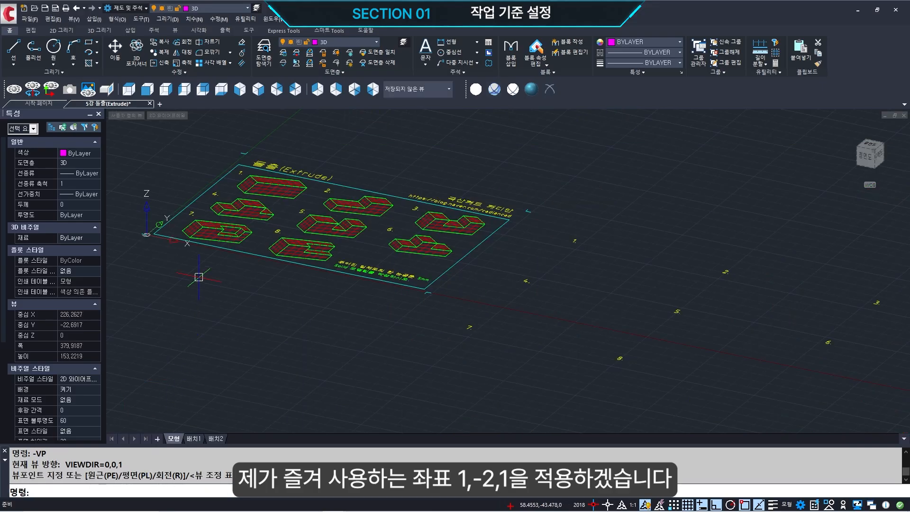
Turn off the grid display and erase the sheet border and shape 7 lines near the UCS icon
text(z)
key(Return)
click(140, 190)
click(232, 268)
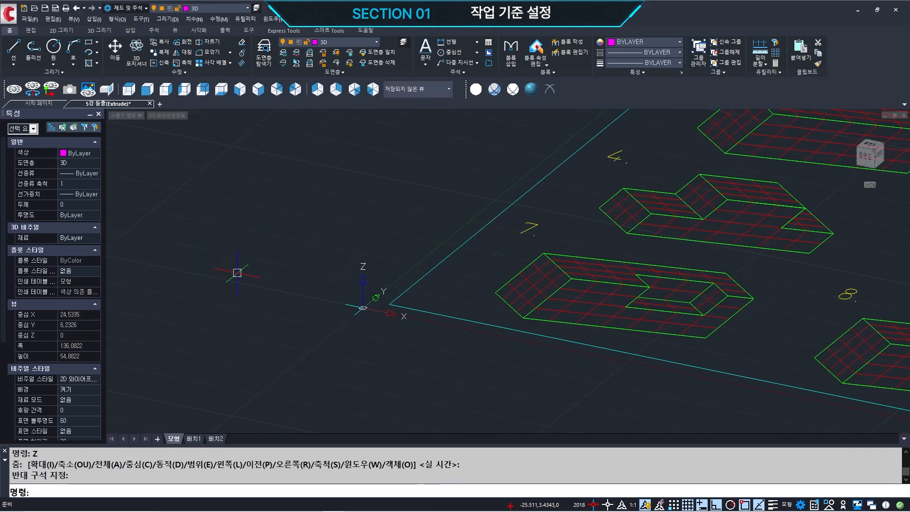
key(F7)
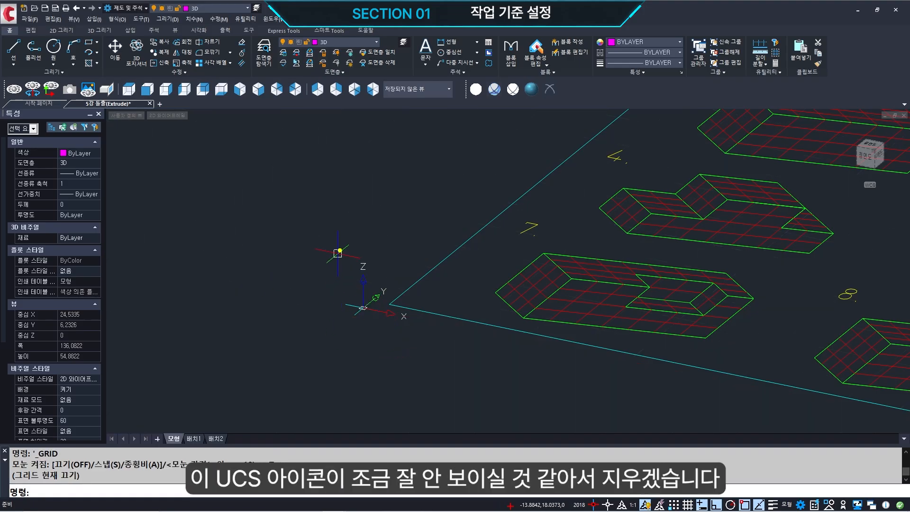
drag(337, 253, 406, 335)
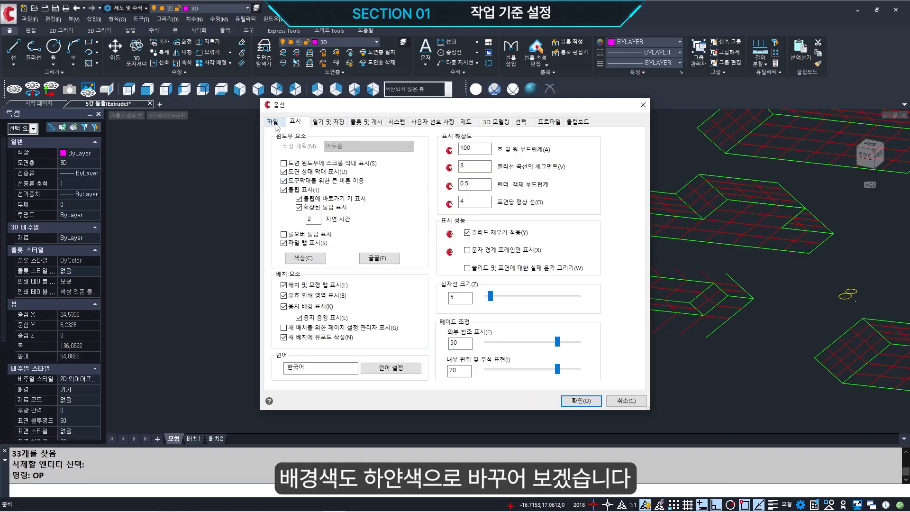
Change the uniform background colour of the 2D model space to white in the display options
click(274, 123)
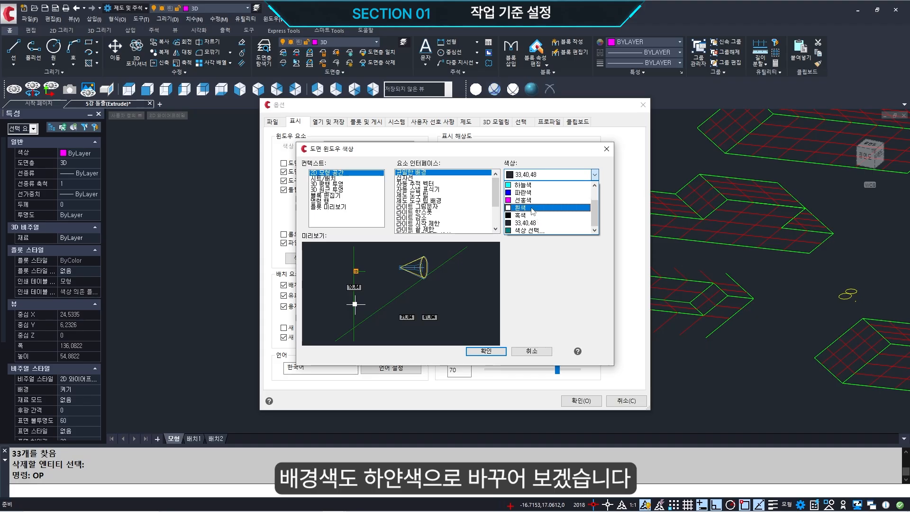
click(521, 207)
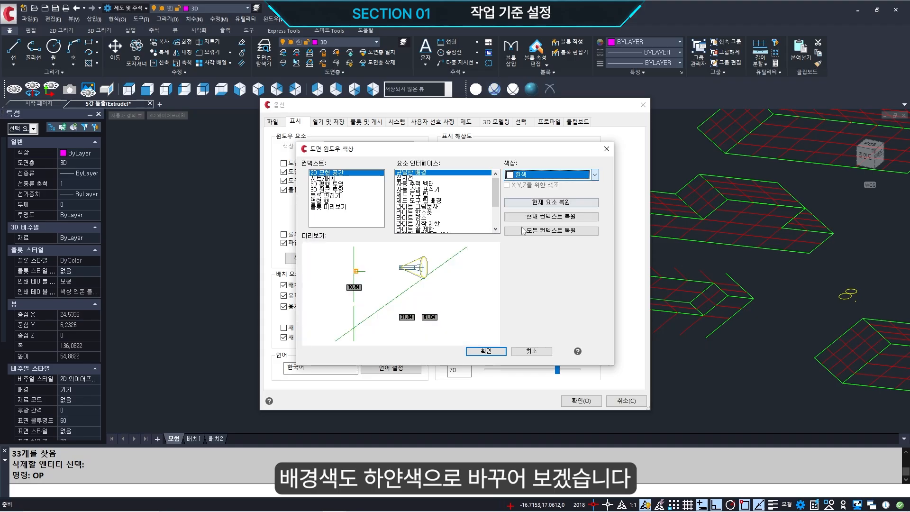
click(486, 350)
click(580, 400)
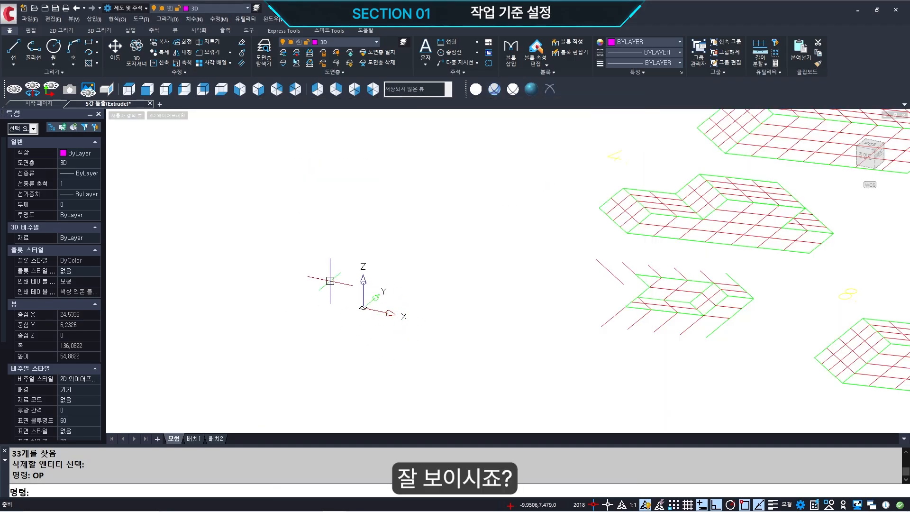
Turn the coordinate system icon off and back on with the UCSICON command
text(UCS)
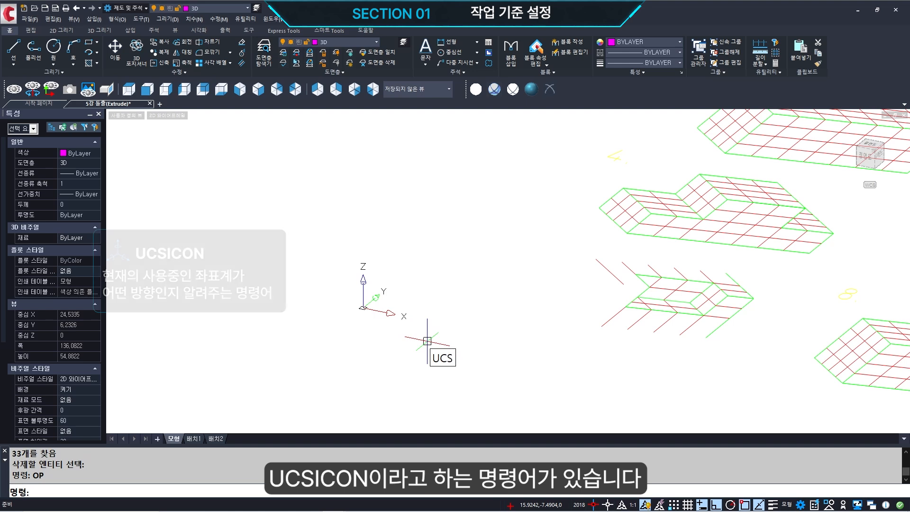
text(ICON)
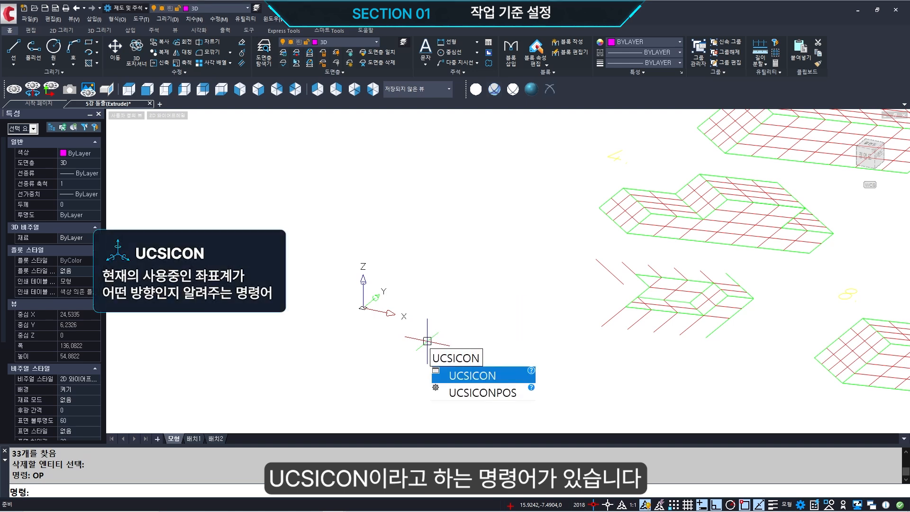
key(Return)
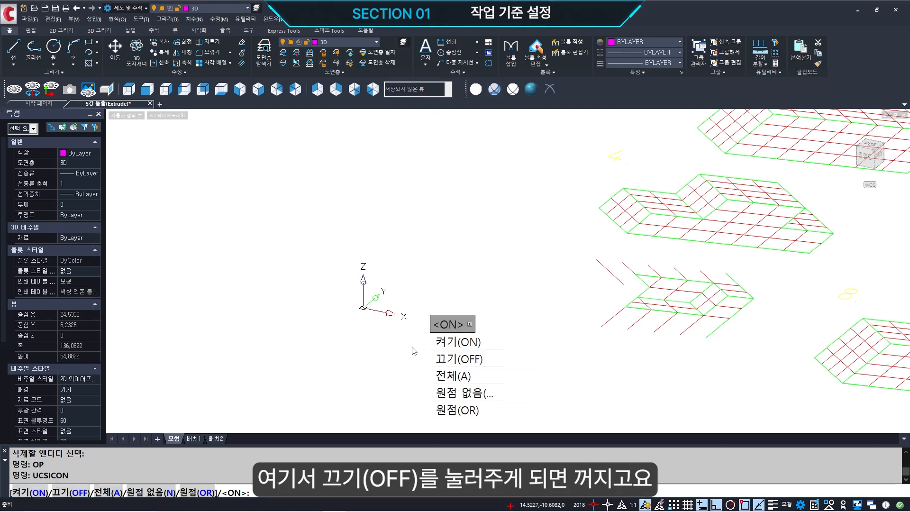
click(457, 359)
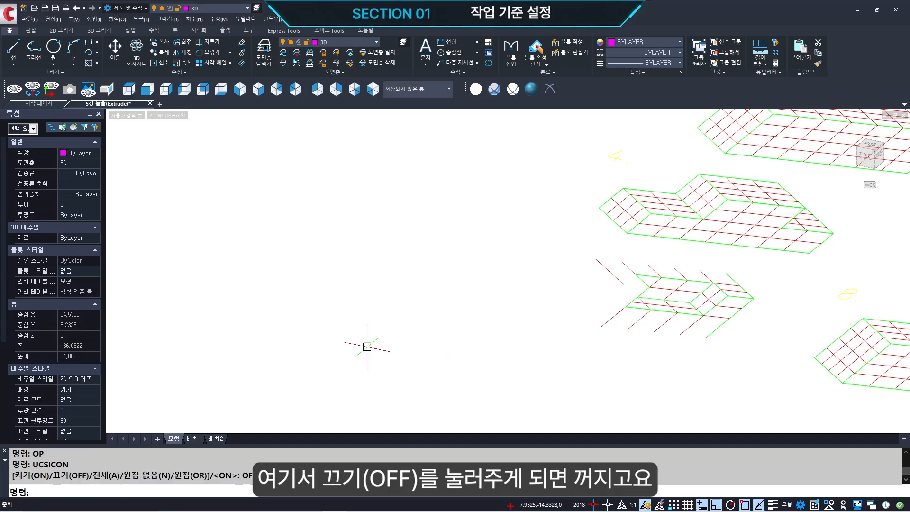
key(Return)
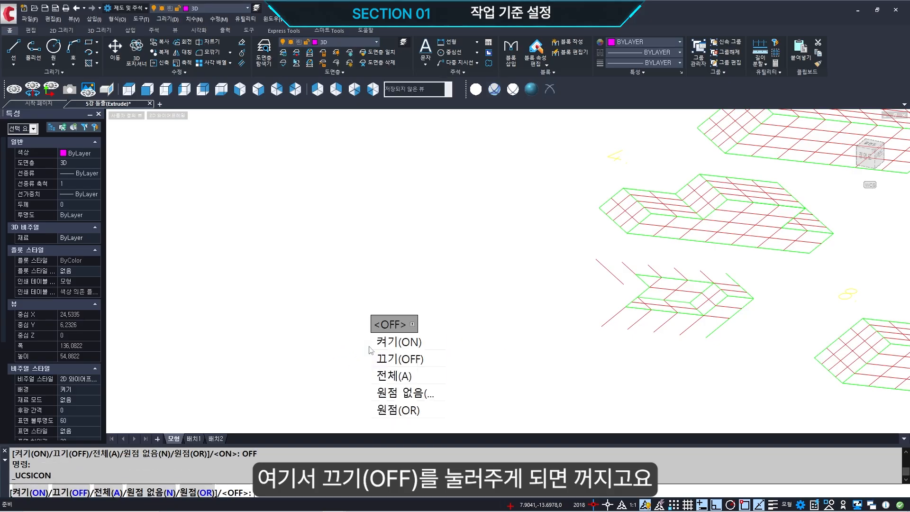
click(397, 342)
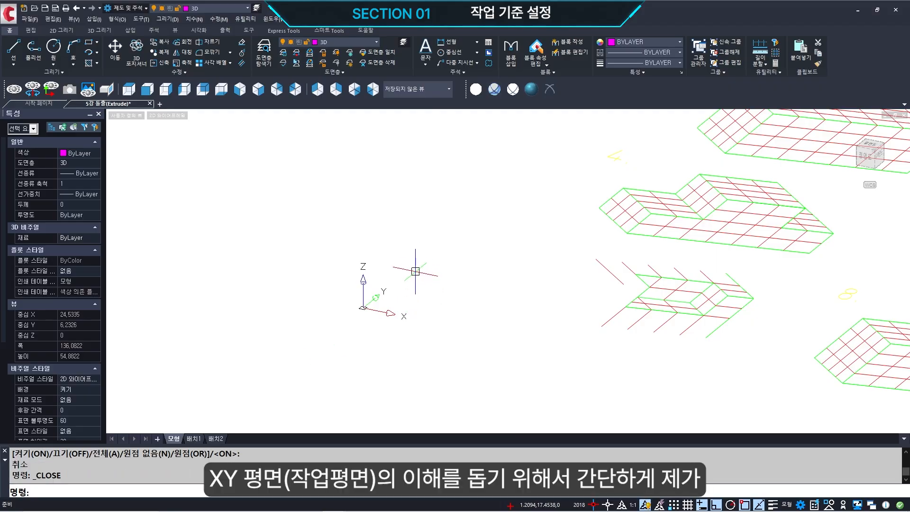
Draw a 15 by 15 square on the XY plane with its first corner at the origin 0,0
text(REC)
key(Return)
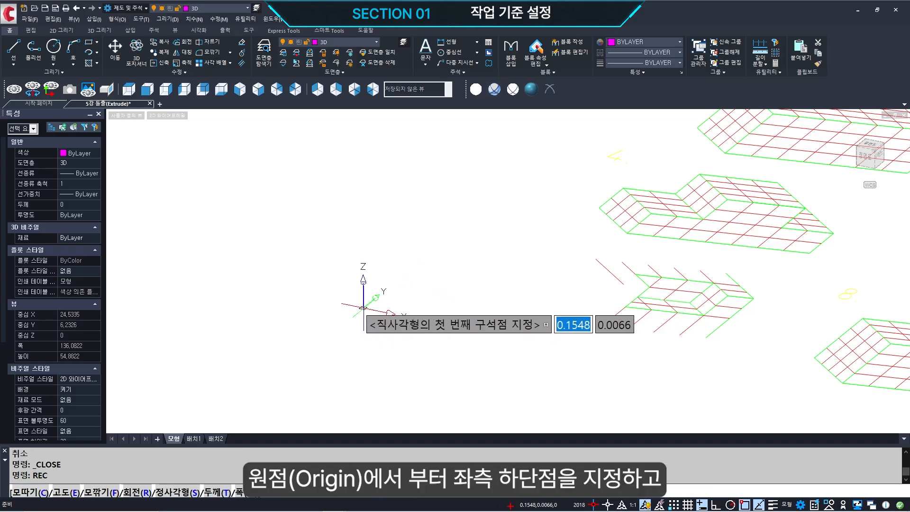
text(0,0)
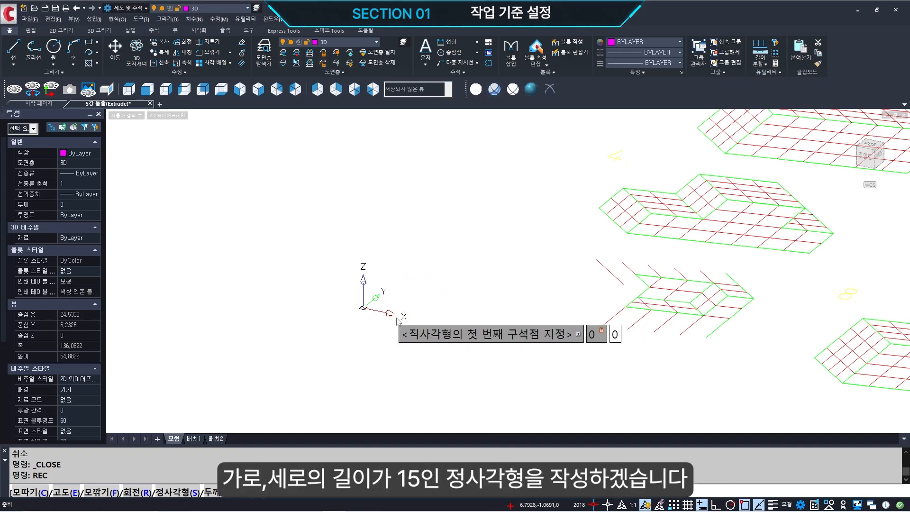
key(Return)
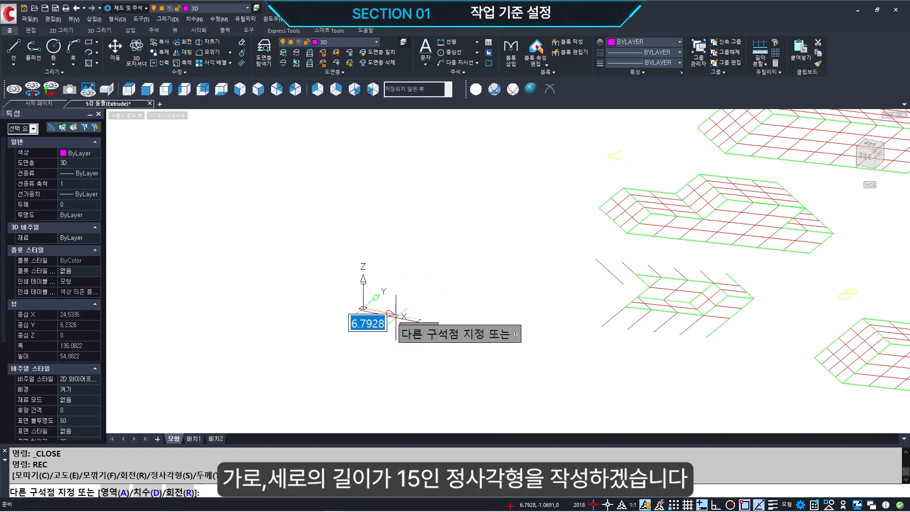
text(@1)
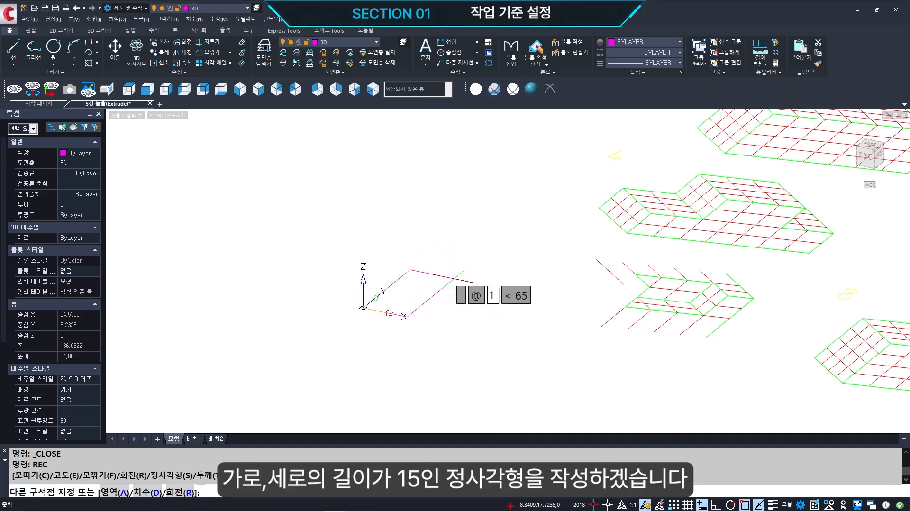
text(5,15)
key(Return)
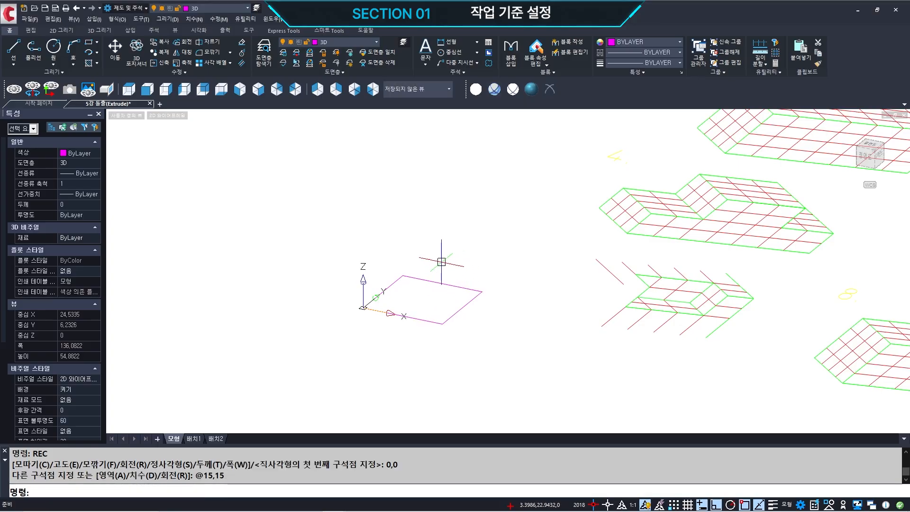
text(Z)
key(Return)
click(363, 260)
click(492, 331)
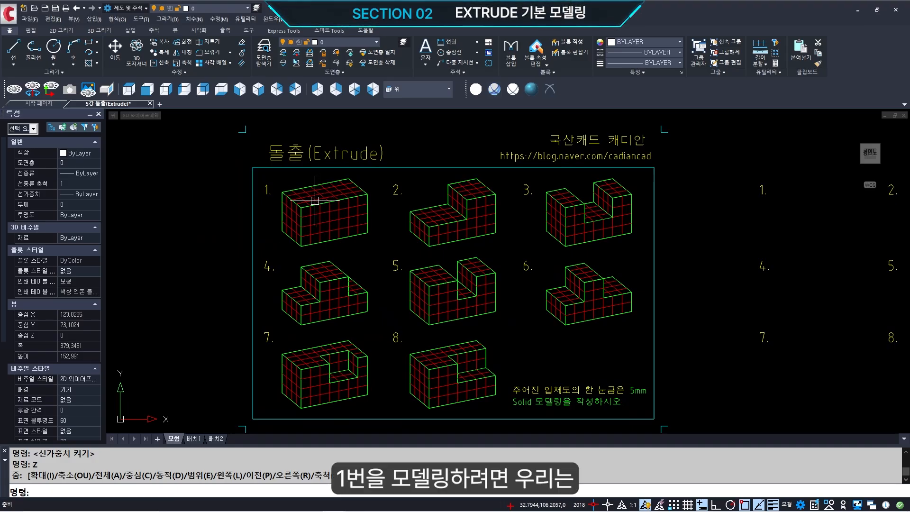
Draw a 35 by 20 rectangle on the 3D layer beside number 1 in the work area as shape 1's base
text(z)
key(Return)
click(268, 169)
click(403, 263)
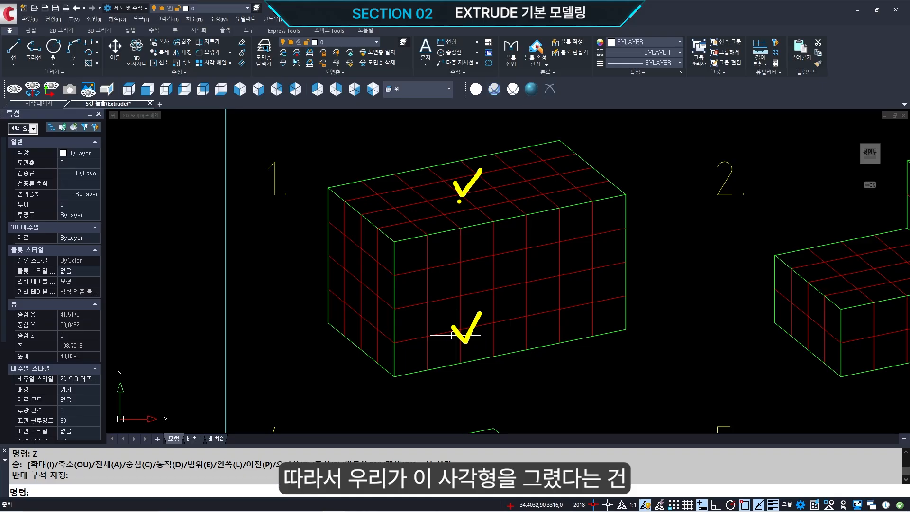
text(REC)
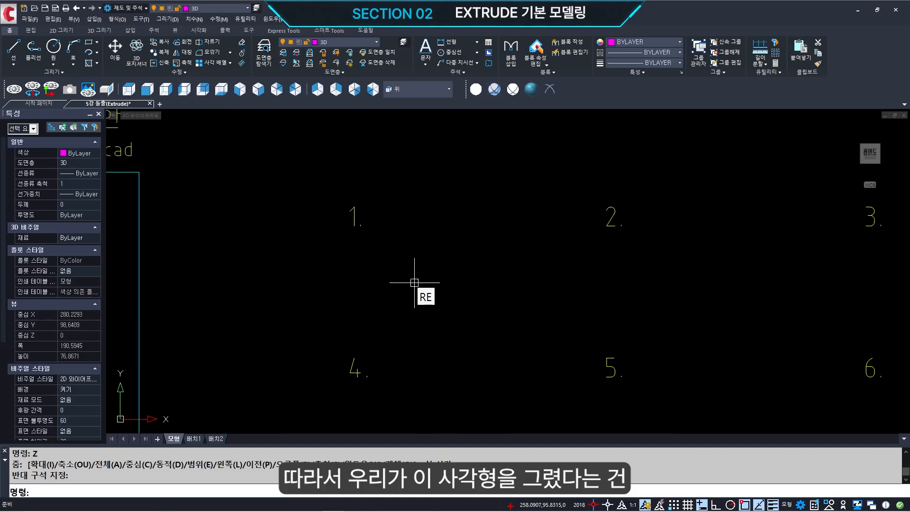
key(Return)
click(397, 309)
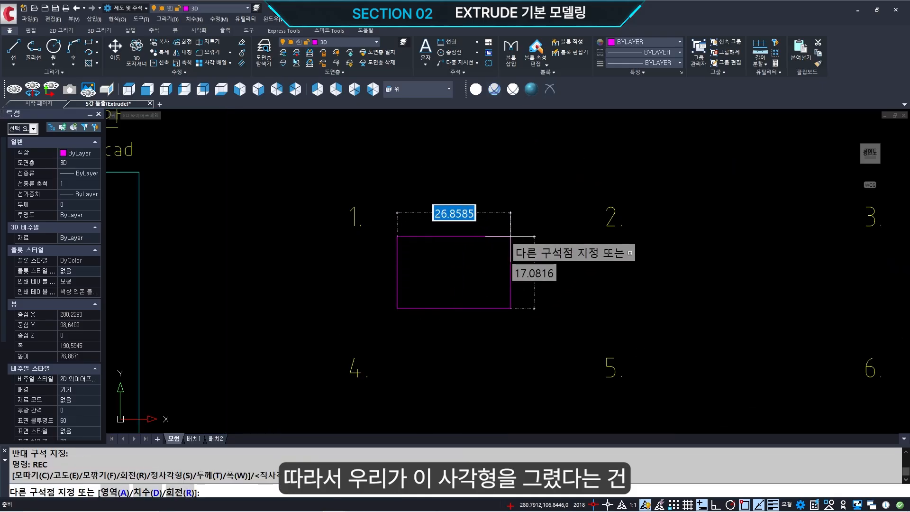
text(@35,)
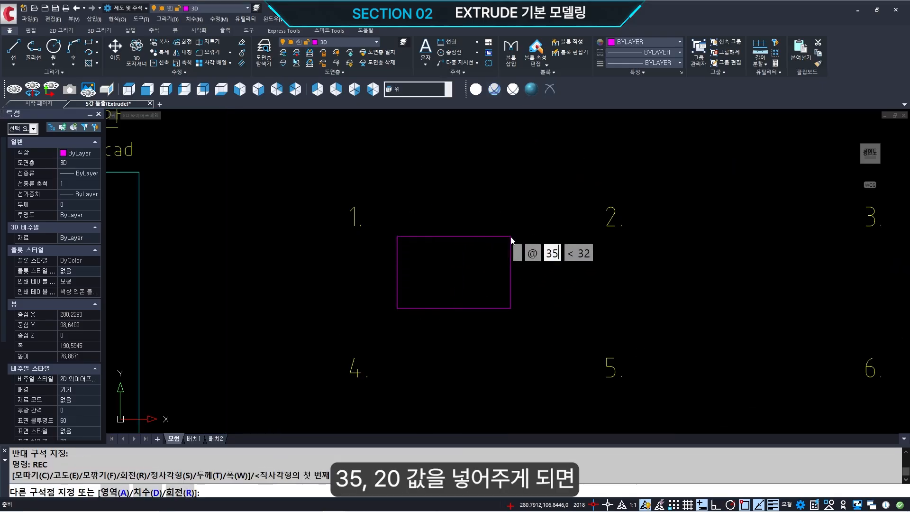
key(Return)
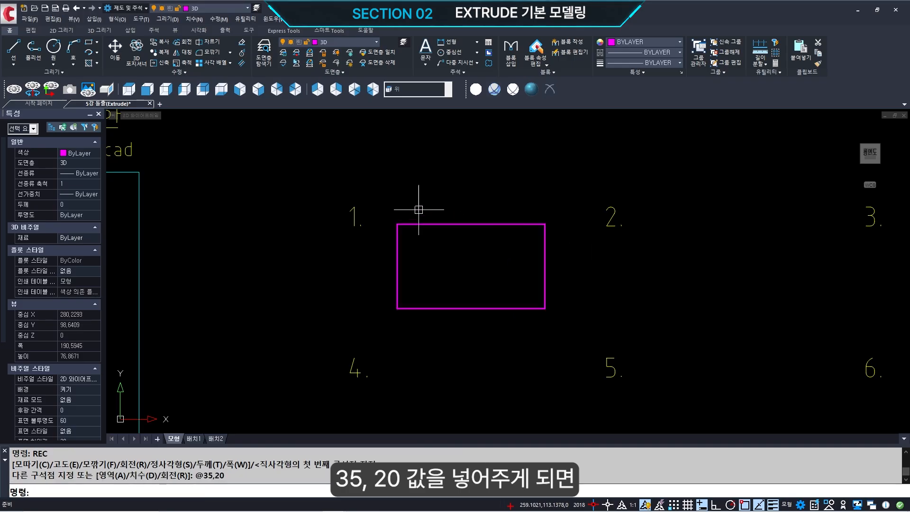
text(z)
key(Return)
click(338, 179)
click(576, 332)
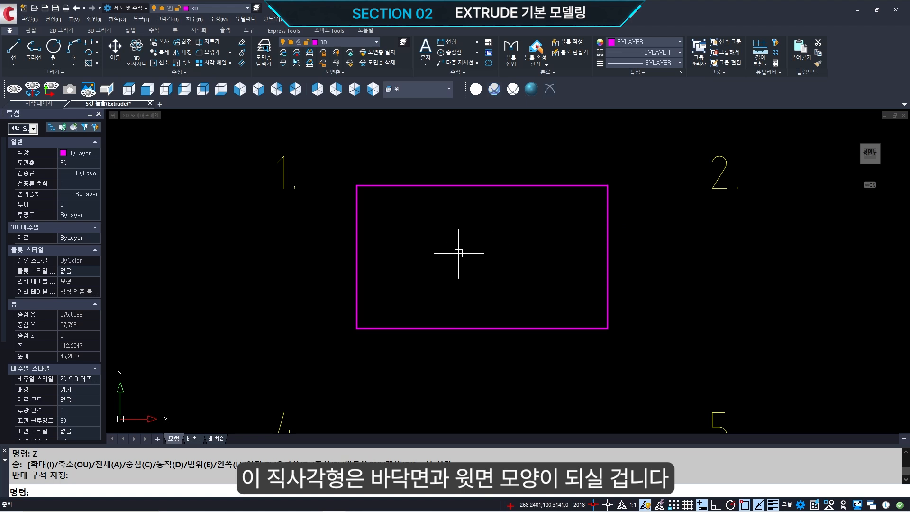
Copy shape 1's base rectangle horizontally to the spots beside numbers 2 and 3
key(Escape)
scroll(467, 249, down, 6)
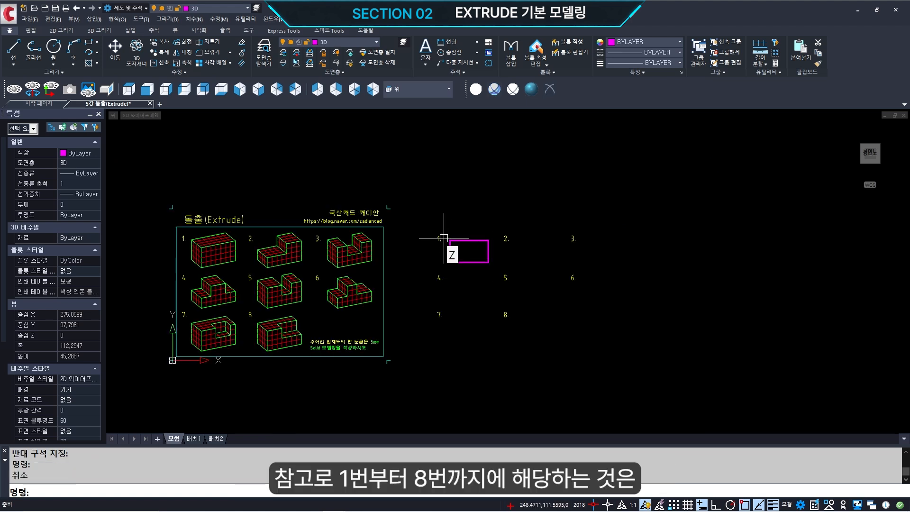
text(z)
key(Return)
click(427, 221)
click(623, 341)
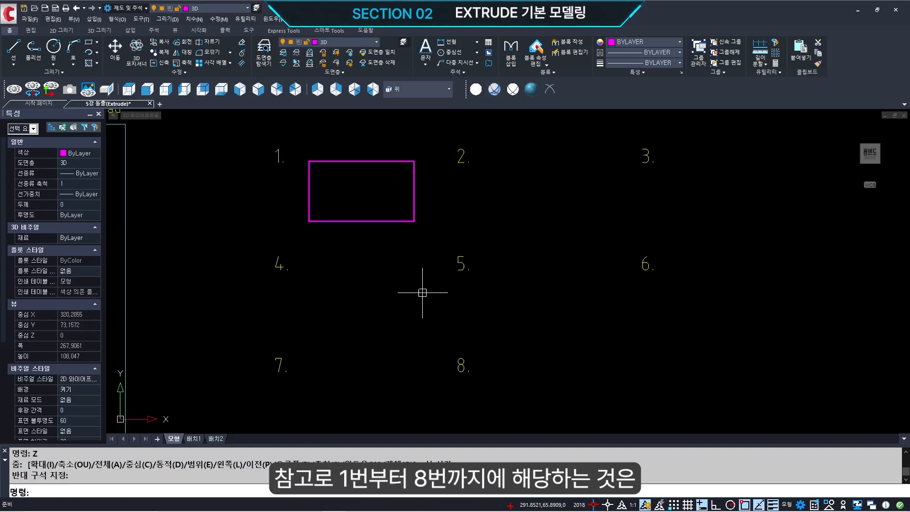
text(co)
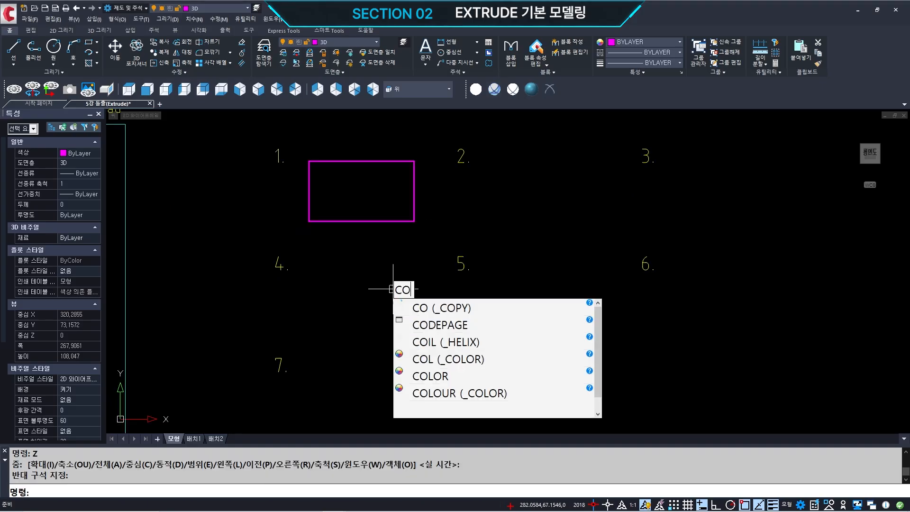
key(Return)
click(380, 219)
click(347, 197)
key(Return)
click(345, 190)
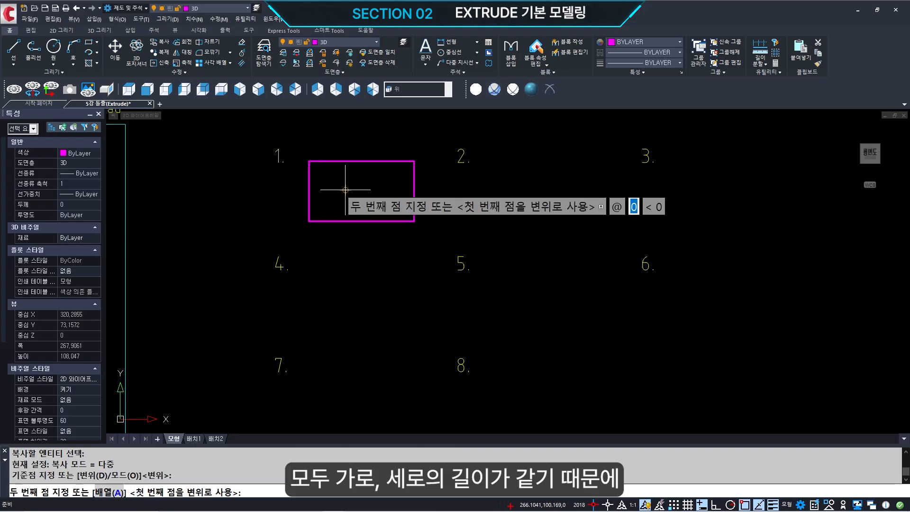
key(F8)
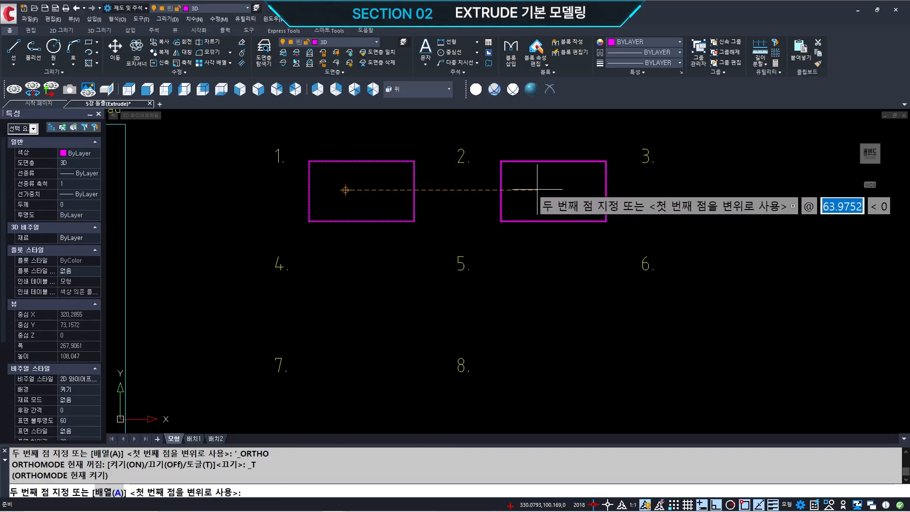
click(537, 190)
click(736, 210)
key(Return)
key(Return)
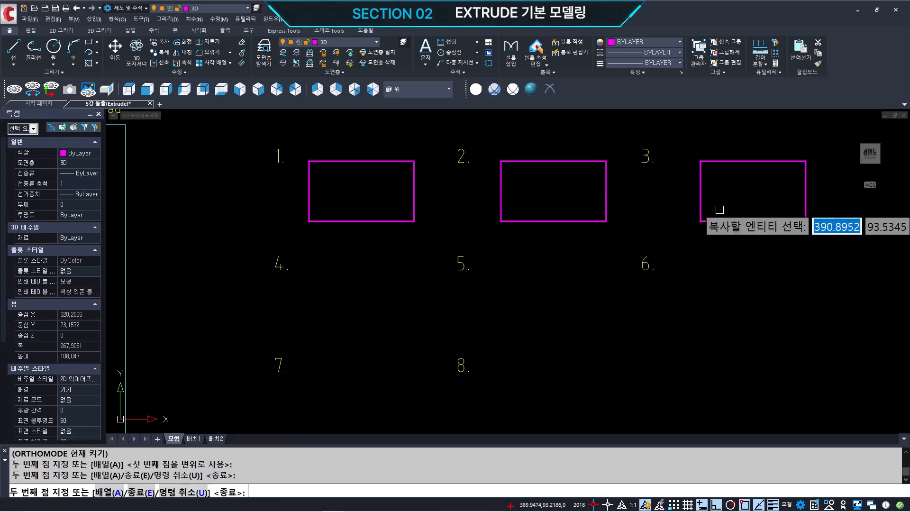
click(717, 204)
click(353, 173)
key(Escape)
Move the number labels 4 to 8 straight down, and shift labels 7 and 8 down further to widen the row spacing
scroll(468, 281, down, 2)
text(m)
key(Return)
click(329, 258)
click(624, 365)
key(Return)
click(633, 341)
click(633, 351)
key(Return)
click(329, 316)
click(565, 329)
click(565, 347)
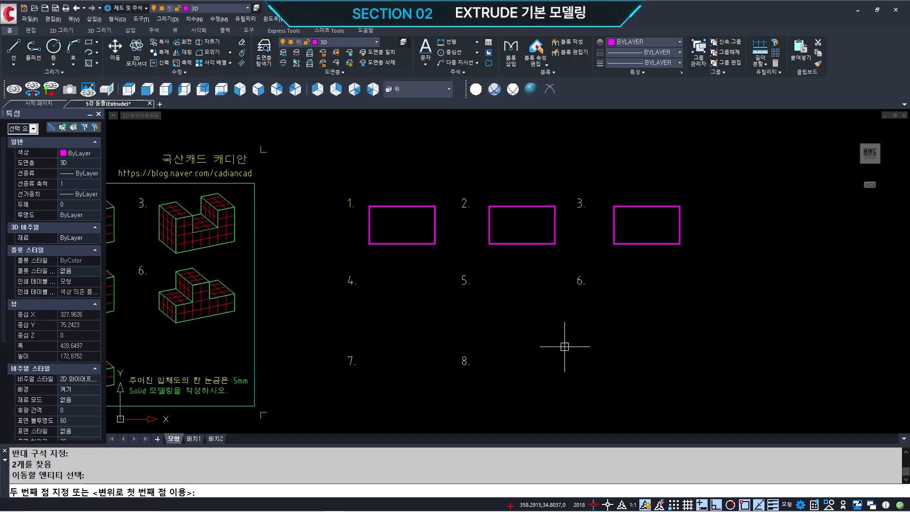
Copy the three top-row rectangles straight down into the 4–6 row and the 7–8 row
text(cop)
key(Escape)
key(Escape)
text(co)
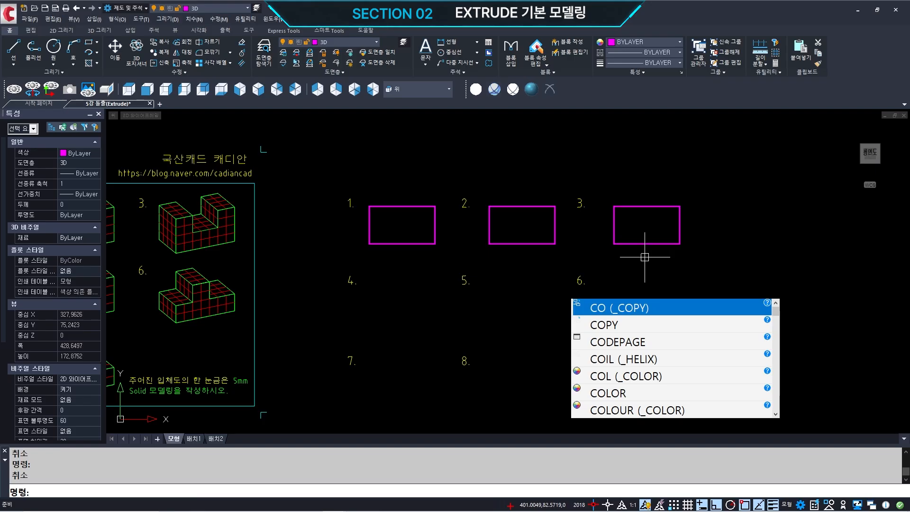
key(Return)
click(640, 220)
click(432, 226)
key(Return)
click(726, 211)
click(725, 303)
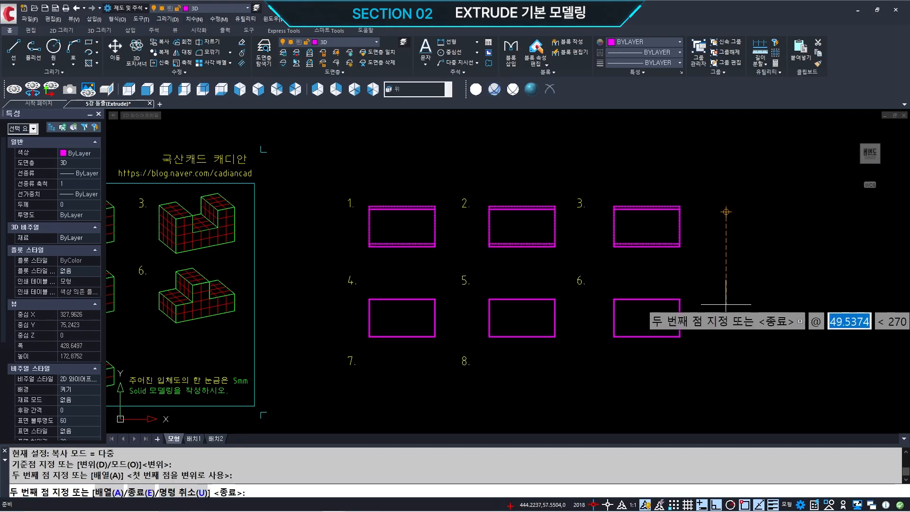
click(725, 392)
key(Return)
Erase the surplus third rectangle in the 7–8 row and the overlapping duplicate rectangles in the top row
click(717, 416)
click(609, 373)
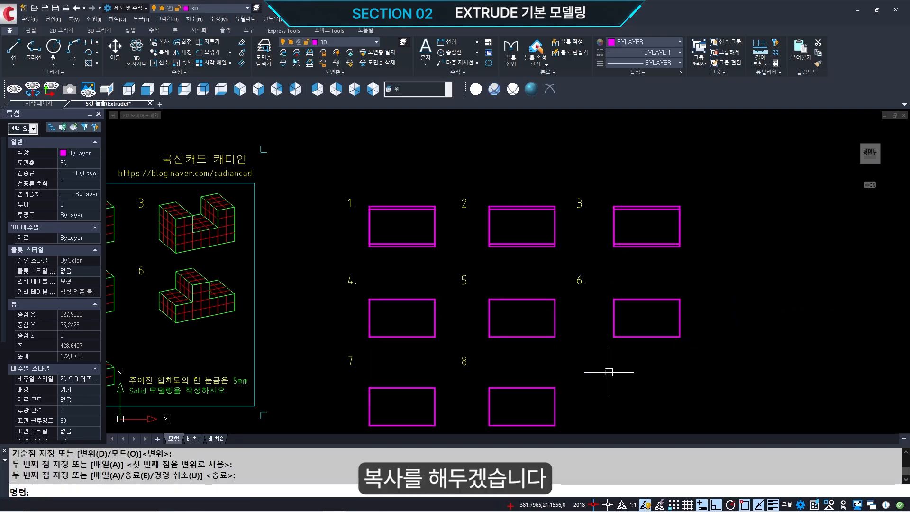
key(Return)
text(e)
key(Return)
click(595, 246)
click(558, 256)
key(Return)
Set the viewpoint to 1,-2,1 with the -VP command and frame shape 1's base rectangle
text(z)
key(Return)
click(332, 180)
click(498, 275)
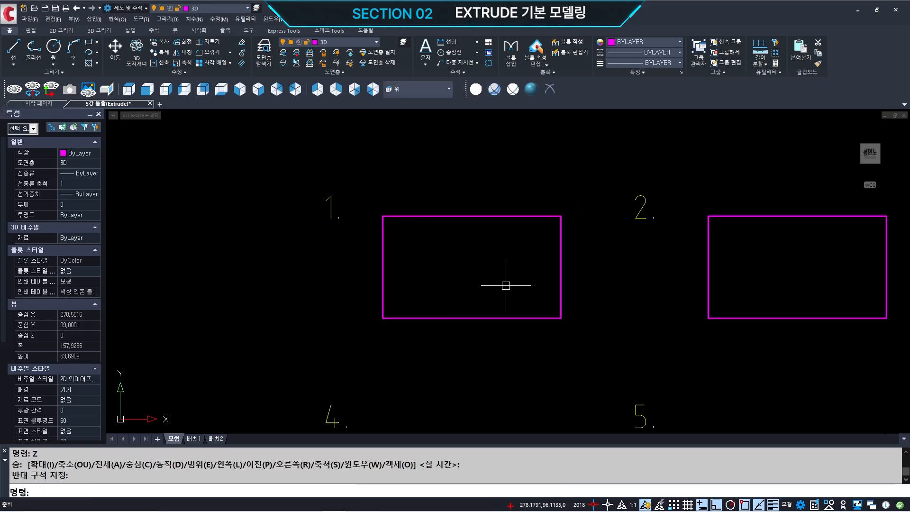
text(-VP)
key(Return)
text(1,-2,1)
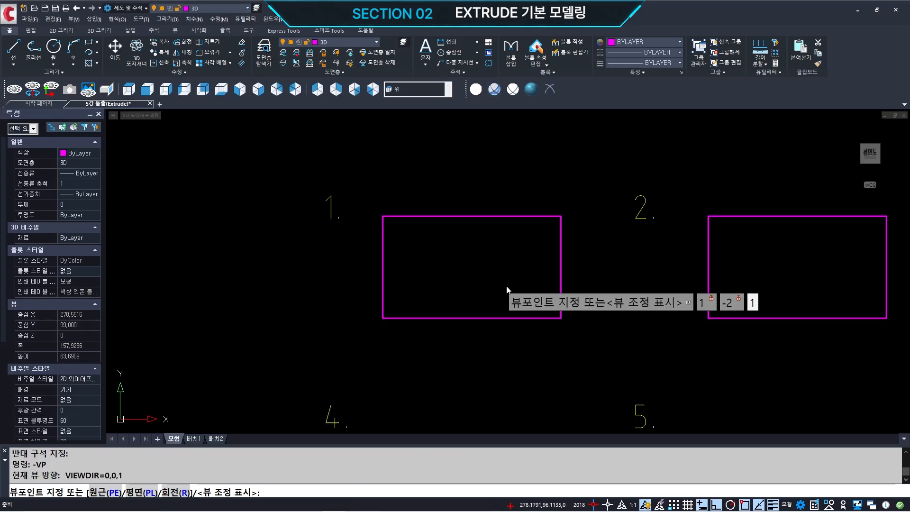
key(Return)
text(Z)
key(Return)
click(572, 229)
click(710, 305)
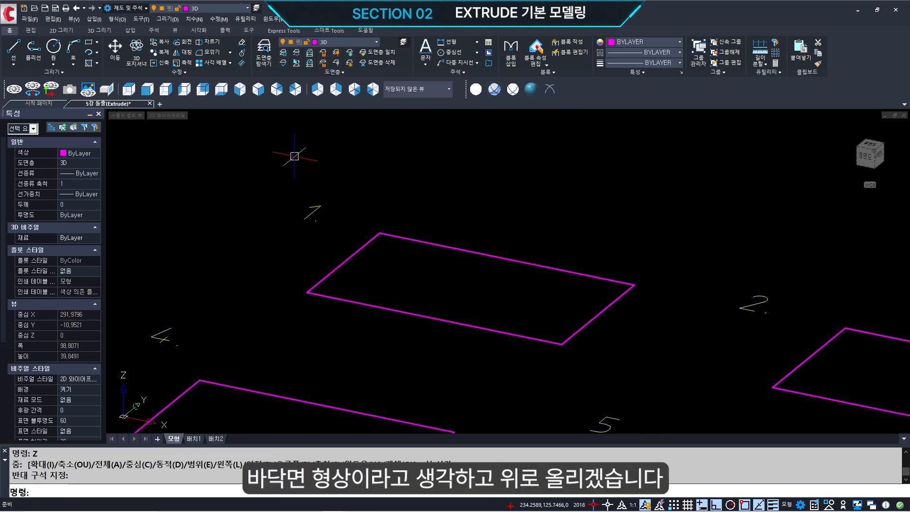
Extrude shape 1's base rectangle by 20 and undo the extrusion
text(EXT)
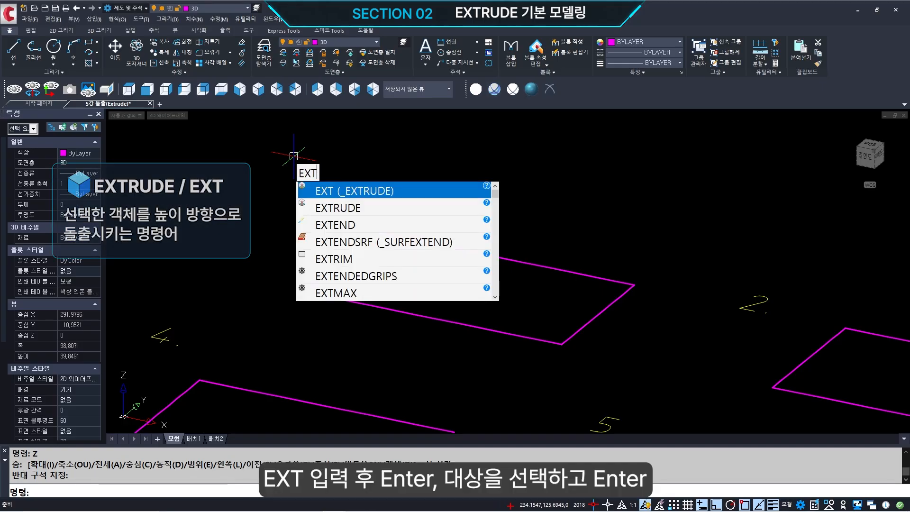
key(Return)
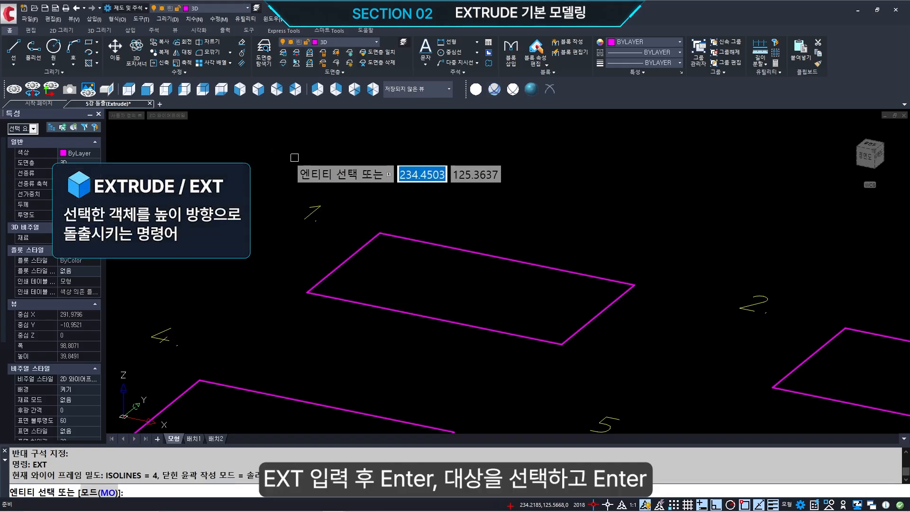
click(351, 255)
key(Return)
text(20)
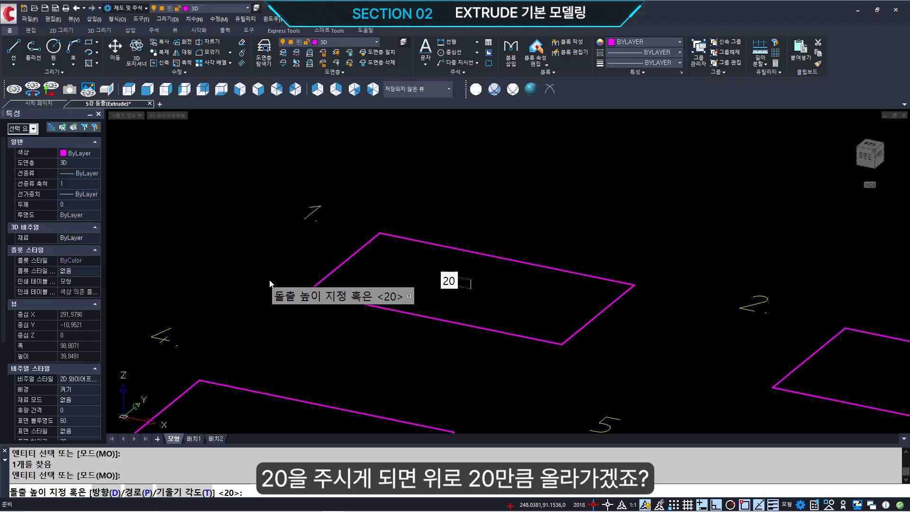
key(Return)
text(U)
key(Return)
Extrude shape 1's base rectangle downward with a height of -20 and undo it
text(EXT)
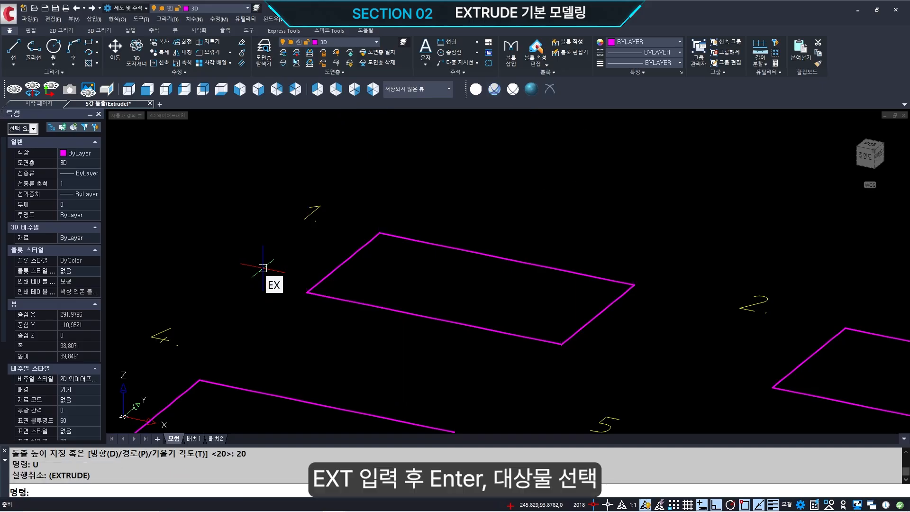
key(Return)
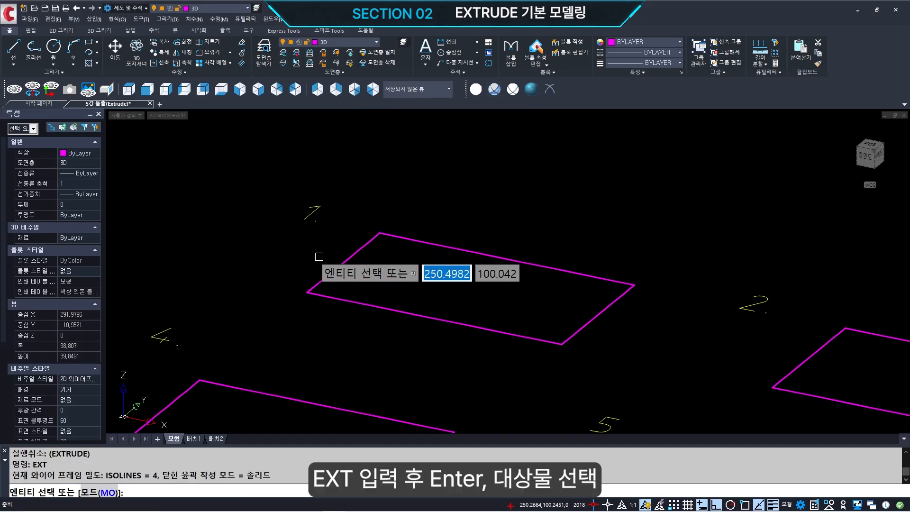
click(329, 273)
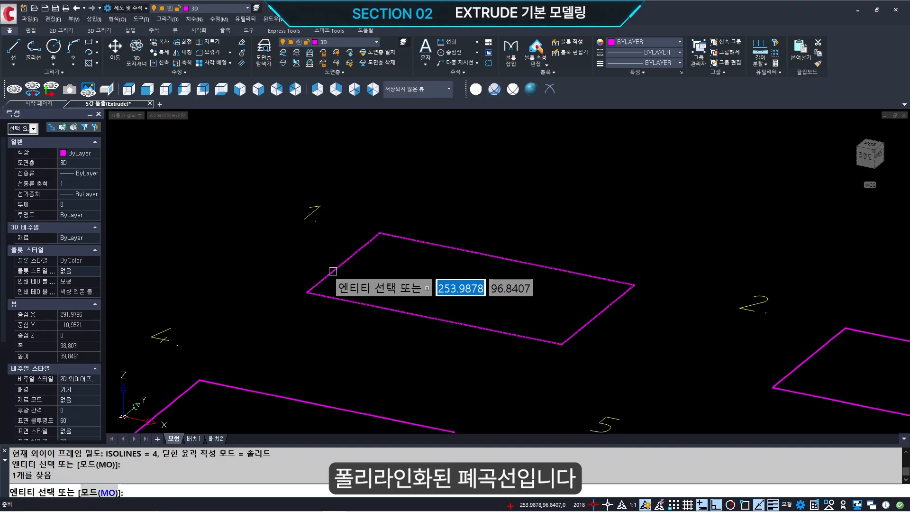
key(Return)
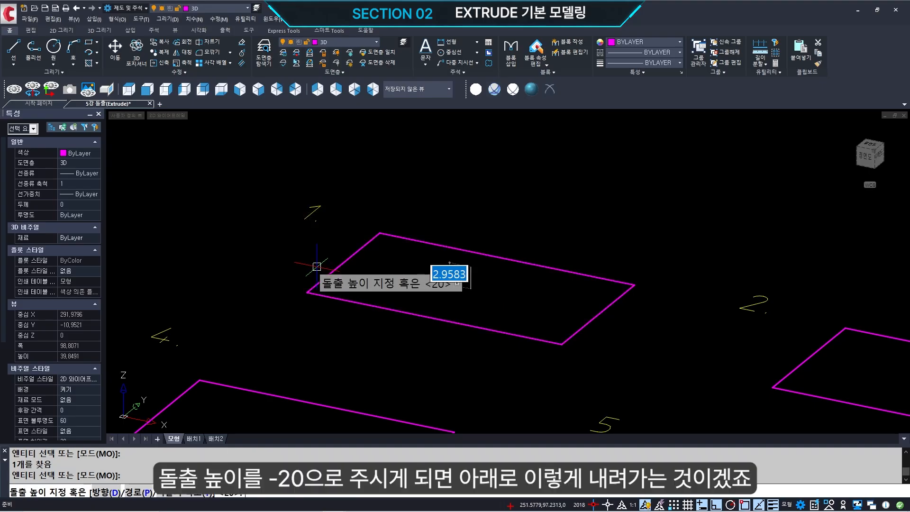
text(-2)
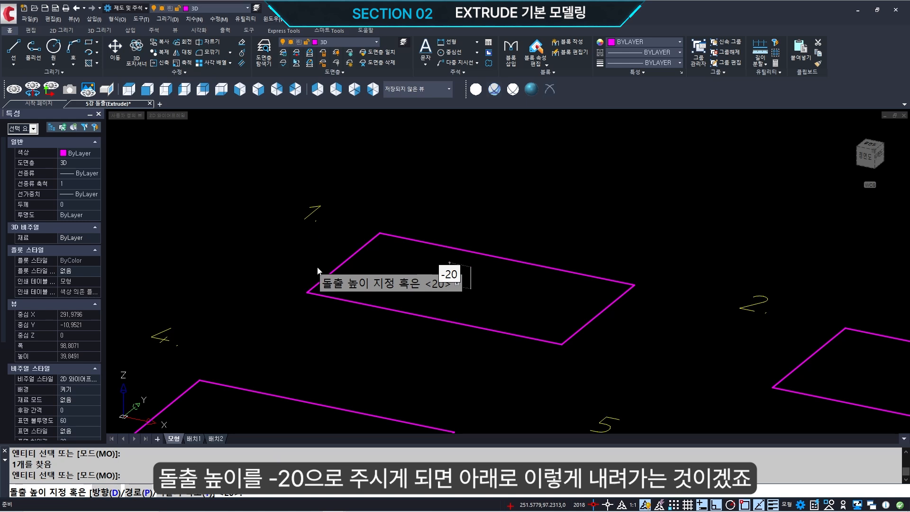
text(0)
key(Return)
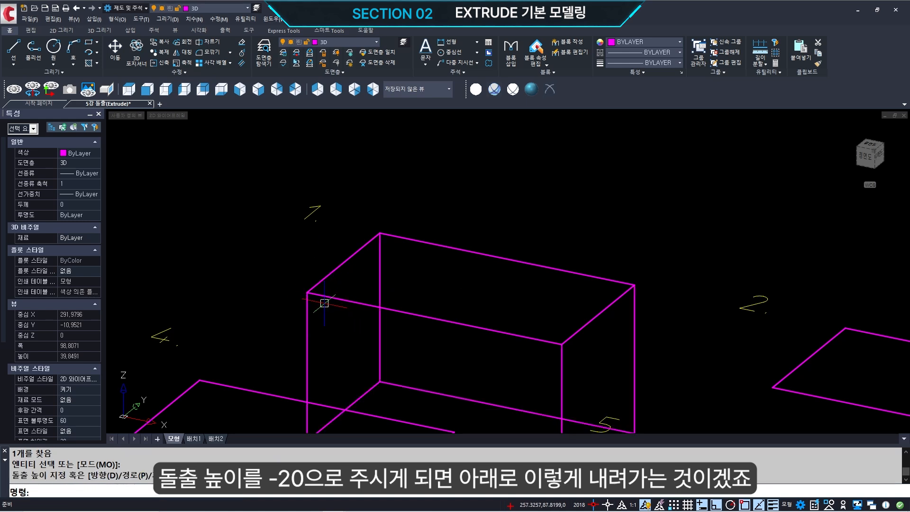
middle_drag(363, 358, 314, 282)
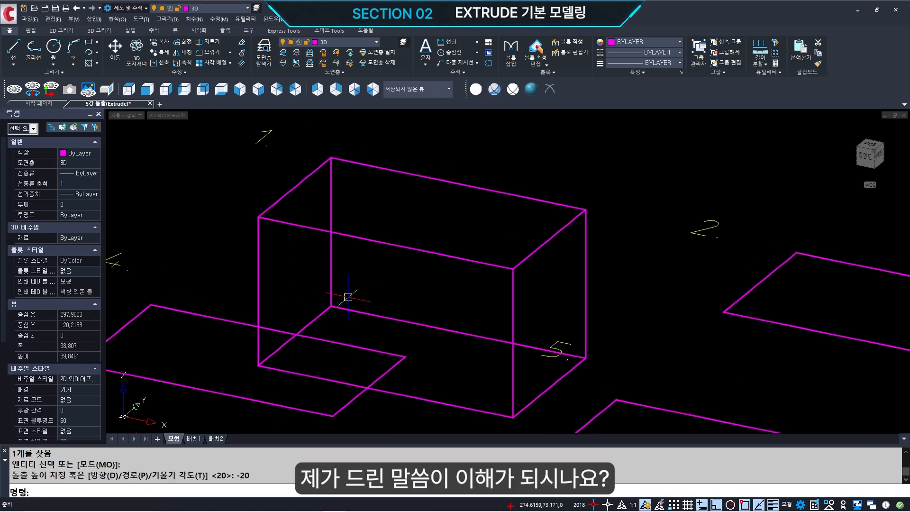
text(u)
key(Return)
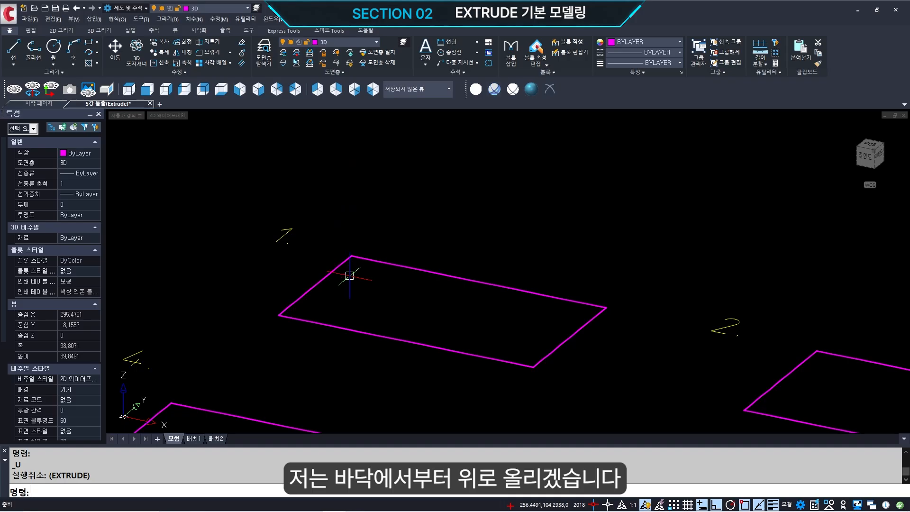
Extrude shape 1's base rectangle upward to a height of 20
text(EXT)
key(Return)
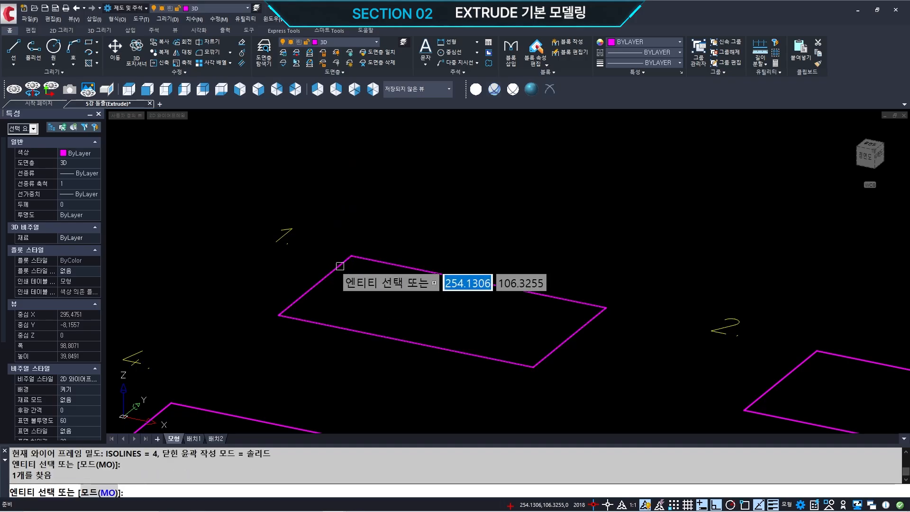
click(339, 266)
key(Return)
text(20)
key(Return)
Examine shape 2's isometric drawing on the exercise sheet to read its step dimensions from the grid
scroll(341, 268, down, 3)
middle_drag(343, 287, 554, 310)
key(Return)
click(250, 229)
click(345, 267)
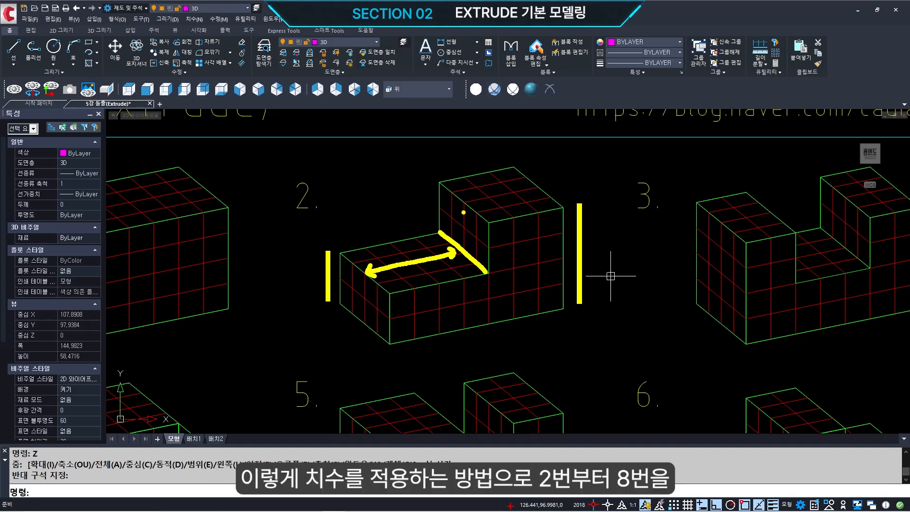
scroll(611, 276, down, 4)
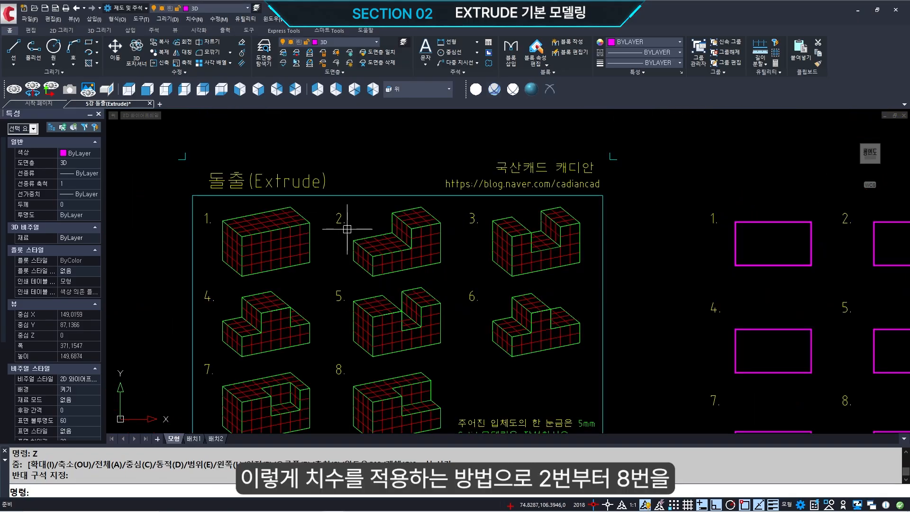
middle_drag(348, 259, 354, 256)
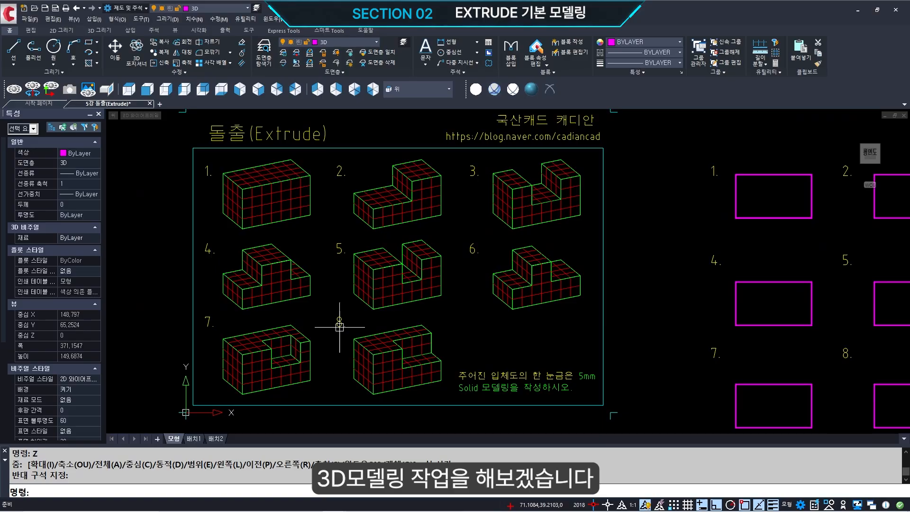
Explode everything in the numbered work area, including shape 1's solid, and undo the explode
mouse_move(629, 261)
middle_down()
mouse_move(528, 260)
mouse_move(420, 284)
middle_up()
scroll(639, 270, down, 2)
text(x)
key(Return)
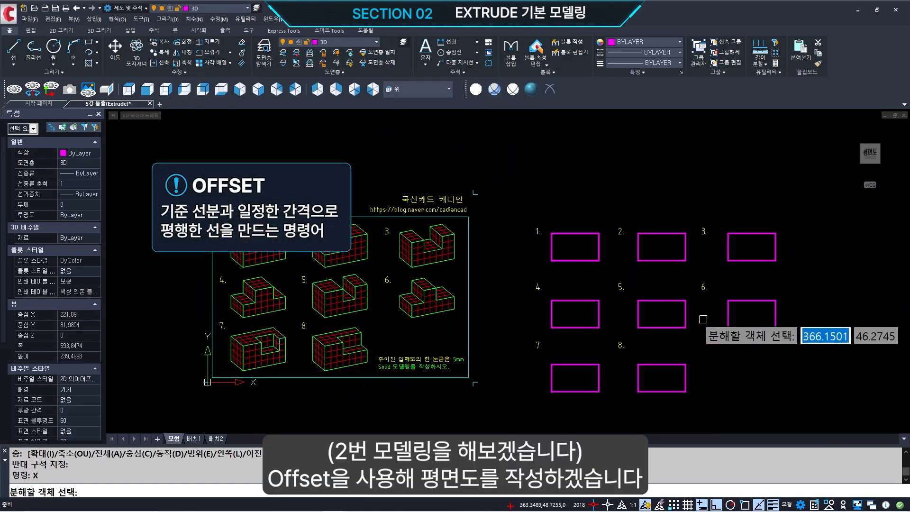
click(808, 401)
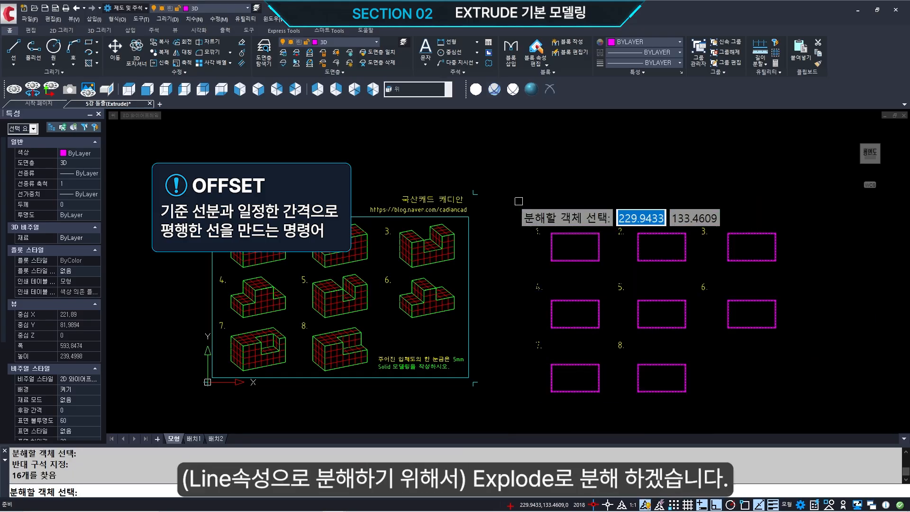
click(518, 201)
key(Return)
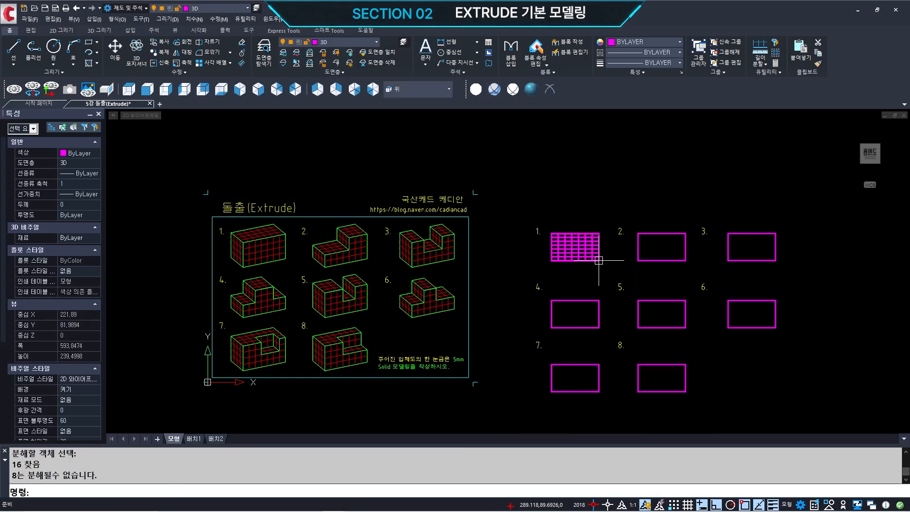
text(U)
key(Return)
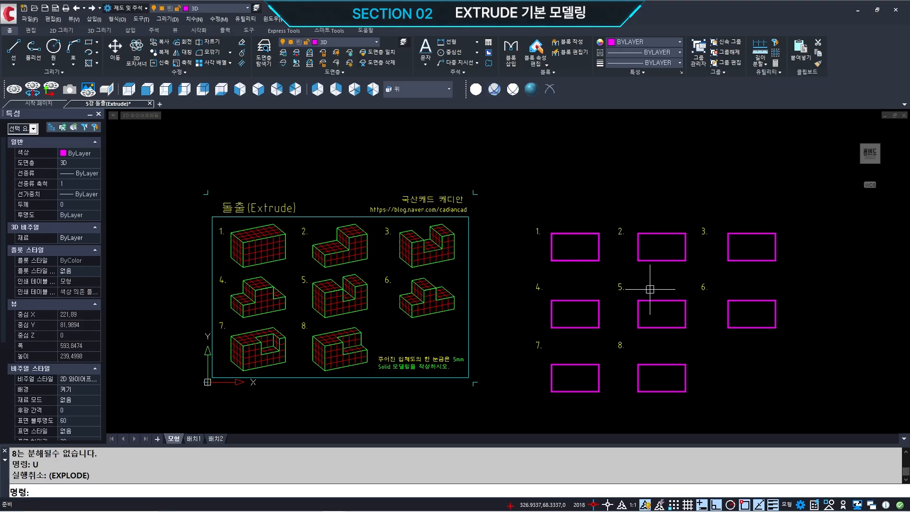
Explode the base rectangles of shapes 2 to 8 into separate lines, leaving shape 1's solid out of the selection
text(X)
key(Return)
click(805, 203)
click(639, 429)
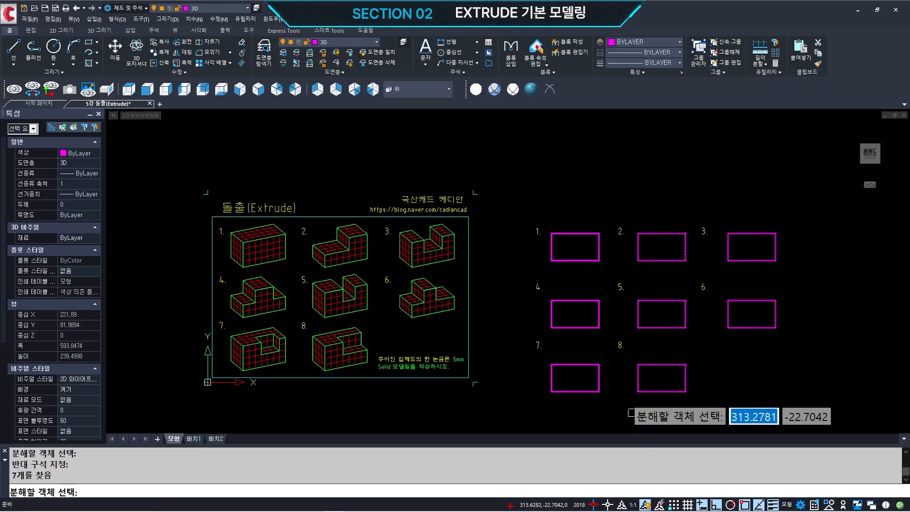
click(623, 402)
click(531, 294)
key(Return)
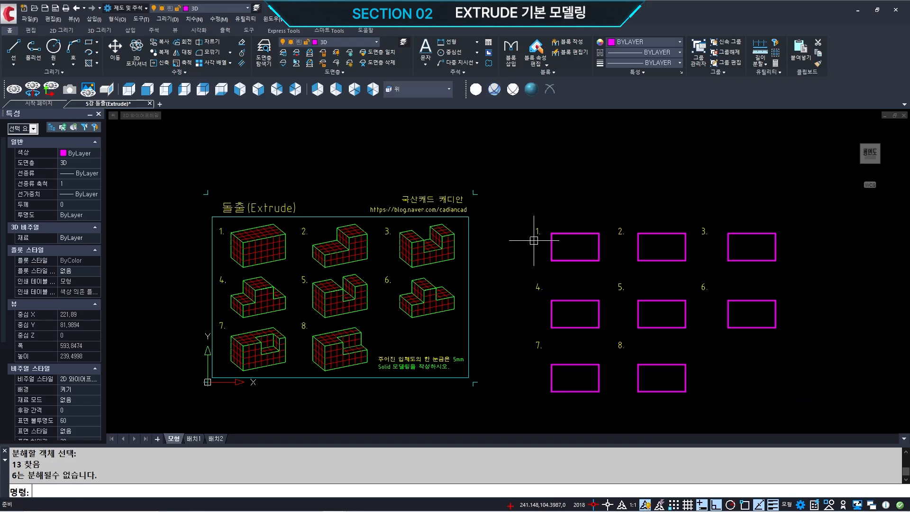
scroll(661, 250, up, 2)
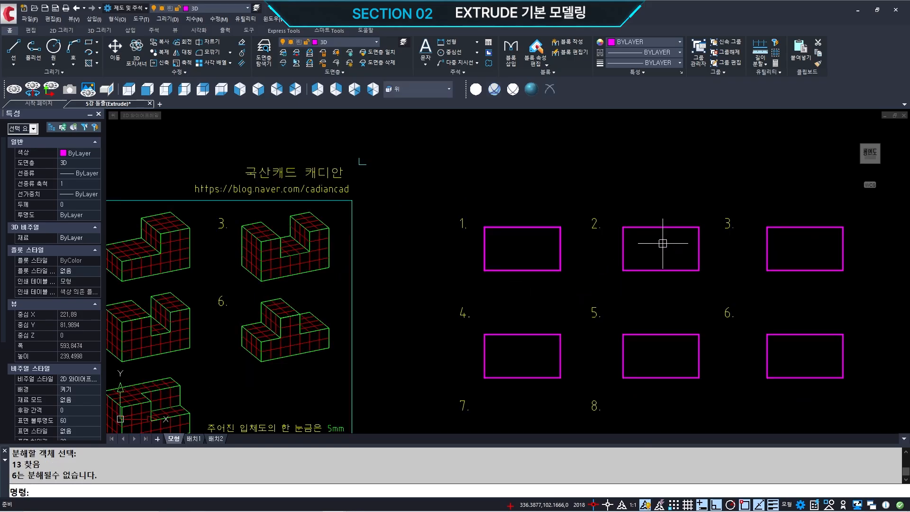
Offset the left edge of shape 2's base inward by 20 to create its dividing line
key(Return)
middle_drag(219, 268, 235, 264)
text(20)
key(Return)
click(639, 244)
click(664, 246)
key(Return)
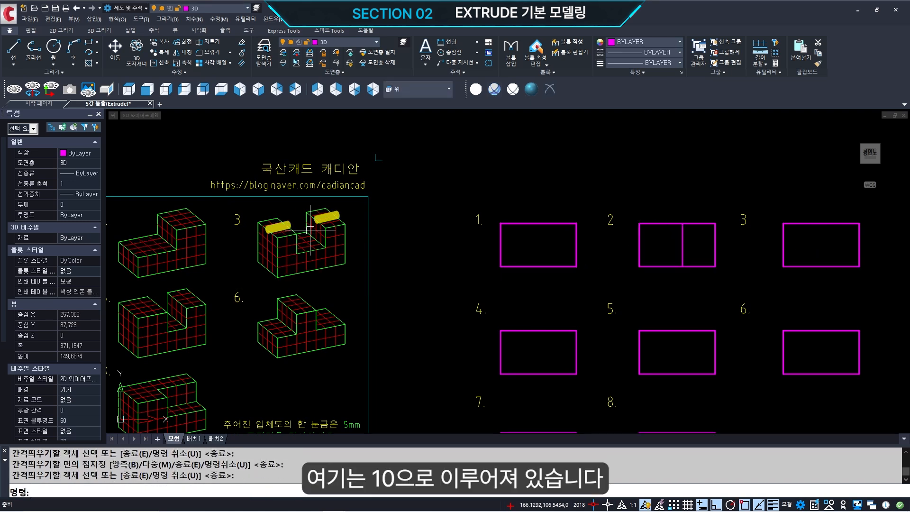
Offset both short edges of shape 3's base inward by 10
key(Return)
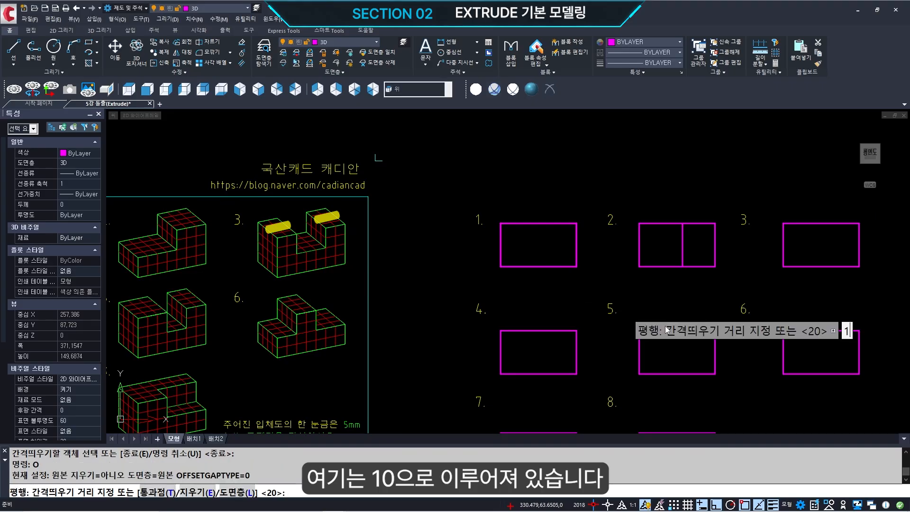
text(10)
key(Return)
click(781, 254)
click(825, 248)
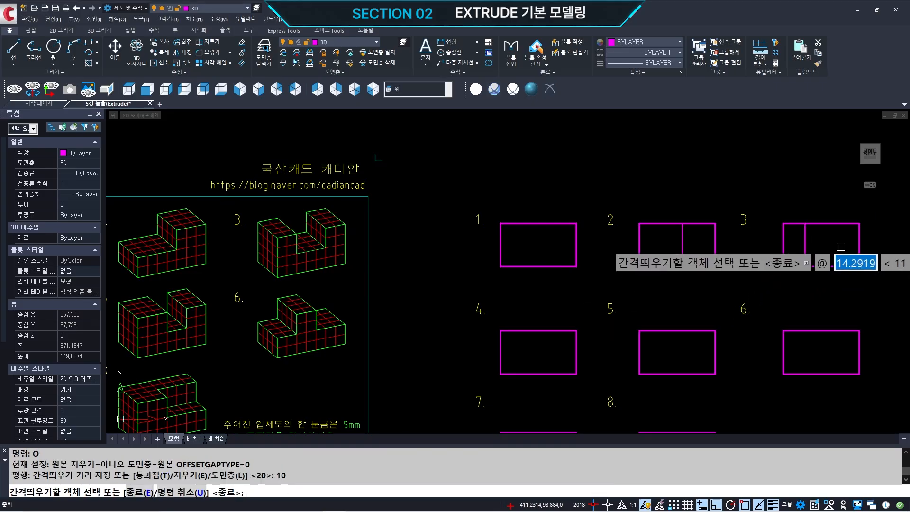
click(858, 251)
click(817, 265)
key(Return)
Offset the left and right edges of shape 4's base inward by 10 each
middle_drag(459, 333, 581, 281)
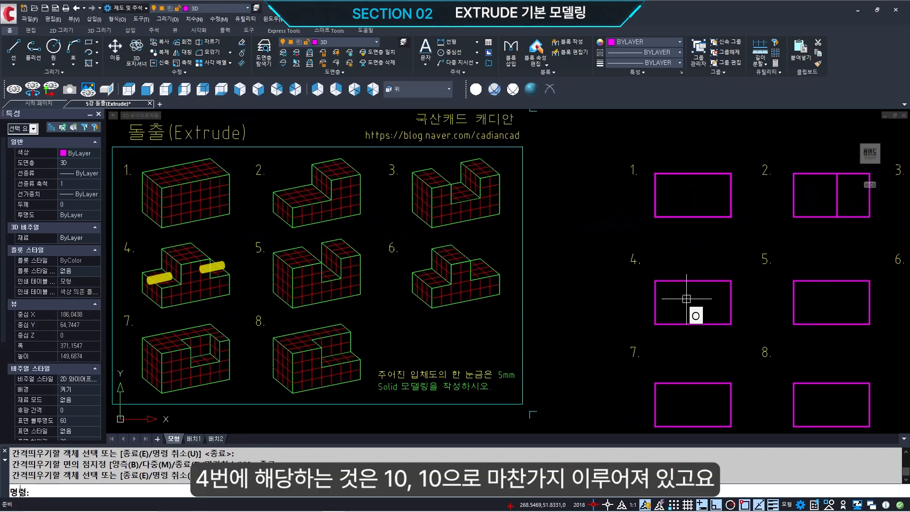
text(O)
key(Return)
key(Return)
click(656, 302)
click(706, 298)
click(732, 297)
click(696, 299)
key(Return)
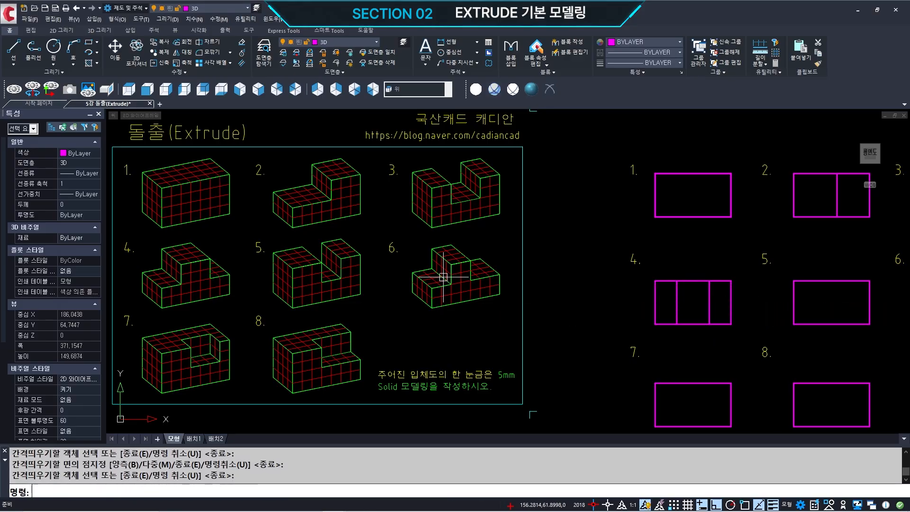
Offset the left edge of shape 5's base inward by 15 and erase the stray line in that base
middle_drag(641, 311, 524, 300)
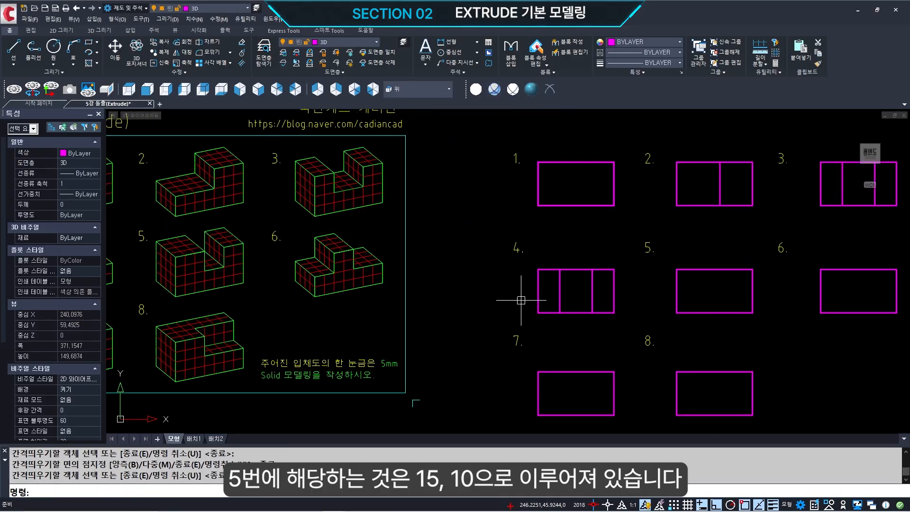
text(O)
key(Return)
text(15)
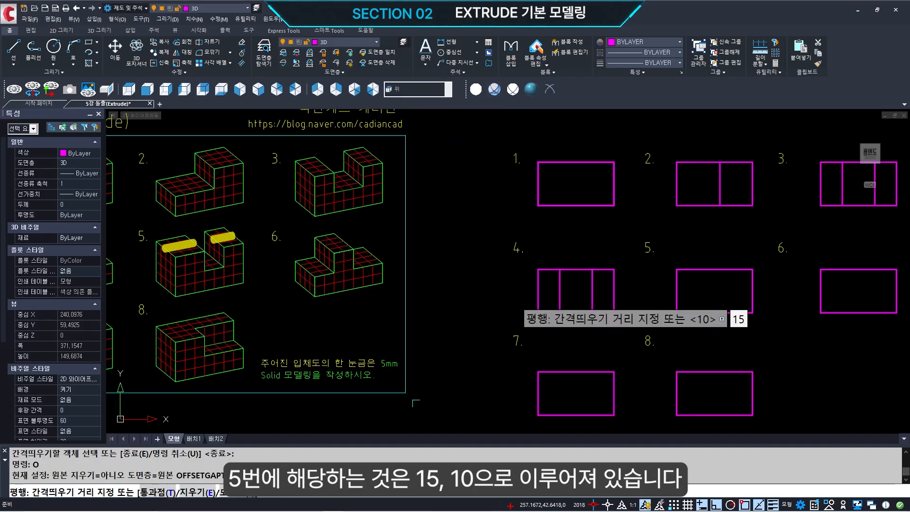
key(Return)
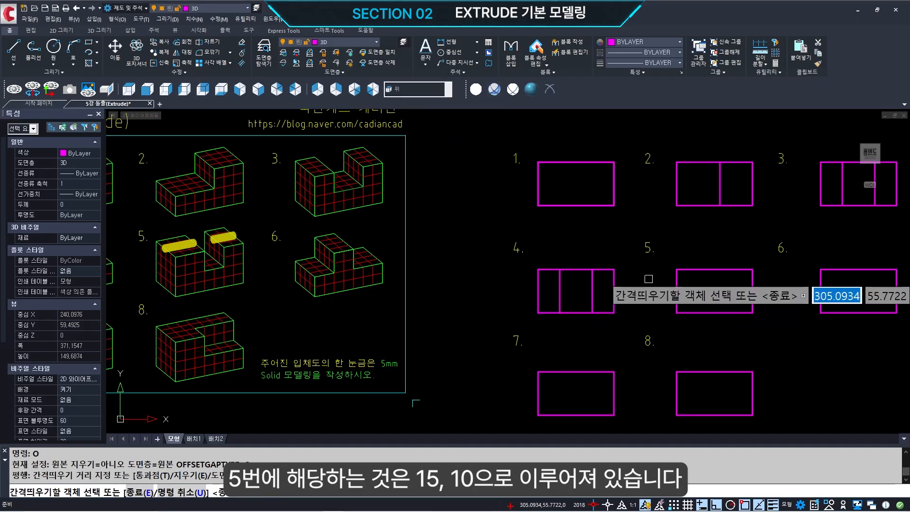
click(676, 286)
click(710, 287)
key(Return)
text(E)
key(Return)
click(734, 309)
key(Return)
Offset the right edge of shape 5's base inward by 10
text(O)
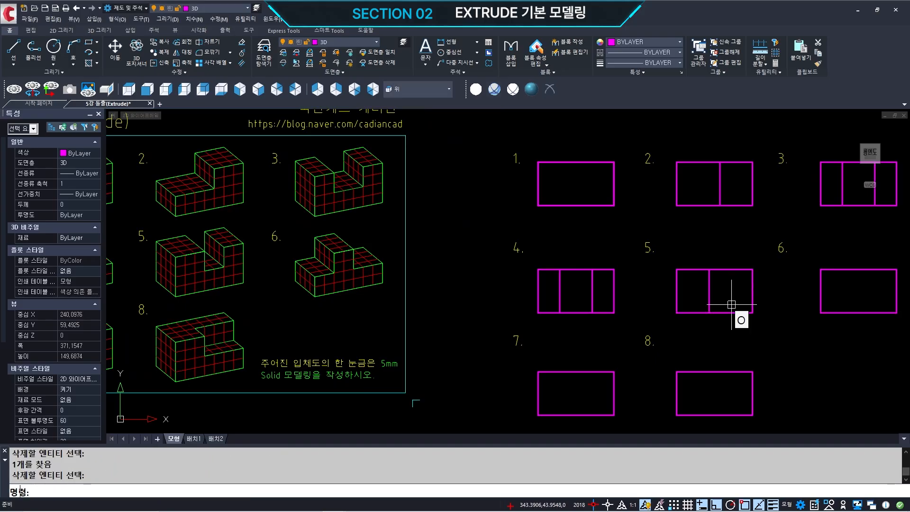
key(Return)
text(10)
key(Return)
click(753, 289)
click(726, 288)
key(Return)
Offset the left edge of shape 6's base inward by 10, and offset the new line another 10 the same way
middle_drag(743, 306, 674, 295)
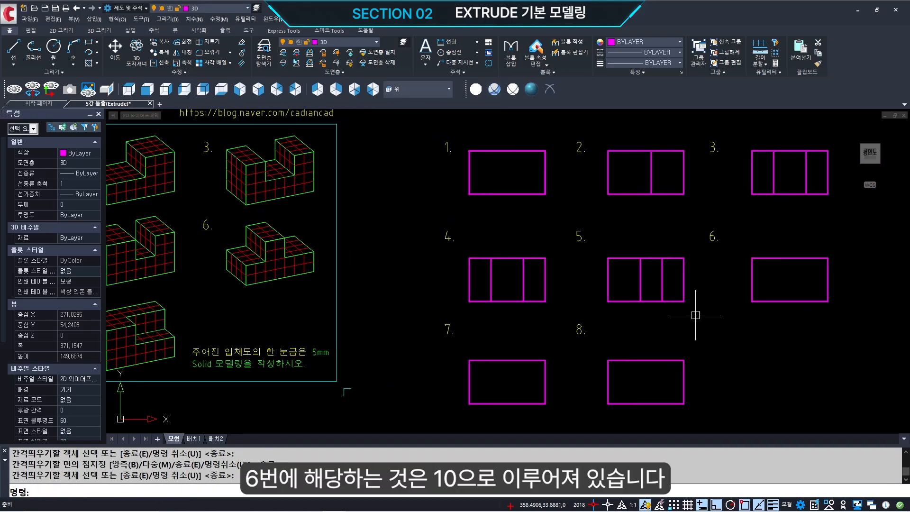
text(O)
key(Return)
key(Return)
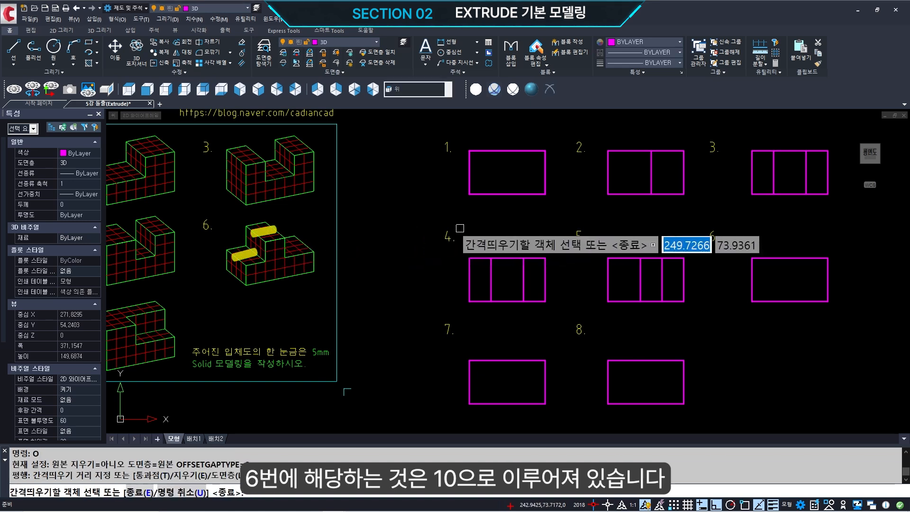
click(753, 273)
click(786, 277)
click(776, 272)
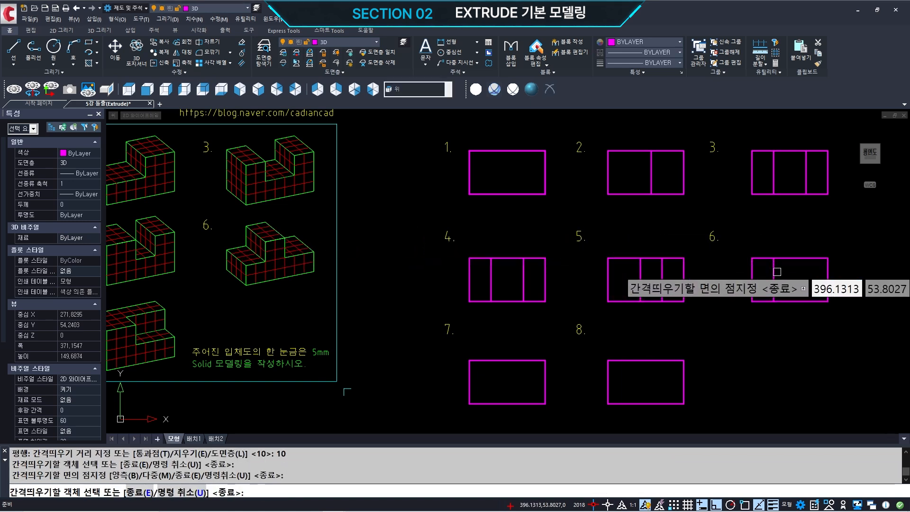
click(799, 279)
key(Return)
Offset the right edge of shape 7's base inward by 5, and offset the new line a further 15 inward
mouse_move(329, 316)
middle_down()
mouse_move(556, 290)
mouse_move(535, 293)
middle_up()
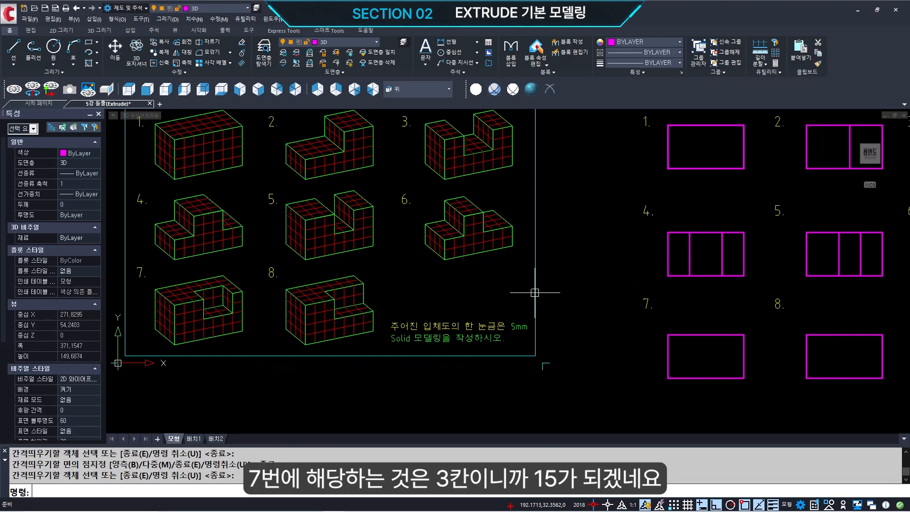
key(Return)
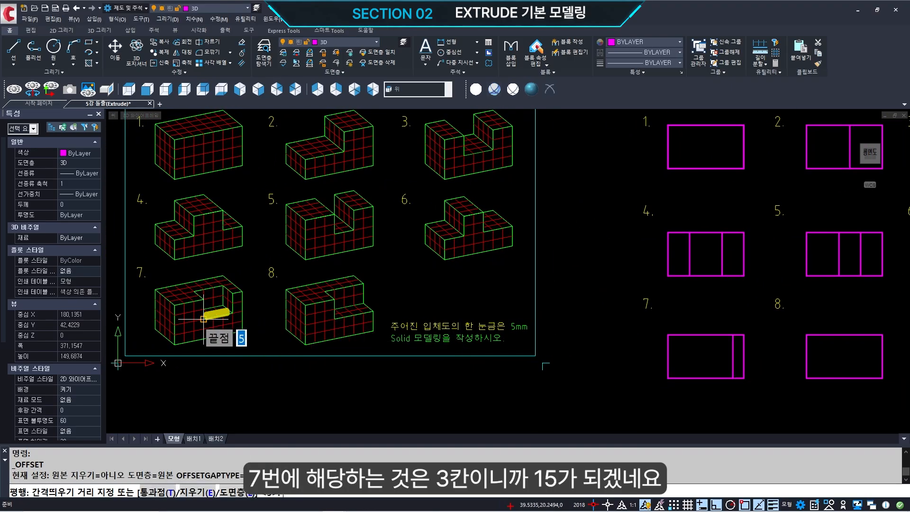
text(1)
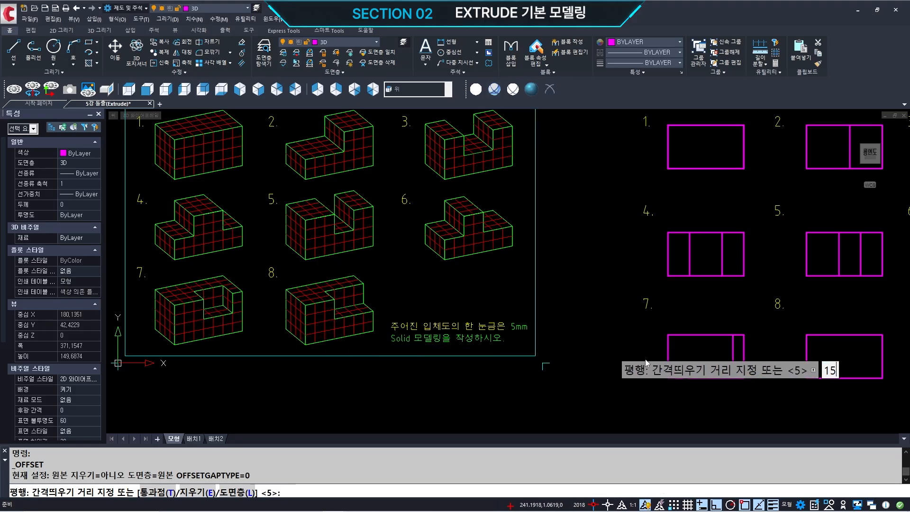
text(5)
key(Return)
click(733, 360)
click(711, 389)
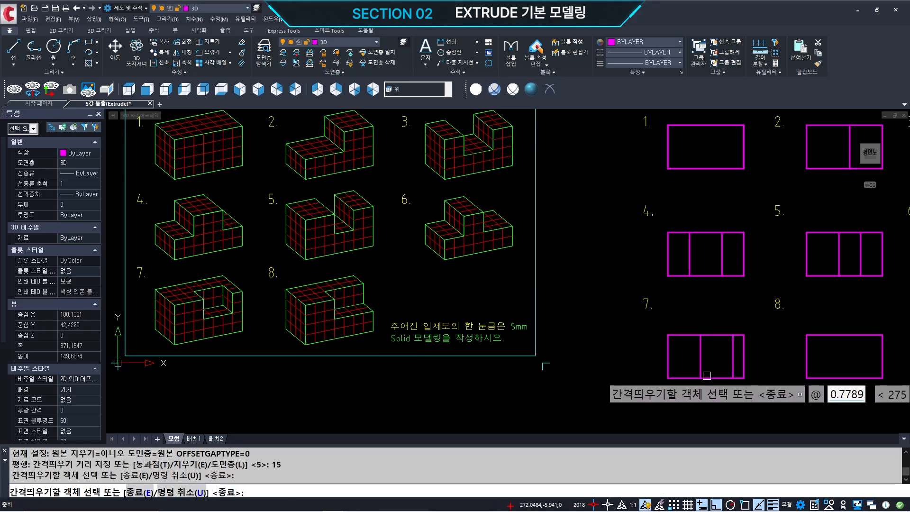
key(Return)
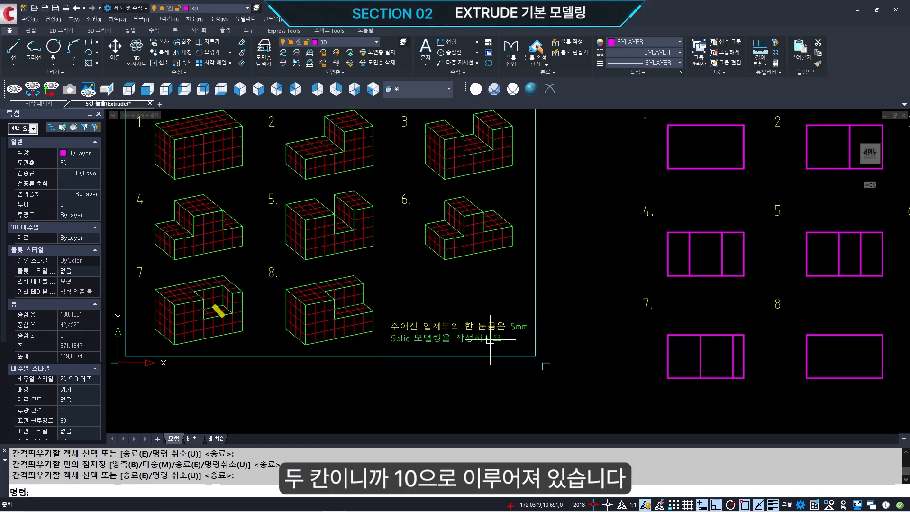
Offset the bottom edge of shape 7's base upward by 10
text(o)
key(Return)
text(10)
key(Return)
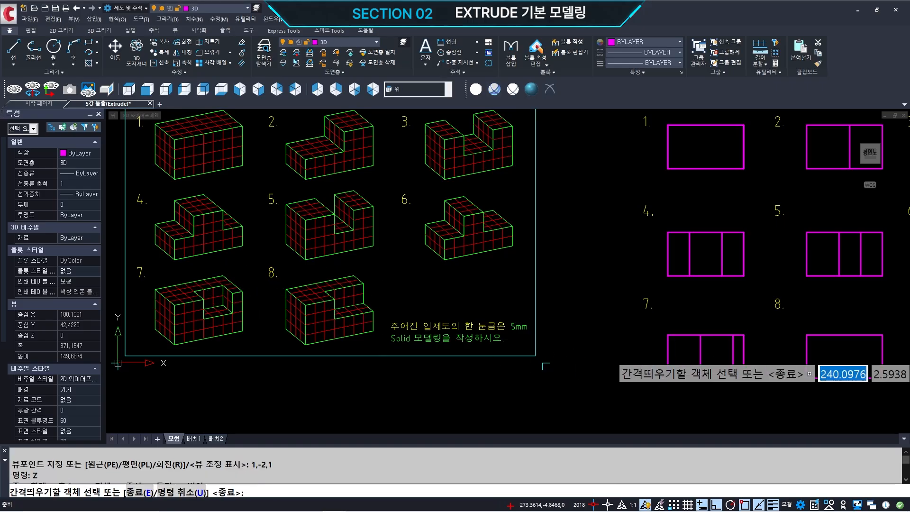
click(711, 378)
click(711, 359)
key(Return)
Fillet both upper corners of shape 7's inner notch outline with radius 0
text(f)
key(Return)
text(r)
key(Return)
text(0)
key(Return)
click(709, 356)
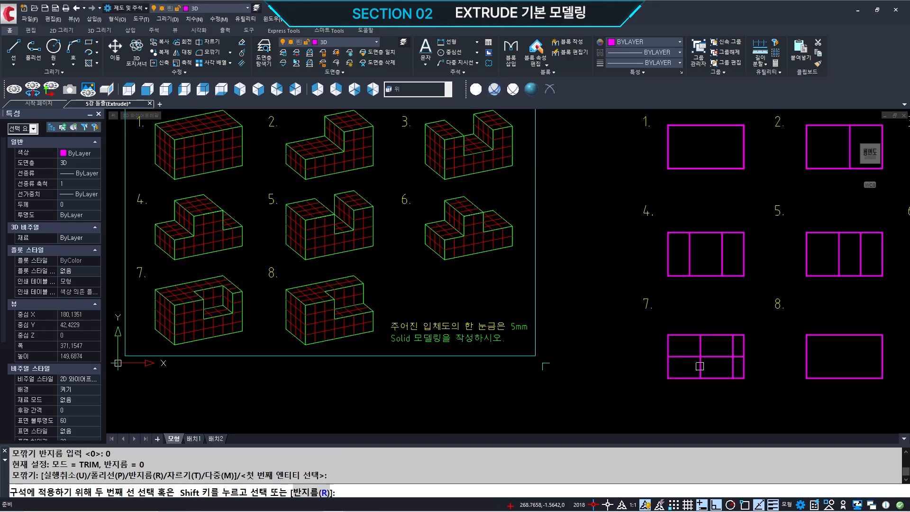
click(700, 368)
key(Return)
click(726, 357)
click(732, 369)
Offset the right edge of shape 8's base inward by 20 and its bottom edge upward by 10
middle_drag(723, 381, 606, 375)
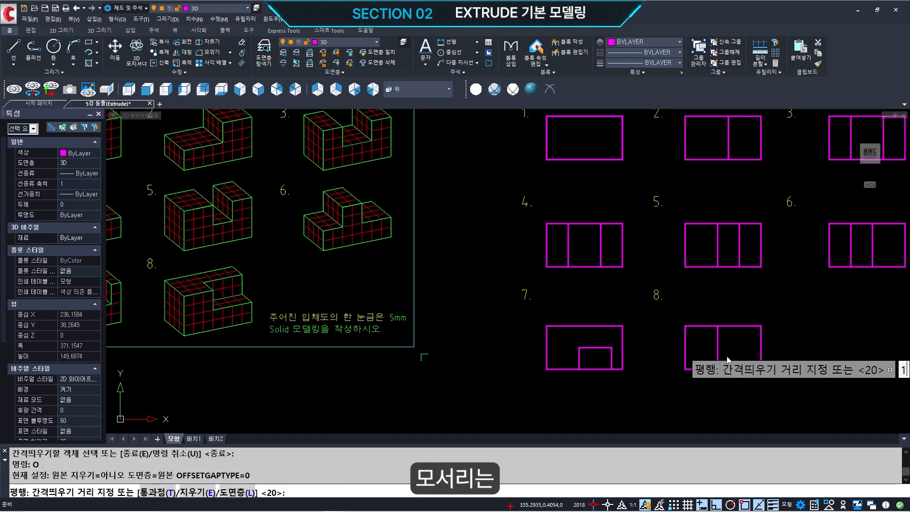
text(10)
key(Return)
click(733, 369)
click(733, 351)
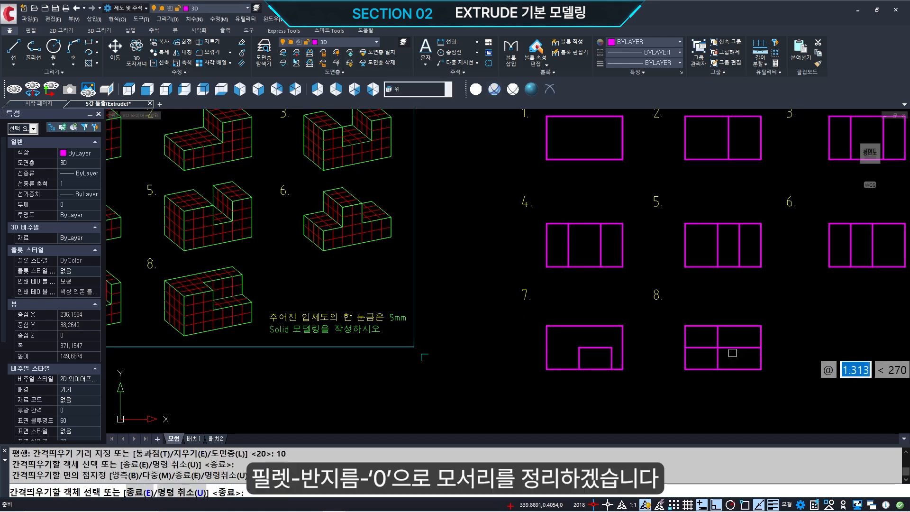
key(Return)
Fillet the two inner lines of shape 8's base into a sharp corner with radius 0
text(F)
key(Return)
click(727, 350)
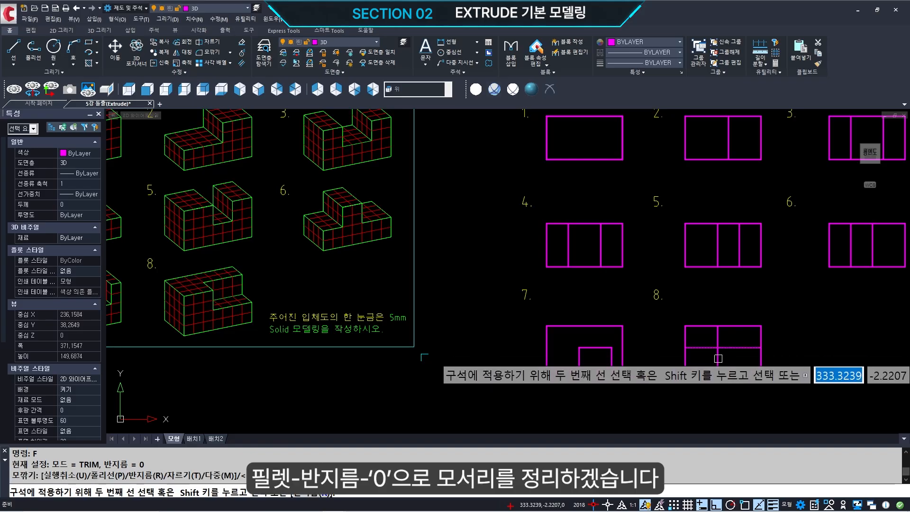
click(717, 361)
Examine the plan layouts of all eight shapes and compare them with the isometric drawings on the exercise sheet
scroll(575, 327, down, 2)
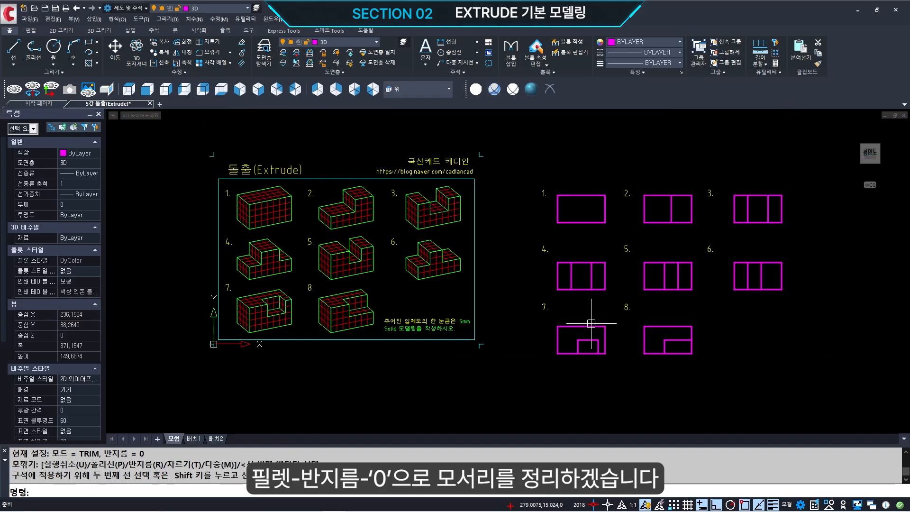
middle_drag(623, 321, 571, 322)
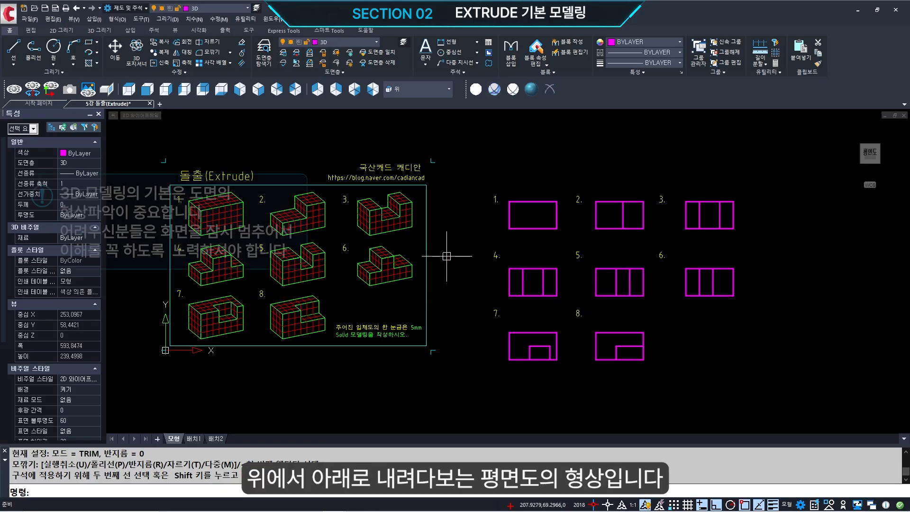
text(z)
key(Return)
click(480, 190)
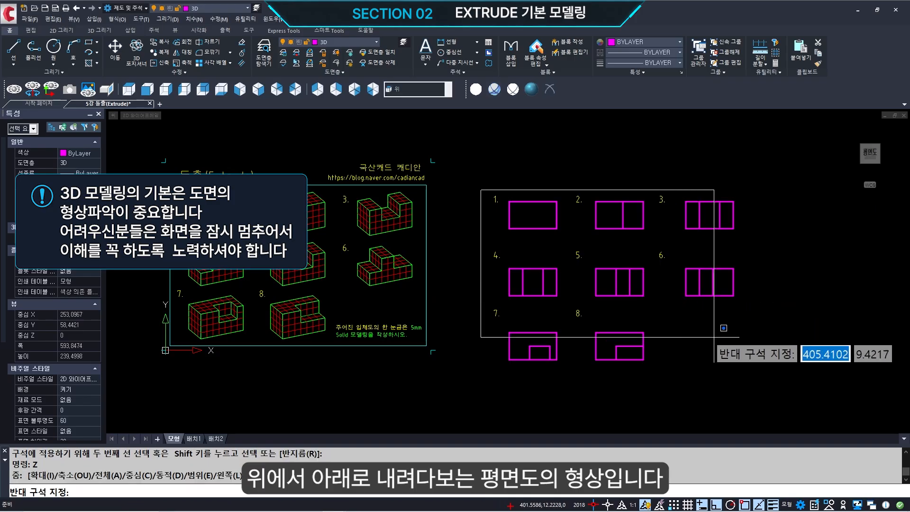
click(760, 381)
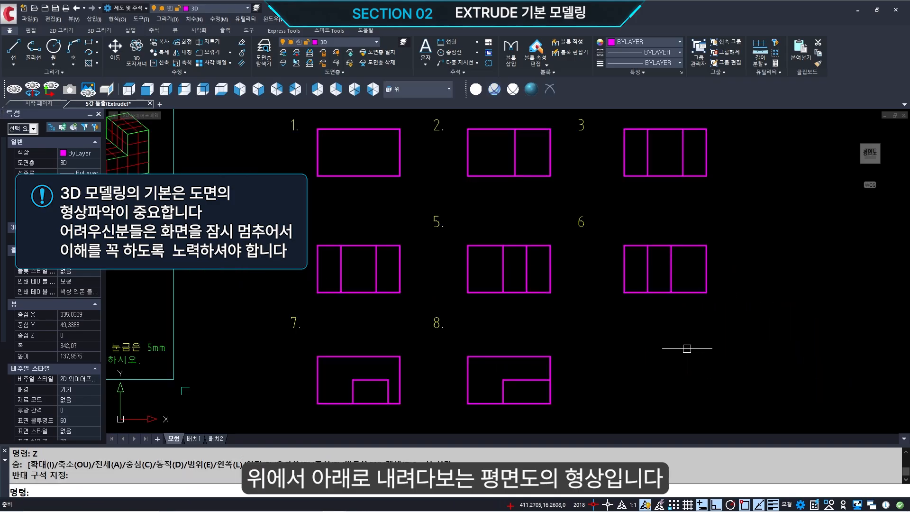
scroll(569, 321, down, 2)
middle_drag(568, 321, 591, 319)
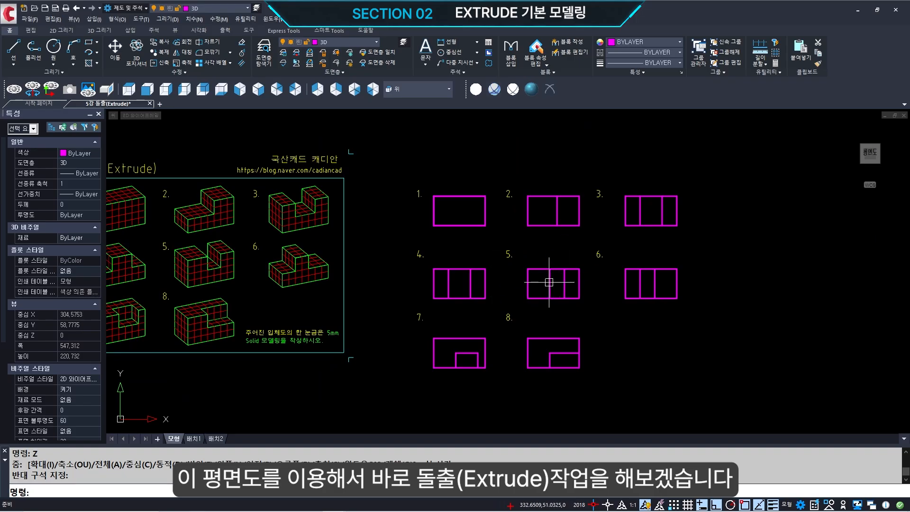
text(PW)
key(Return)
key(Escape)
key(Escape)
Change the viewpoint to direction 1,-2,1 to see the bases in 3D
text(-VP)
key(Return)
text(1,-2,1)
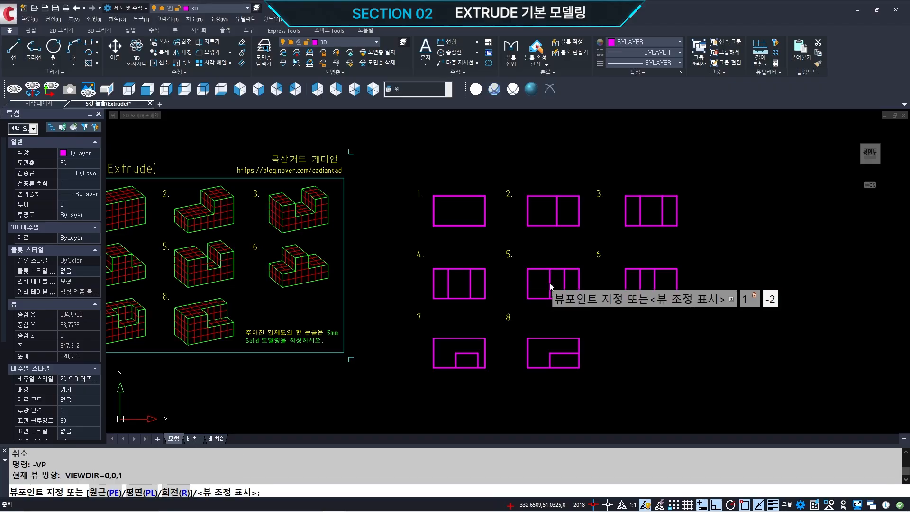
key(Return)
middle_drag(680, 319, 629, 306)
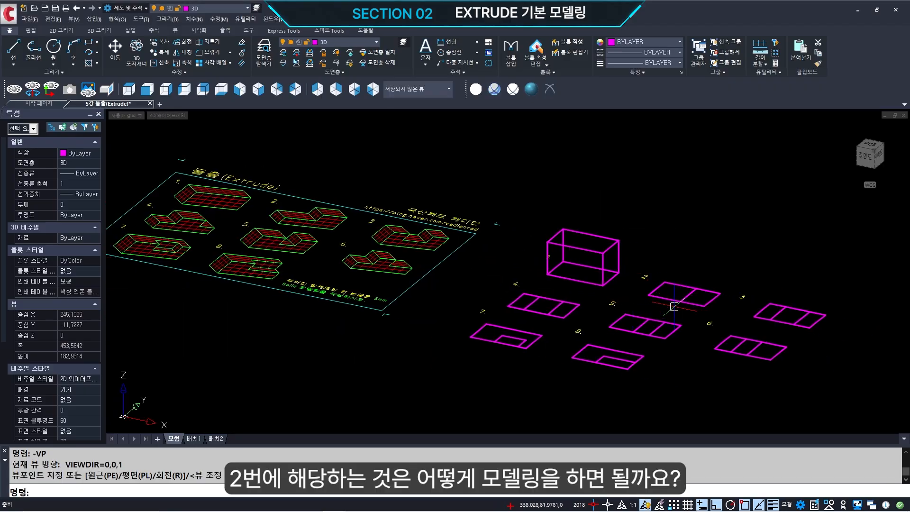
Inspect the endpoints of shape 2's long back edge and dividing line by selecting both, and clear the selection
scroll(708, 292, up, 5)
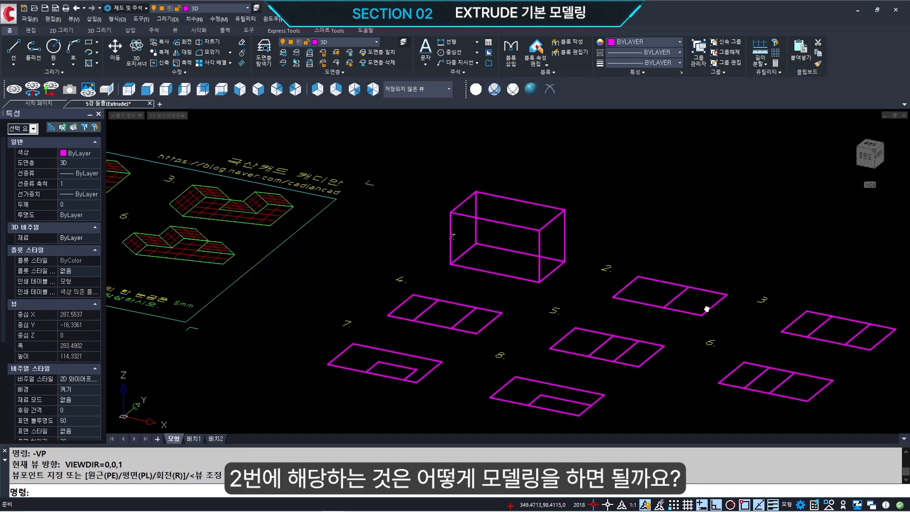
scroll(683, 312, up, 4)
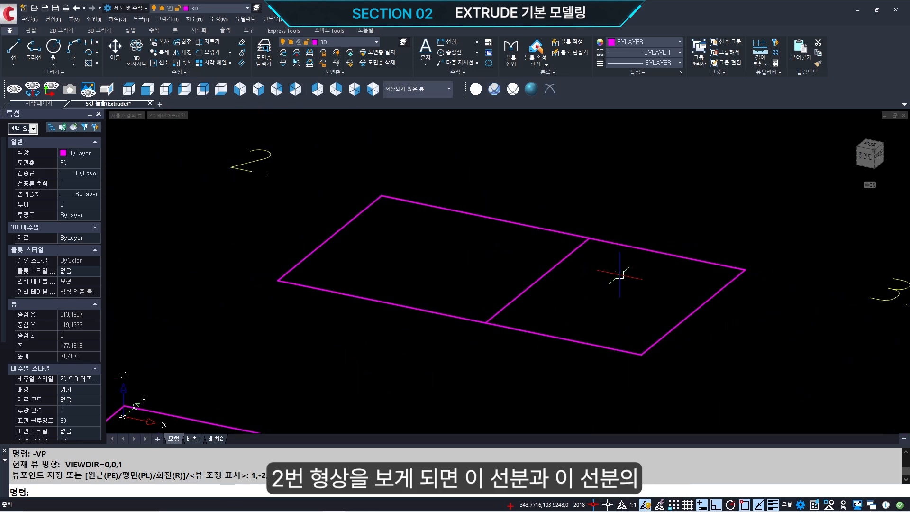
click(624, 246)
click(575, 251)
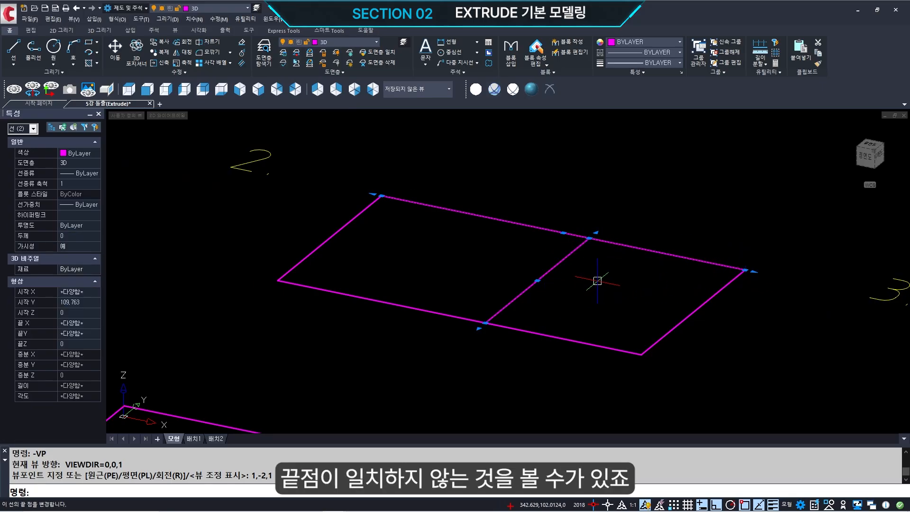
key(Escape)
key(Escape)
Create closed polyline boundaries by picking an internal point in every region of the bases of shapes 2 to 8
scroll(504, 274, down, 3)
middle_drag(497, 278, 569, 295)
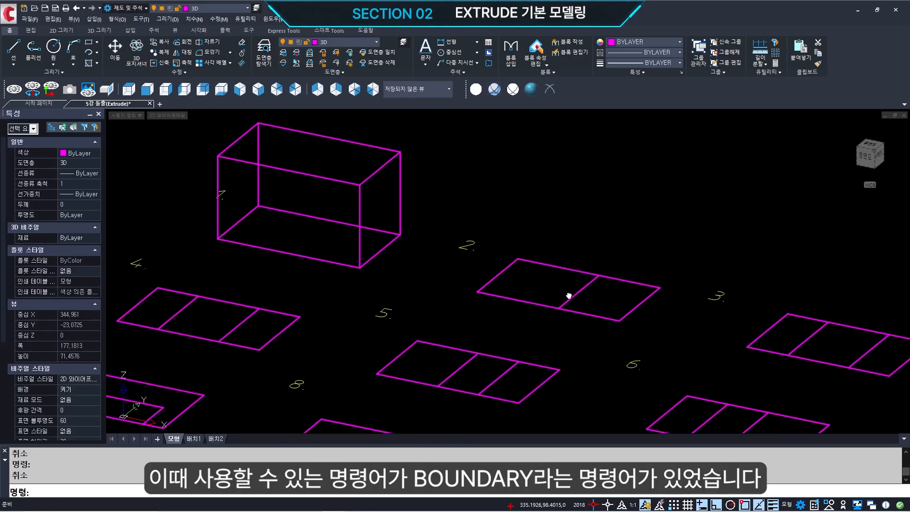
text(BO)
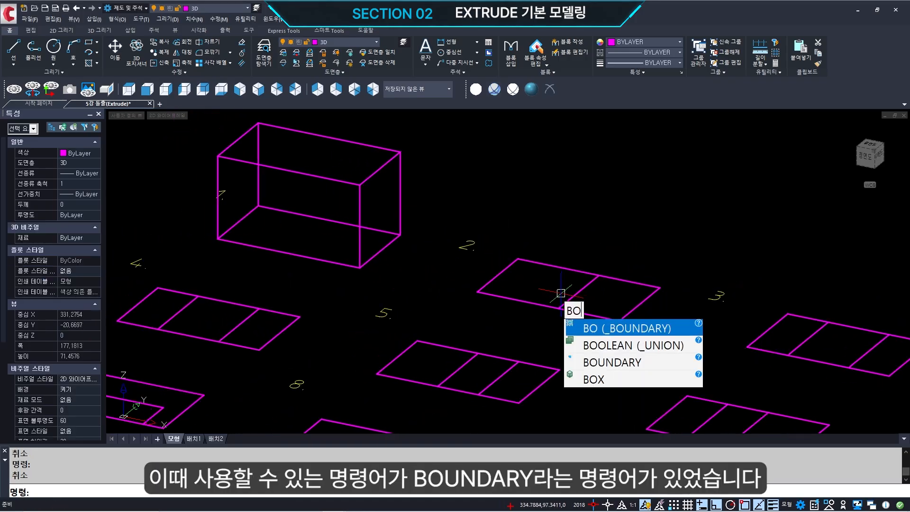
key(Return)
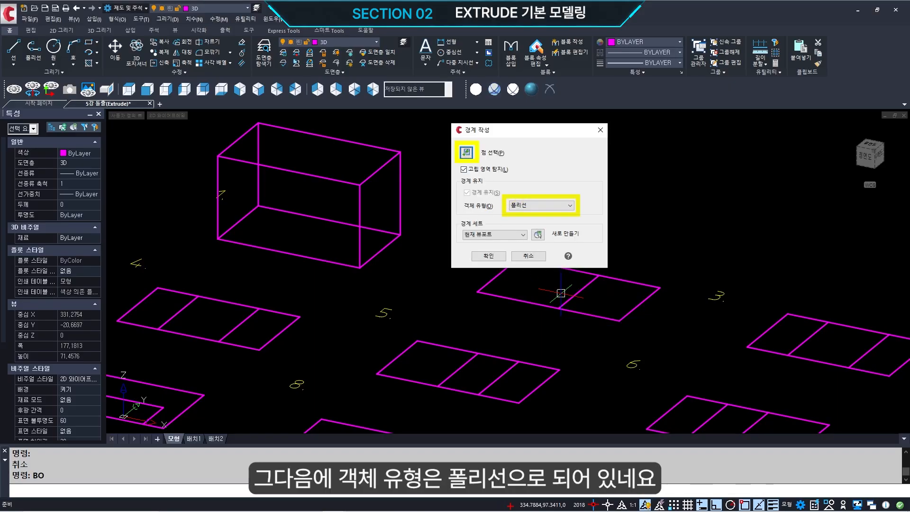
click(467, 152)
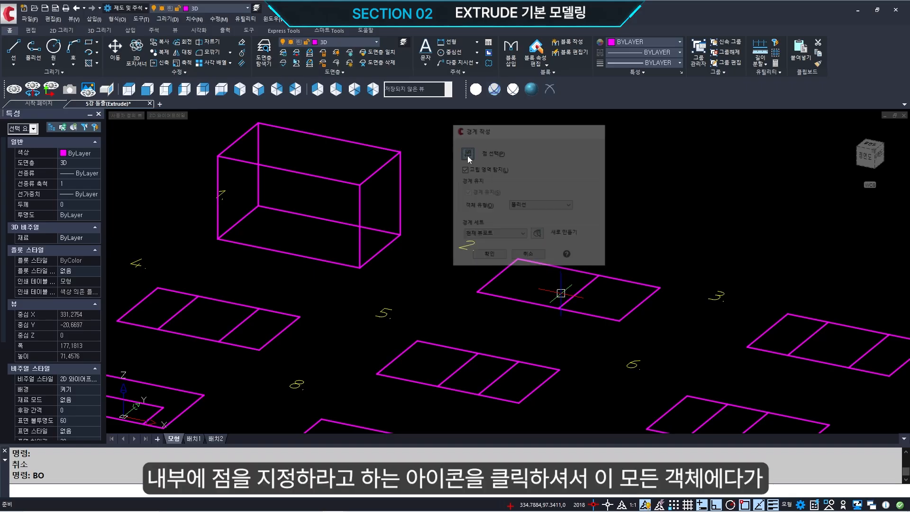
scroll(519, 227, down, 3)
scroll(519, 227, up, 2)
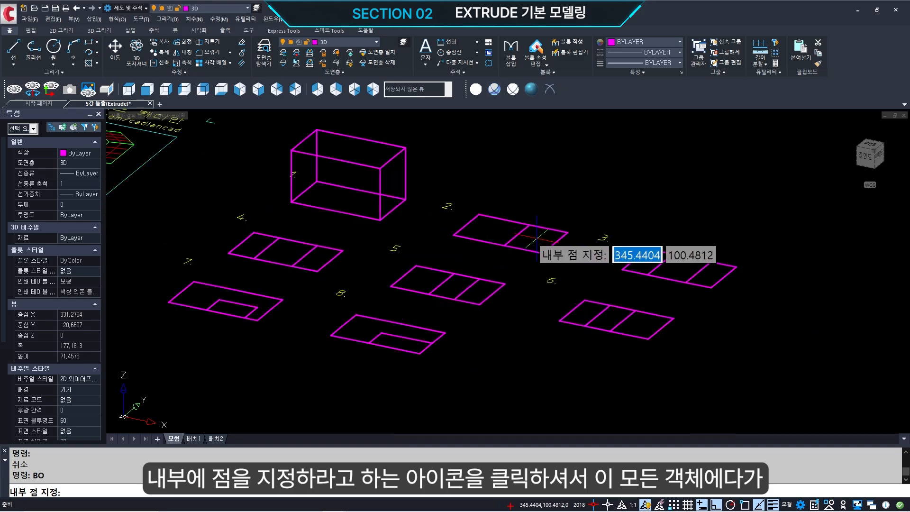
click(418, 278)
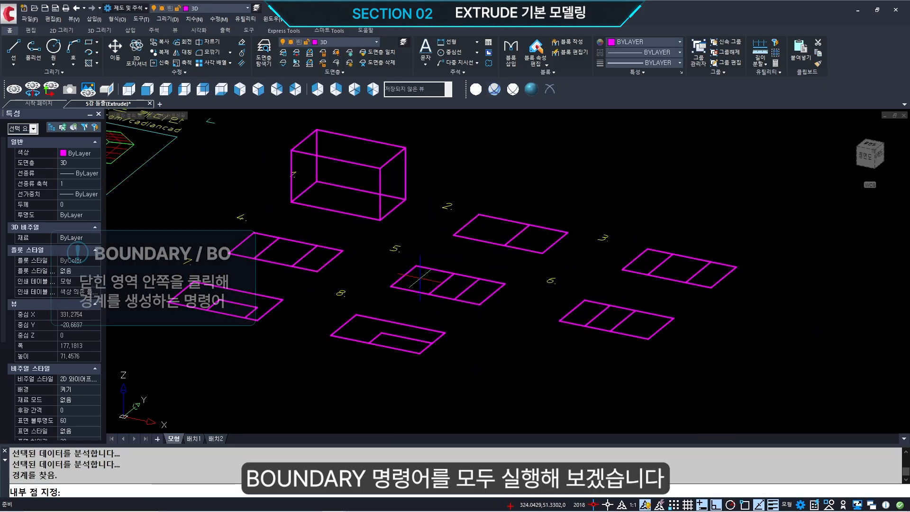
click(460, 286)
click(480, 291)
click(582, 310)
click(612, 318)
click(638, 325)
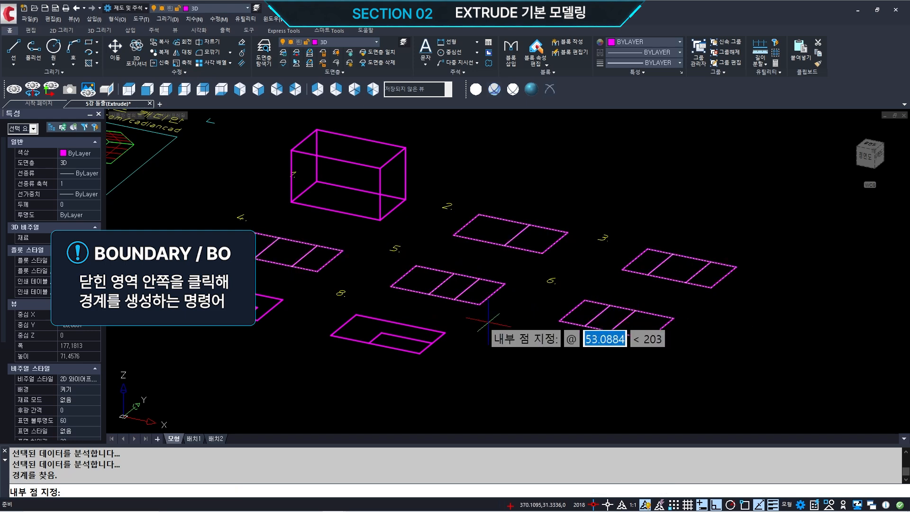
click(214, 297)
click(228, 308)
click(363, 325)
click(388, 338)
key(Return)
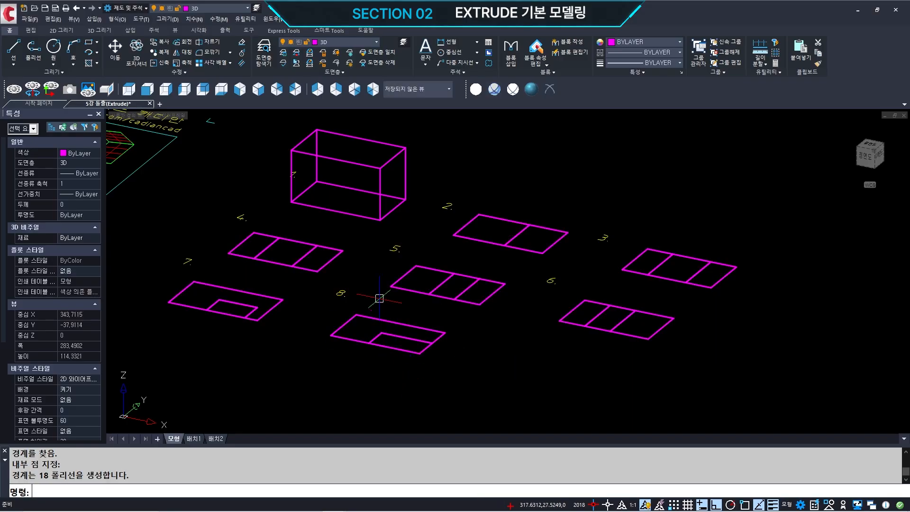
Inspect the new closed polylines in the bases of shapes 2 and 3 by selecting them, and clear the selection
click(552, 227)
click(650, 249)
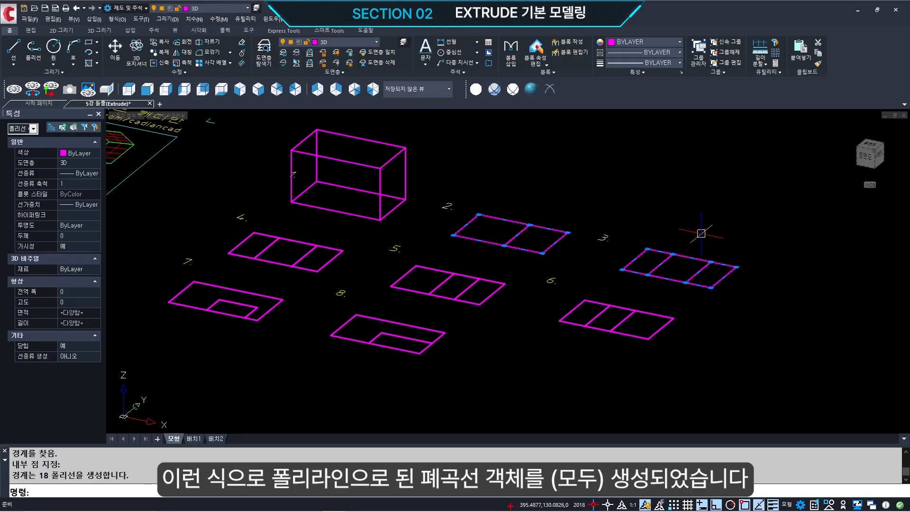
key(Escape)
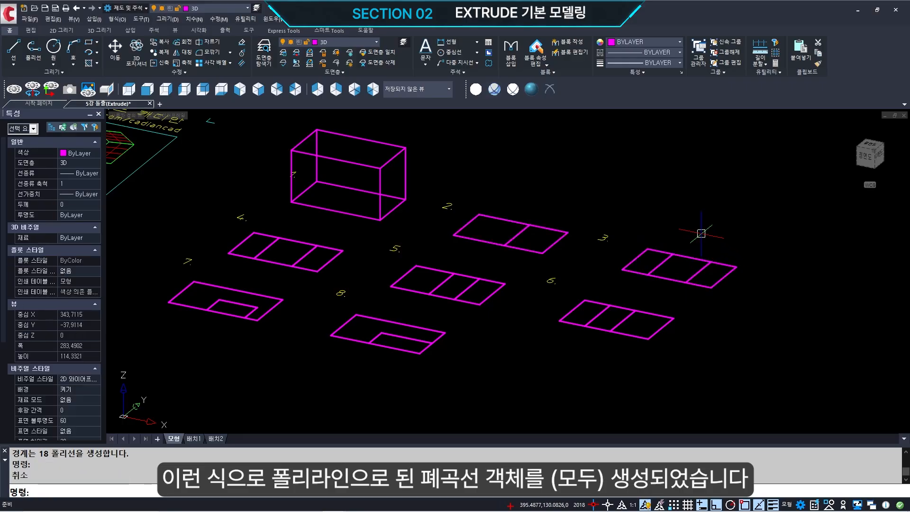
Extrude shape 2's wider left region to a height of 10 and its right region to a height of 20
middle_drag(443, 234, 686, 275)
middle_drag(298, 235, 319, 240)
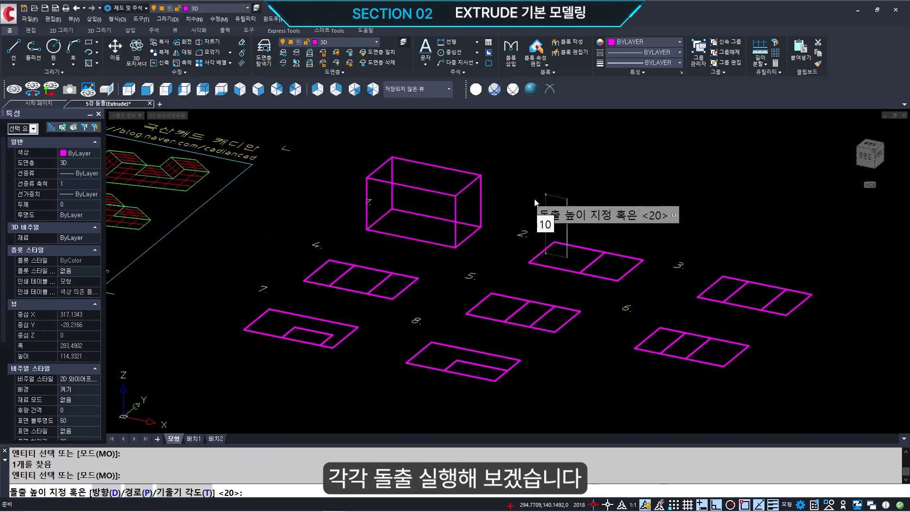
text(10)
key(Return)
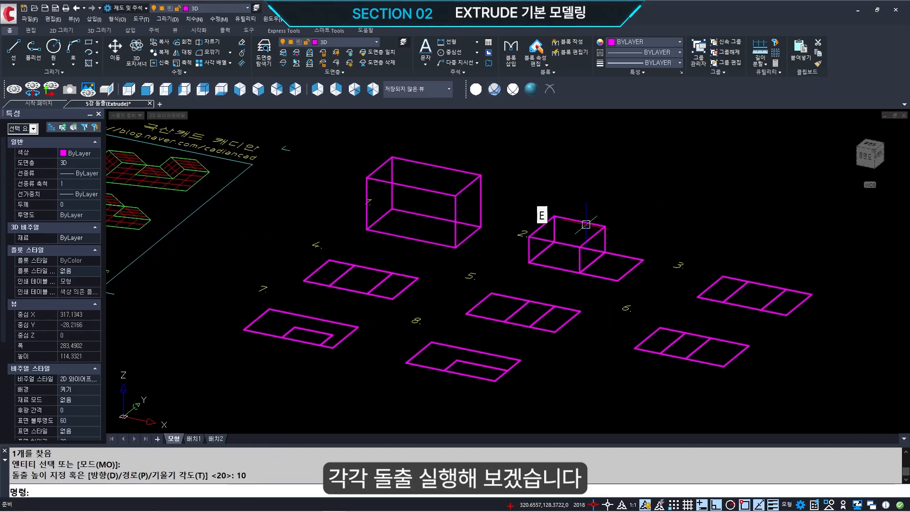
click(616, 251)
key(Return)
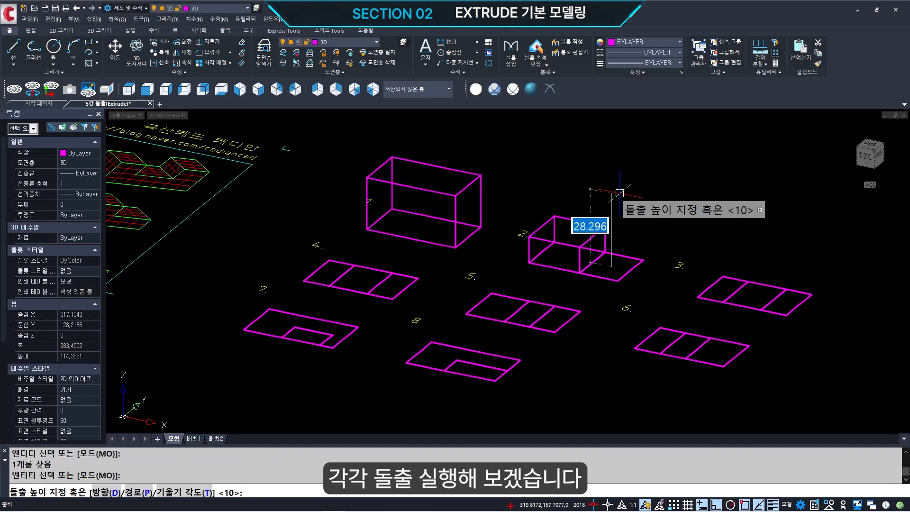
text(20)
key(Return)
Extrude the left and right regions of shape 3's base to a height of 20
middle_drag(252, 226, 460, 256)
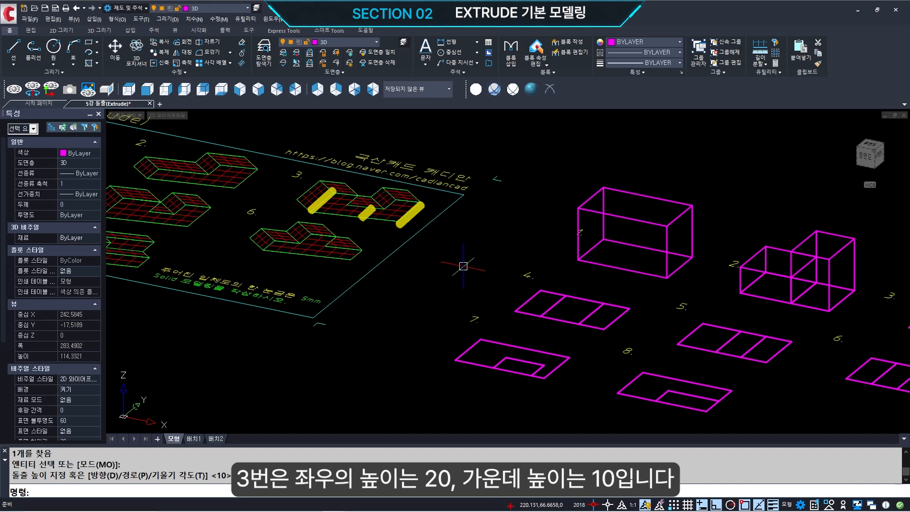
middle_drag(554, 291, 296, 265)
text(EXT)
key(Return)
click(663, 295)
key(Return)
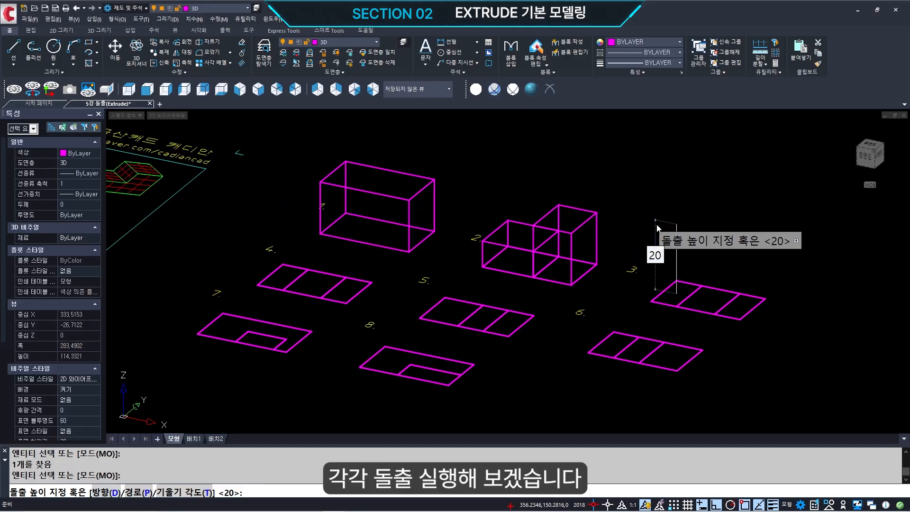
key(Return)
key(Return)
click(706, 294)
key(Return)
text(2)
key(Return)
Extrude the middle region of shape 3's base to a height of 10
text(EXT)
key(Return)
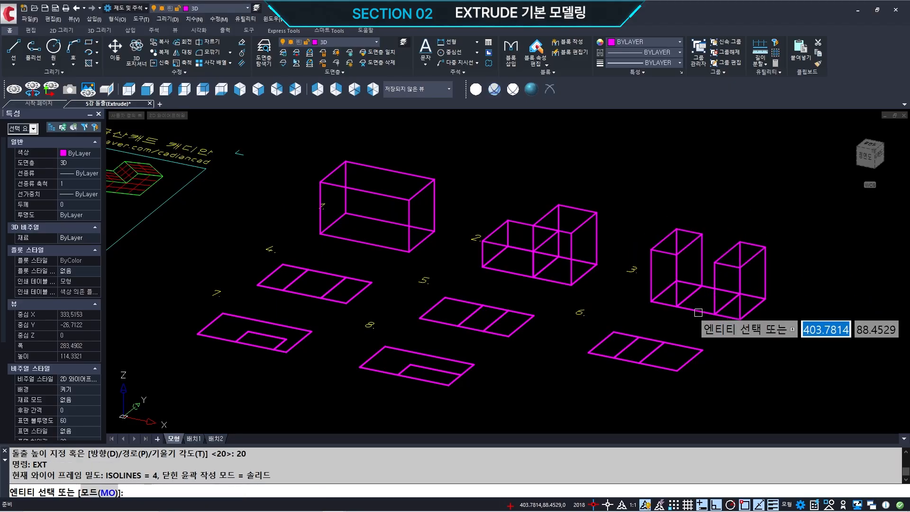
click(696, 301)
key(Return)
text(10)
key(Return)
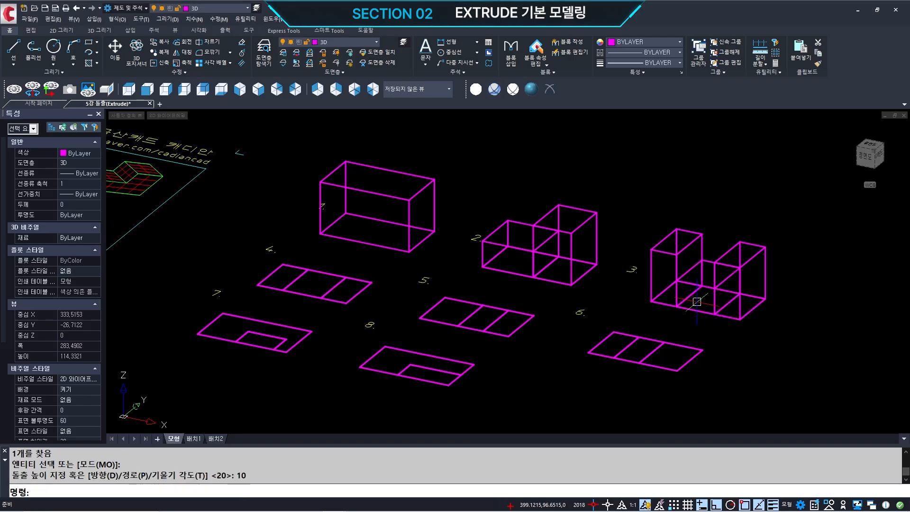
Extrude the left and right regions of shape 4's base together to a height of 10
middle_drag(293, 278, 512, 285)
middle_drag(370, 266, 581, 311)
mouse_move(421, 293)
middle_down()
mouse_move(400, 287)
mouse_move(429, 290)
middle_up()
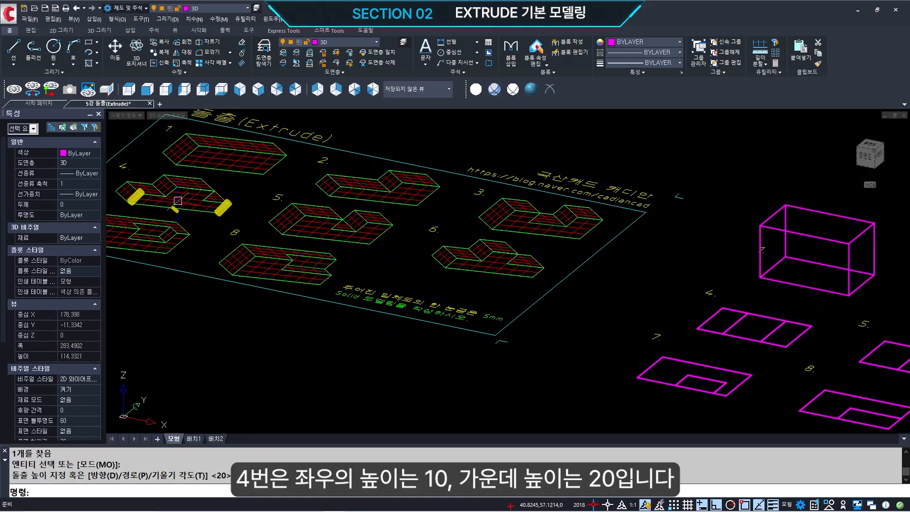
text(EXT)
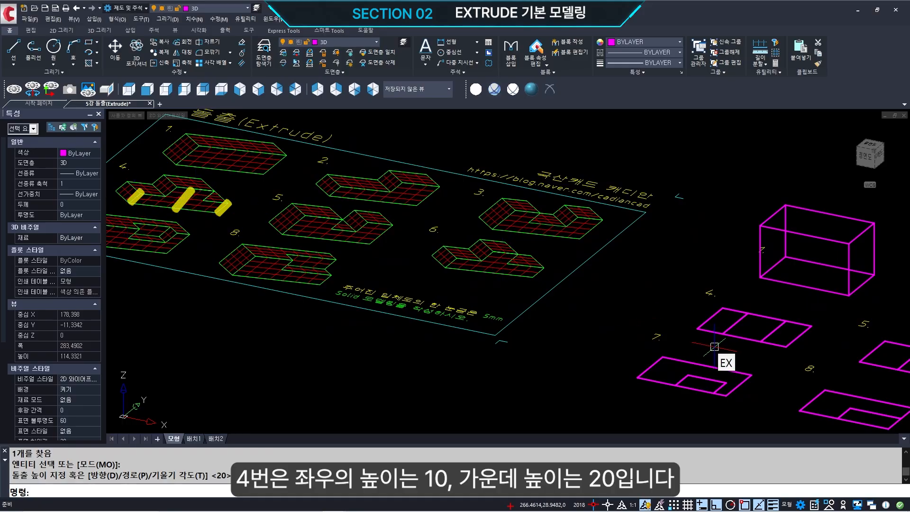
key(Return)
click(708, 335)
click(782, 351)
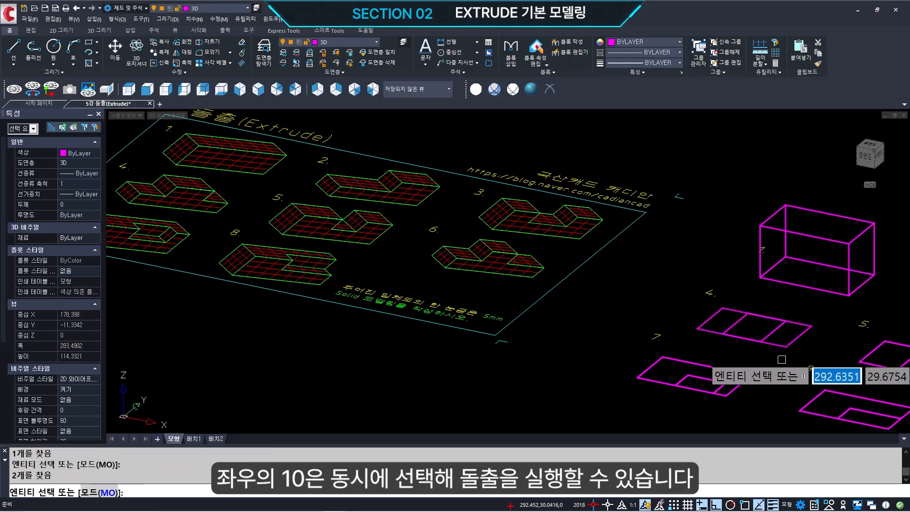
key(Return)
text(10)
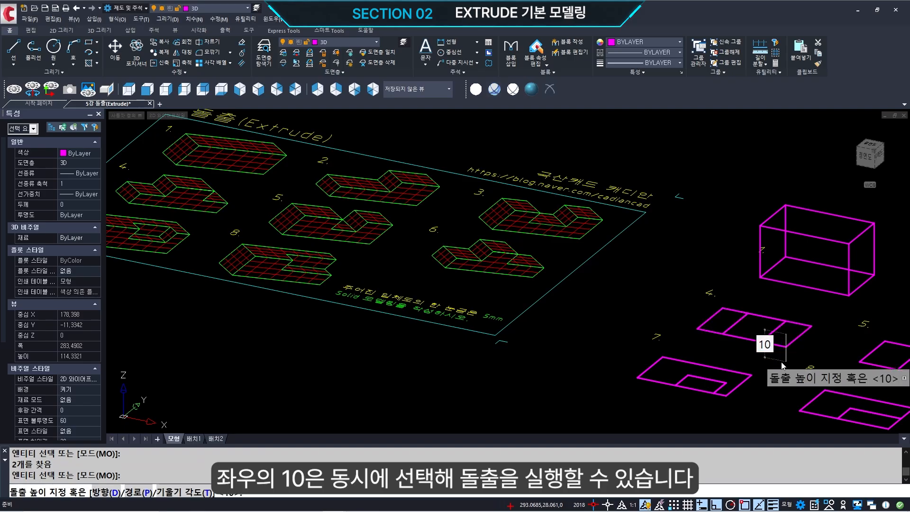
key(Return)
Extrude the middle region of shape 4's base to a height of 20
key(Return)
click(744, 340)
key(Return)
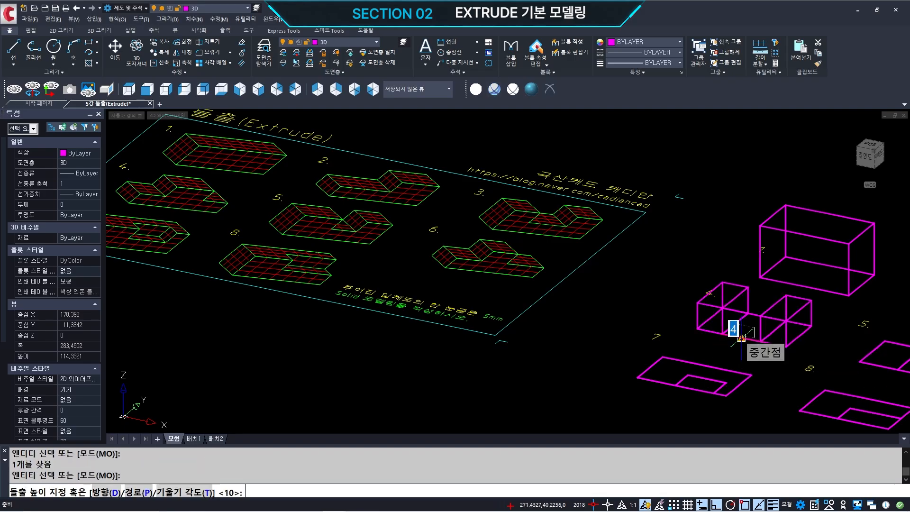
text(20)
key(Return)
Extrude the left and right regions of shape 5's base together to a height of 20
middle_drag(803, 355, 661, 338)
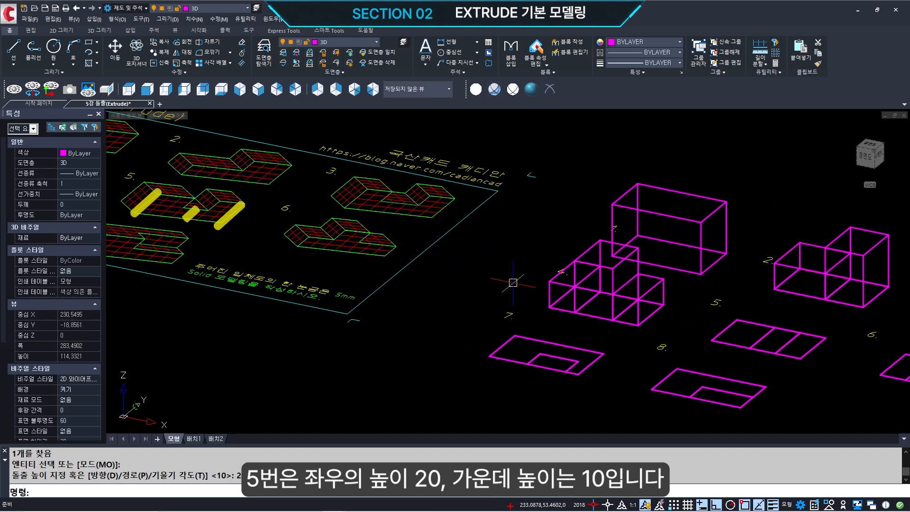
text(EXT)
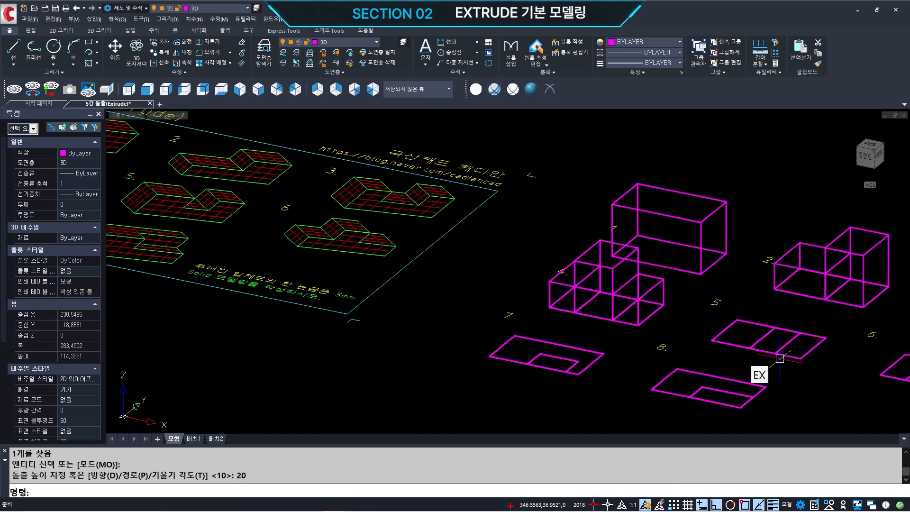
key(Return)
click(756, 325)
click(813, 336)
key(Return)
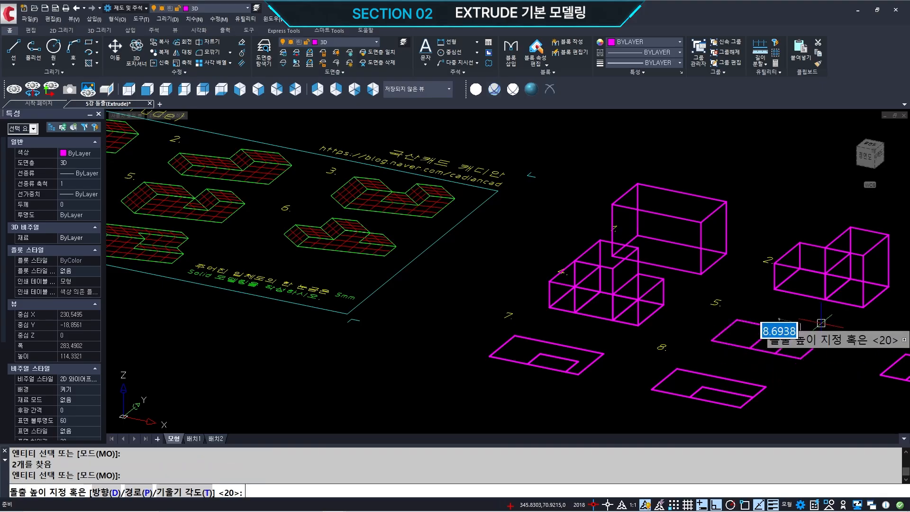
text(20)
key(Return)
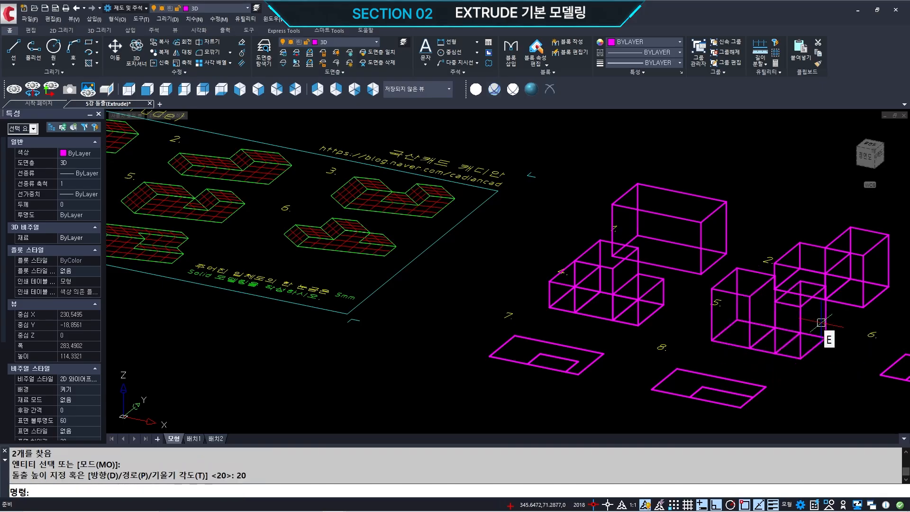
Extrude the middle region of shape 5's base to a height of 10
key(Return)
click(766, 353)
key(Return)
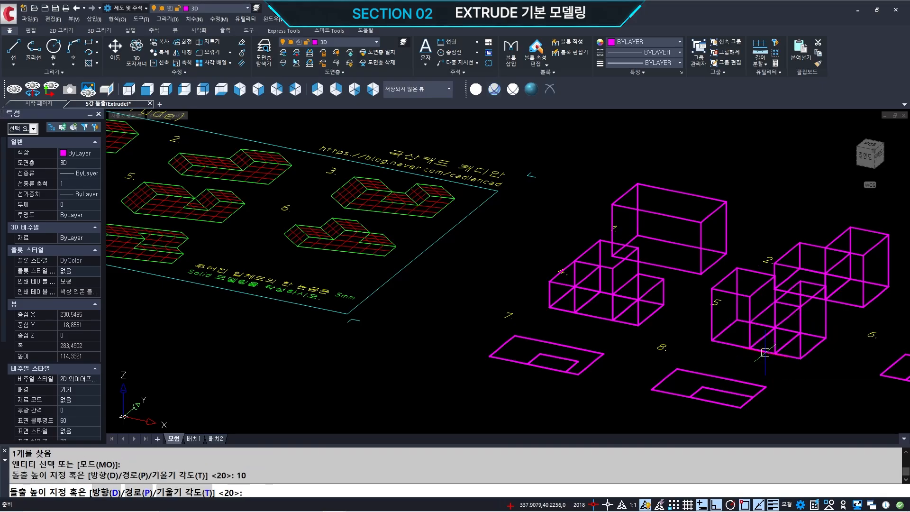
text(10)
key(Return)
Extrude the left and right regions of shape 6's base together to a height of 10
middle_drag(877, 350, 730, 321)
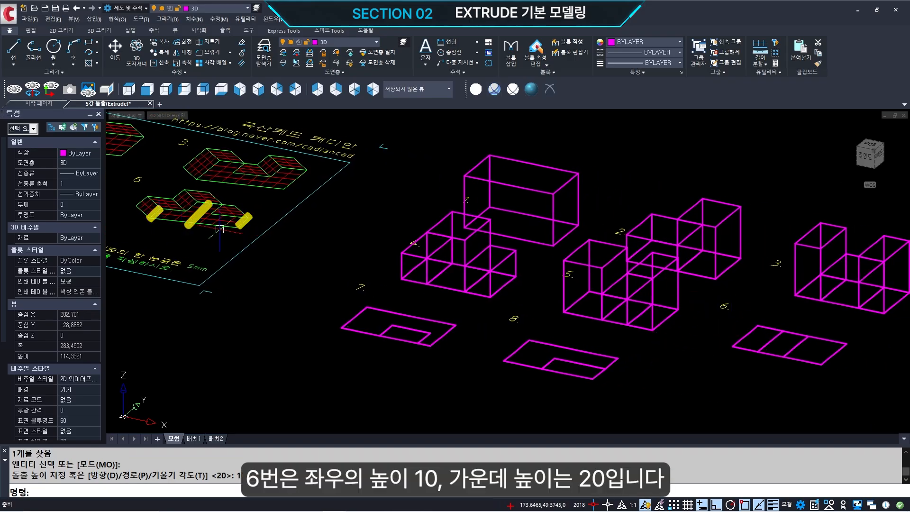
text(EXT)
key(Return)
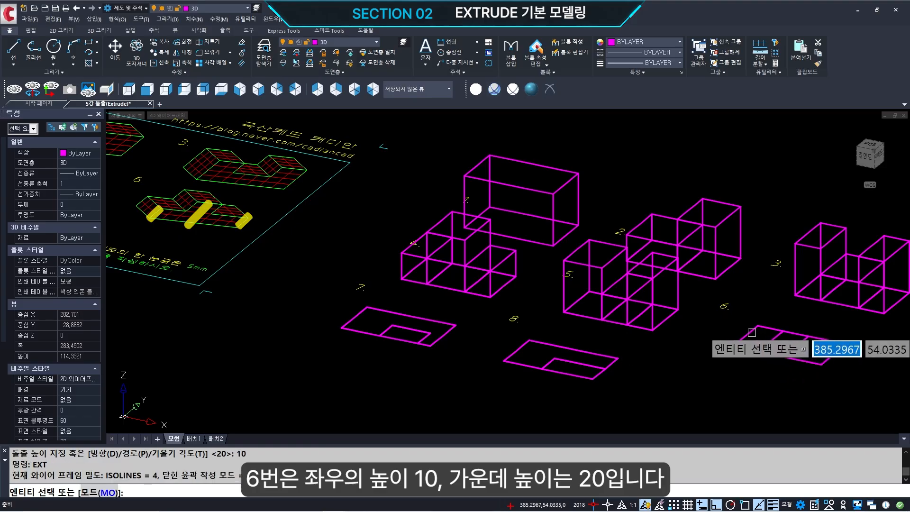
click(834, 356)
key(Return)
text(10)
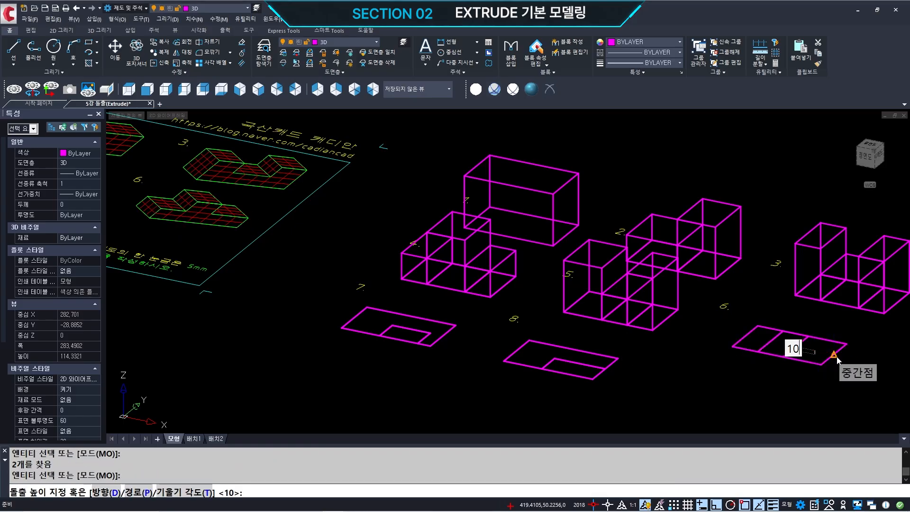
key(Return)
Extrude the middle region of shape 6's base to a height of 20
text(EXT)
key(Return)
click(770, 356)
key(Return)
text(20)
key(Return)
Extrude the outer region surrounding the front notch of shape 7's base to a height of 20
middle_drag(237, 320, 558, 350)
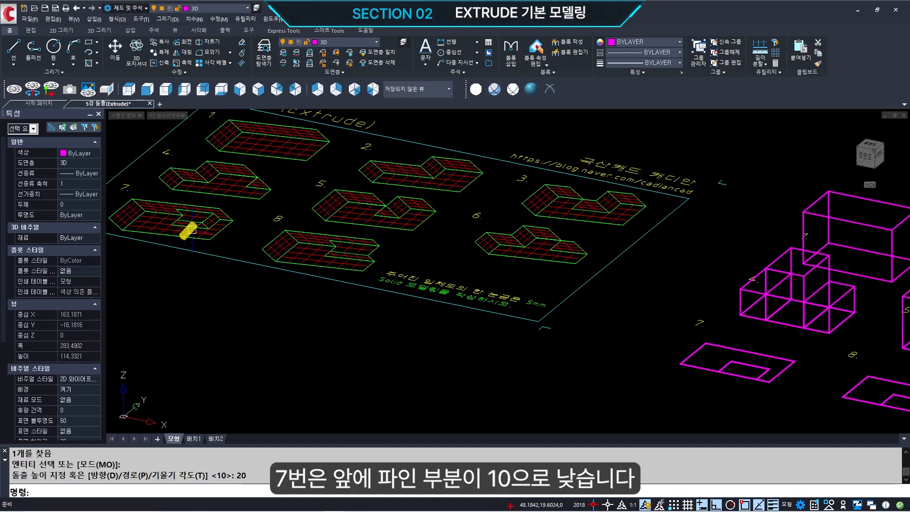
middle_drag(669, 366, 620, 358)
text(EXT)
key(Return)
click(633, 354)
key(Return)
text(20)
key(Return)
Extrude the inner front notch region of shape 7's base to a height of 10
text(EXT)
key(Return)
click(678, 363)
key(Return)
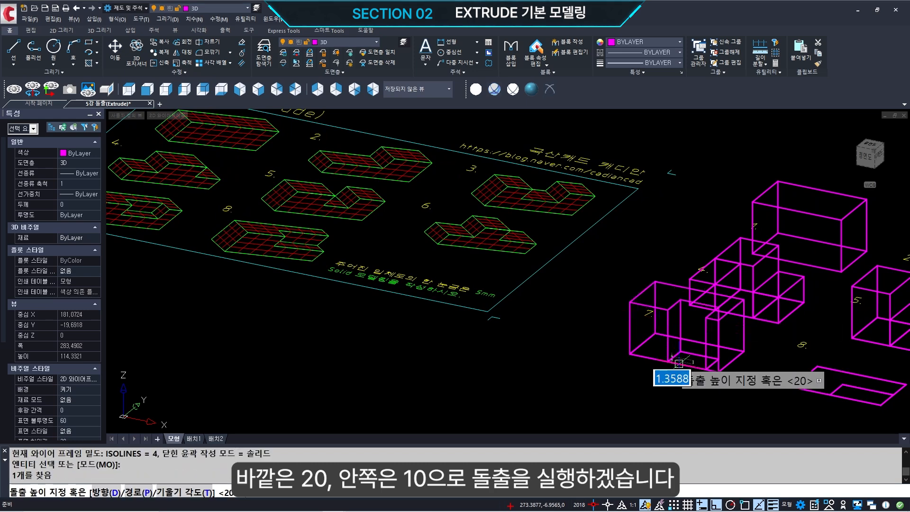
text(10)
key(Return)
Extrude the L-shaped outer region of shape 8's base to a height of 20
middle_drag(738, 377, 656, 364)
text(EXT)
key(Return)
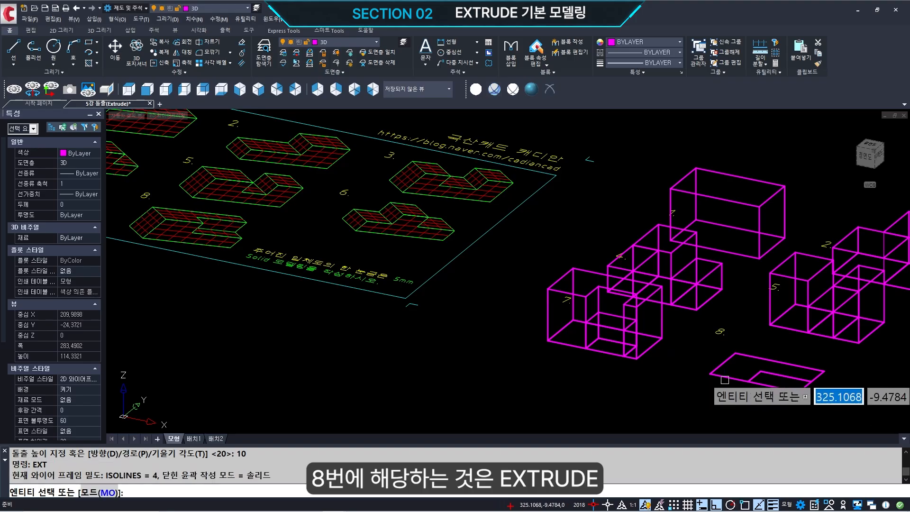
click(723, 376)
key(Return)
text(20)
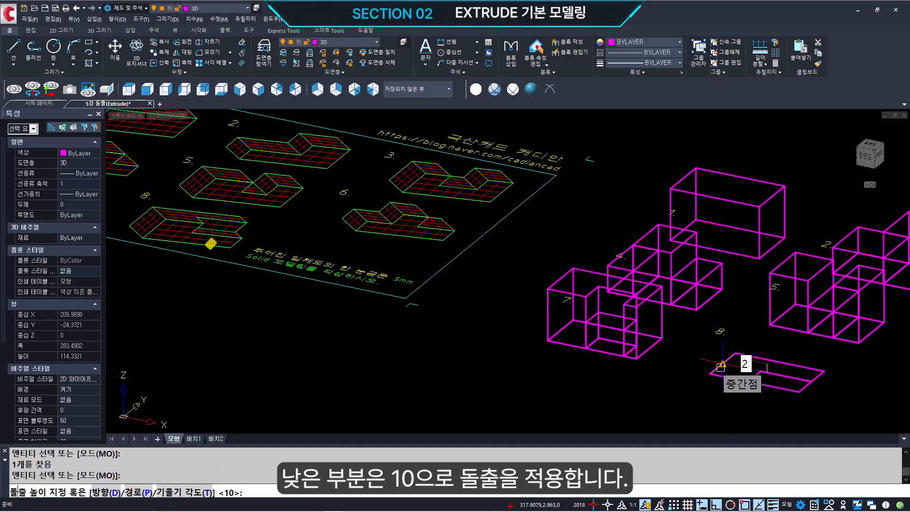
key(Return)
Extrude the remaining inner front region of shape 8's base to a height of 10
key(Return)
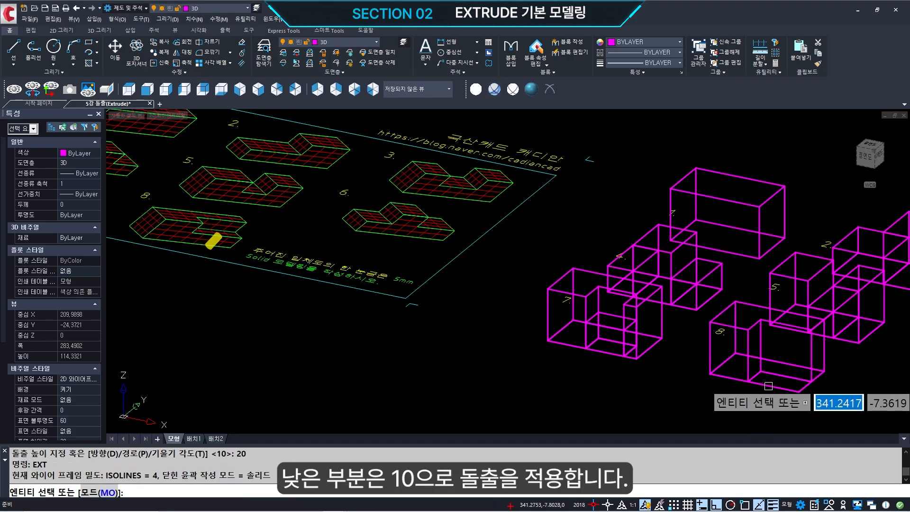
click(772, 382)
key(Return)
text(20>: 10)
key(Return)
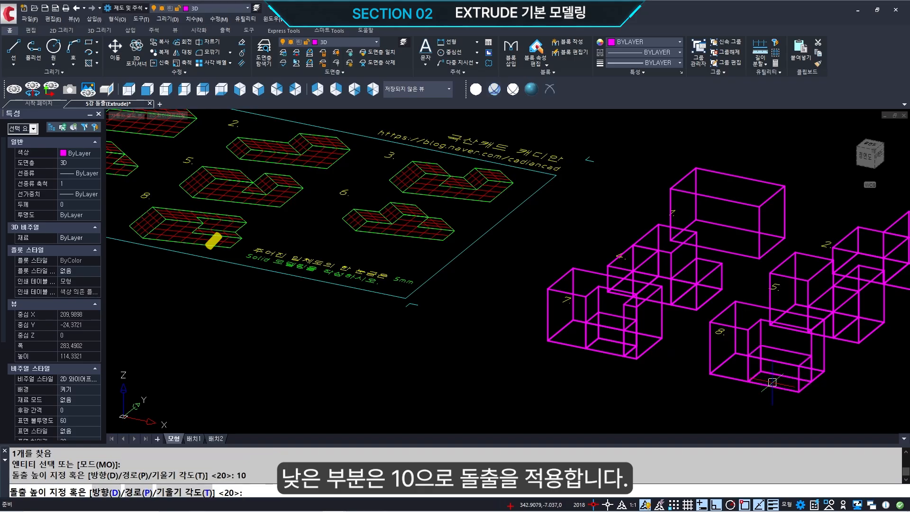
key(Escape)
Set the viewpoint direction to 1,-2,4 and frame the eight extruded solids with a zoom window
middle_drag(715, 284, 550, 271)
text(-VP)
key(Return)
text(1,-2,4)
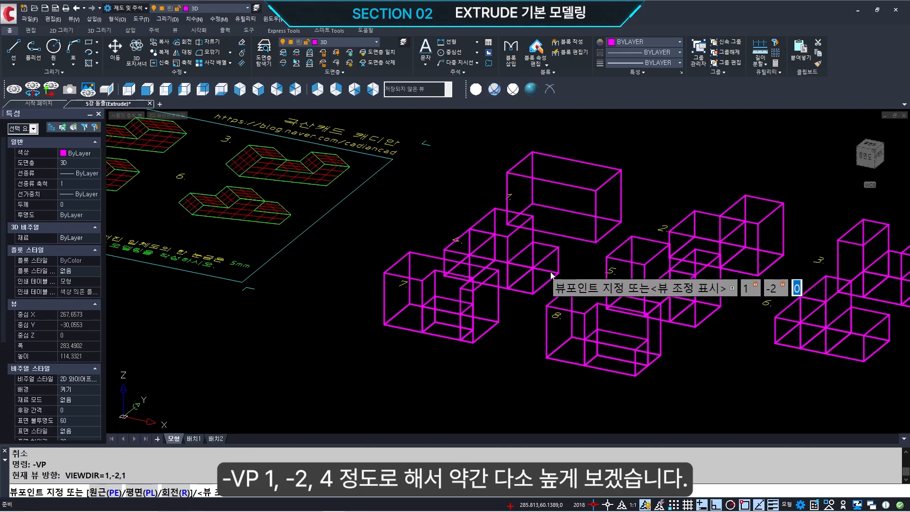
key(Return)
text(Z)
key(Return)
click(494, 236)
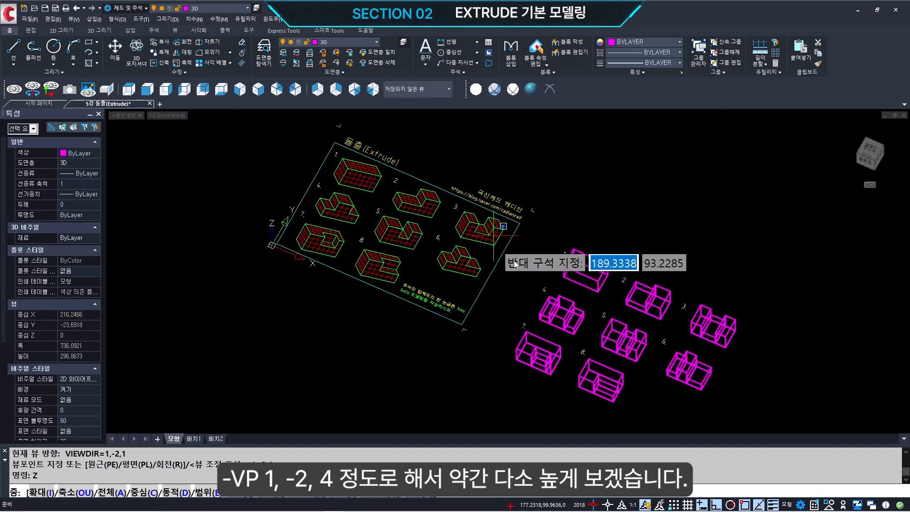
click(736, 403)
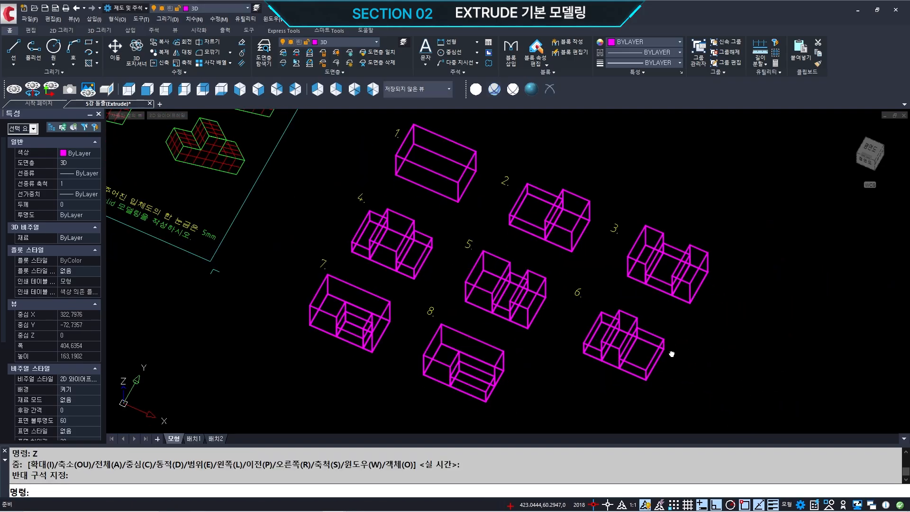
Display the model shaded with SHADE and orbit slightly to inspect the eight solids
text(SHADE)
key(Return)
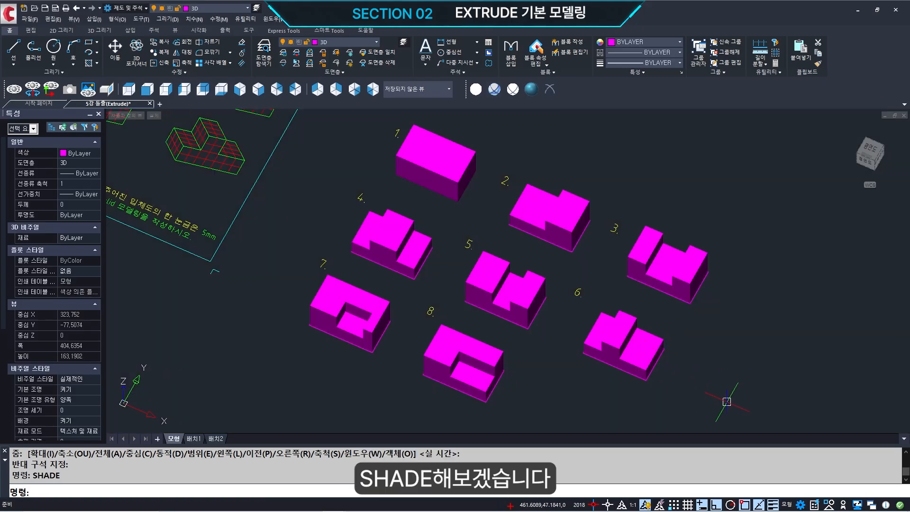
click(726, 401)
click(301, 123)
mouse_move(415, 272)
shift+middle_down()
mouse_move(549, 262)
mouse_move(445, 254)
mouse_move(428, 265)
shift+middle_up()
key(Escape)
key(Escape)
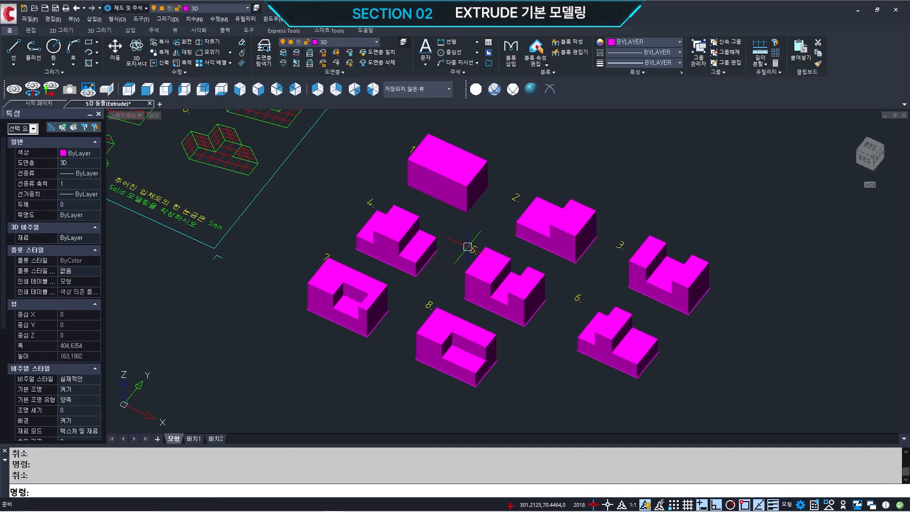
Zoom in around shape 2 and select each of its blocks in turn to check whether they are separate solids
key(Return)
click(361, 124)
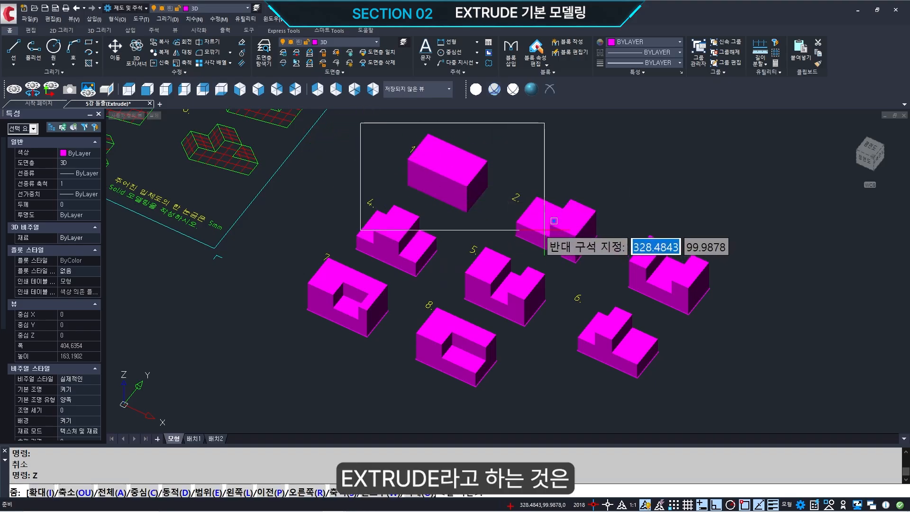
click(725, 300)
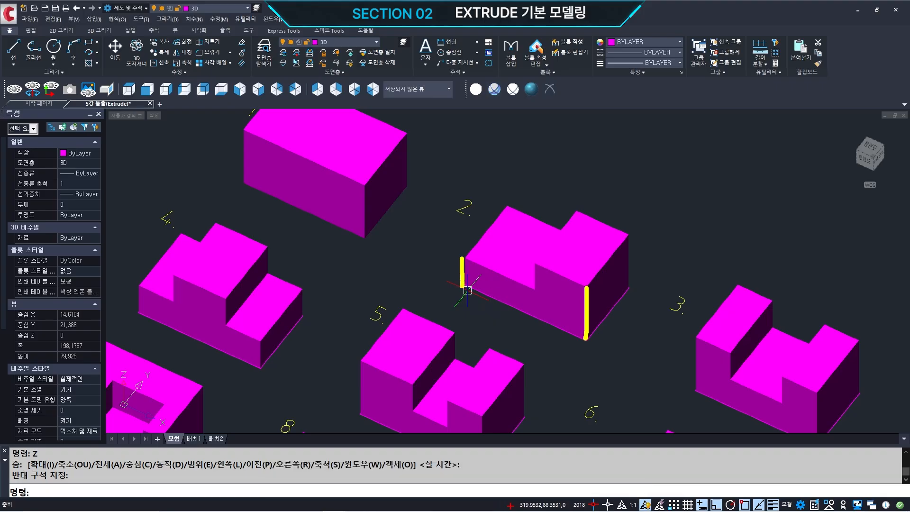
key(Escape)
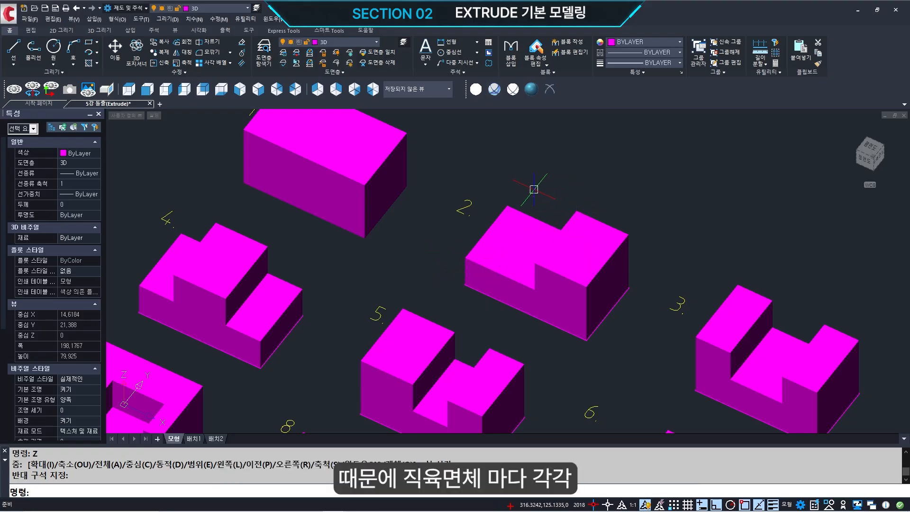
click(518, 212)
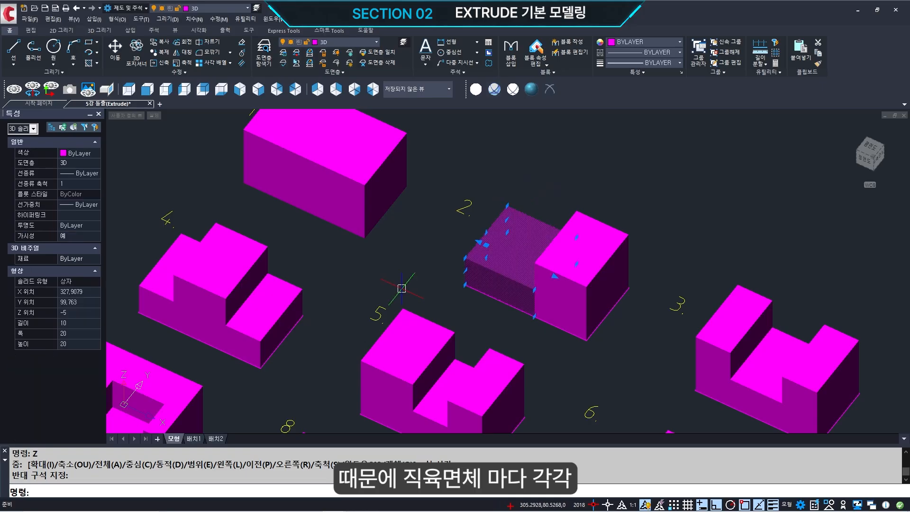
key(Escape)
click(588, 218)
key(Escape)
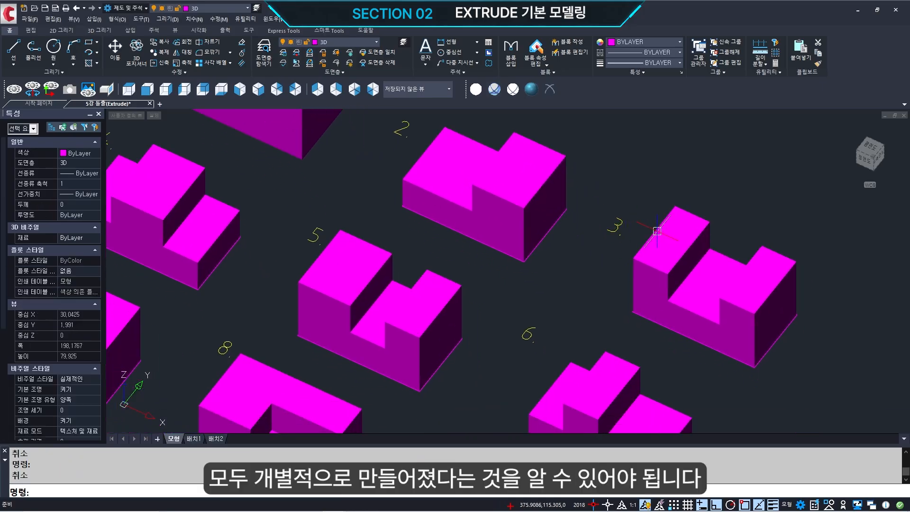
Select individual pieces of shapes 3, 4, 7 and 8 to check whether each shape consists of separate solids
click(654, 260)
click(687, 274)
click(719, 267)
scroll(720, 267, down, 3)
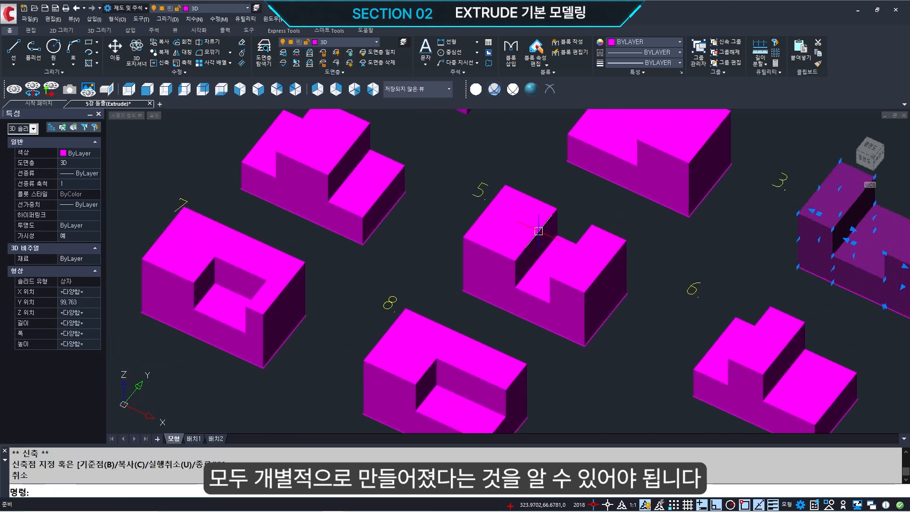
click(402, 184)
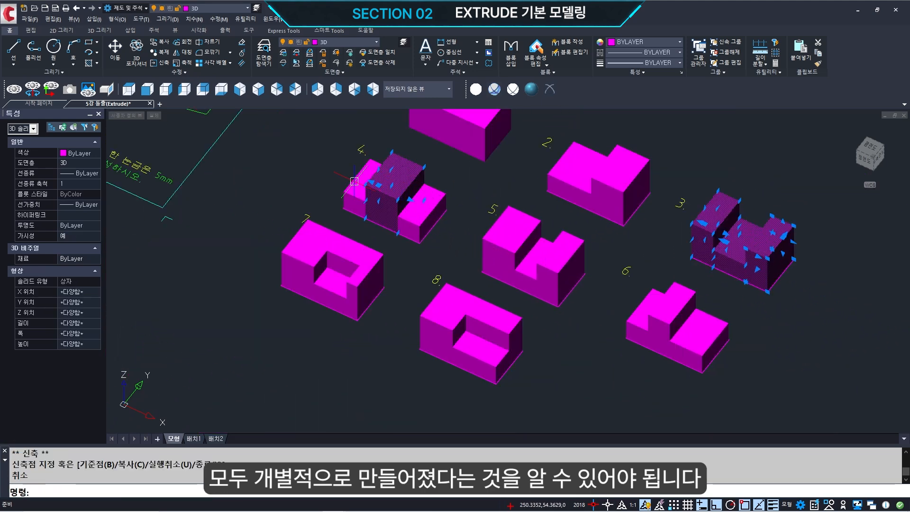
key(Escape)
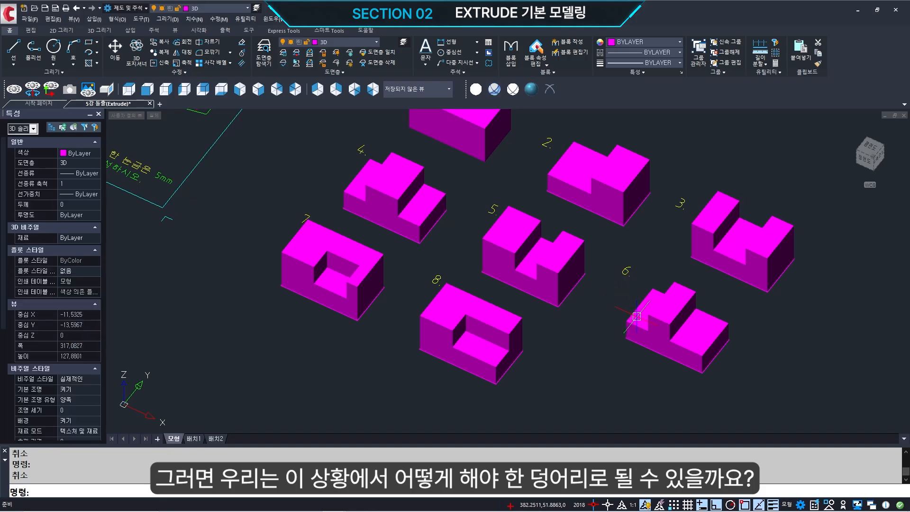
click(355, 255)
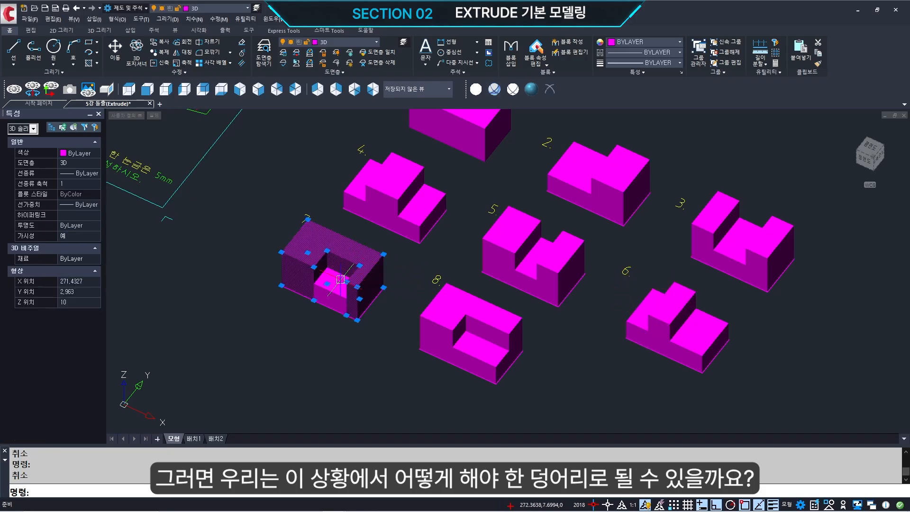
key(Escape)
click(466, 340)
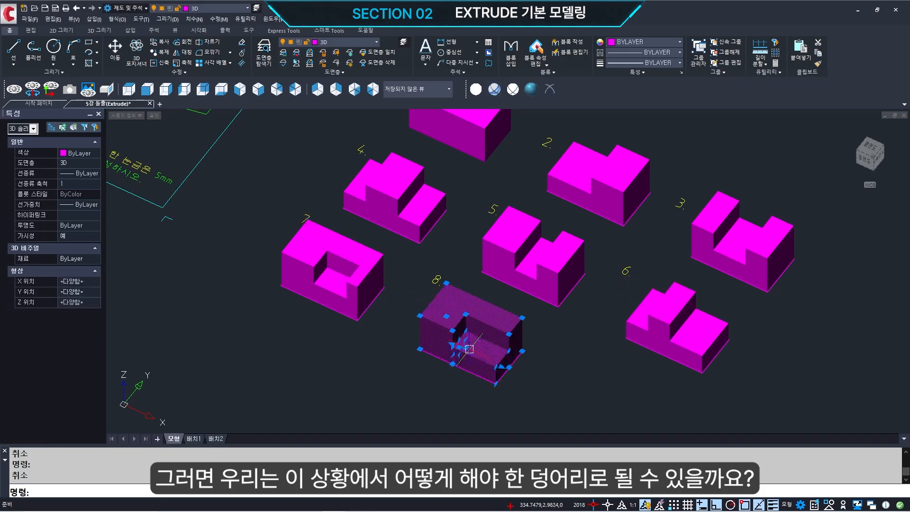
key(Escape)
Locate the union tool among the 3D drawing tools and display CADian's solid editing (솔리드 편집) toolbar
middle_drag(294, 366, 238, 417)
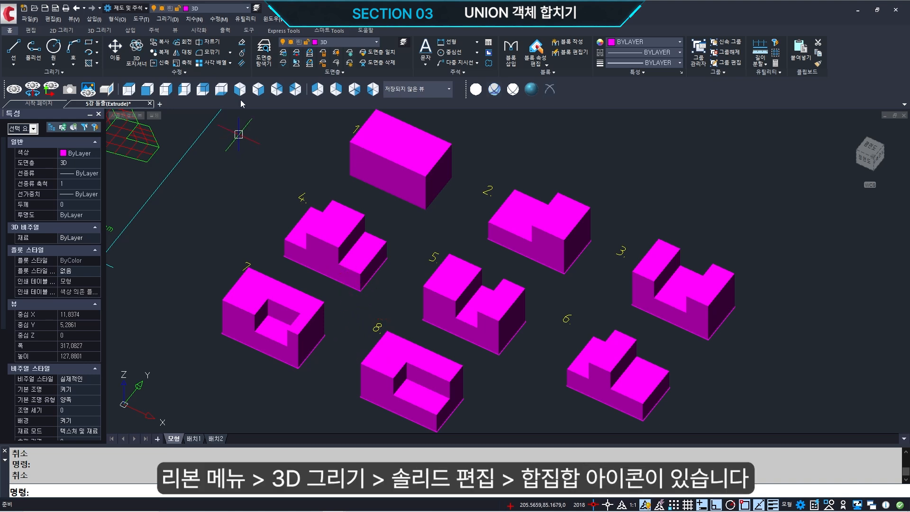
click(97, 30)
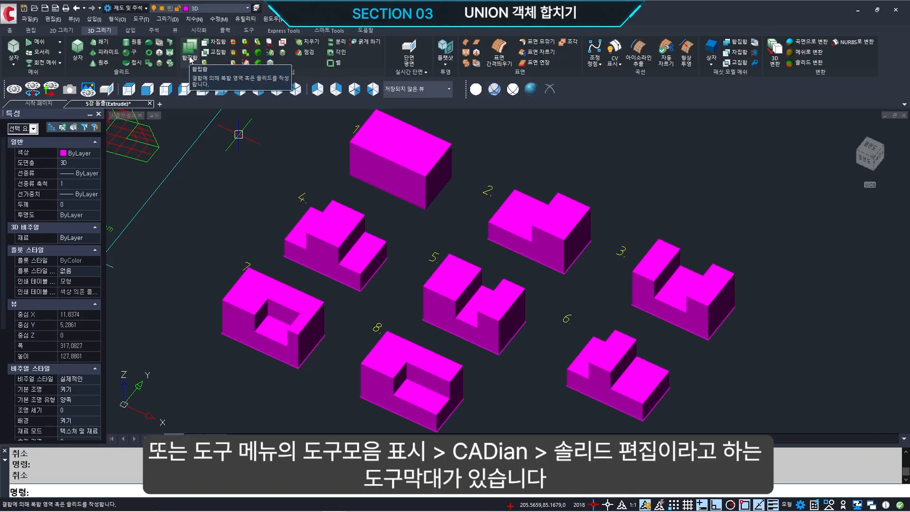
right_click(588, 92)
mouse_move(636, 166)
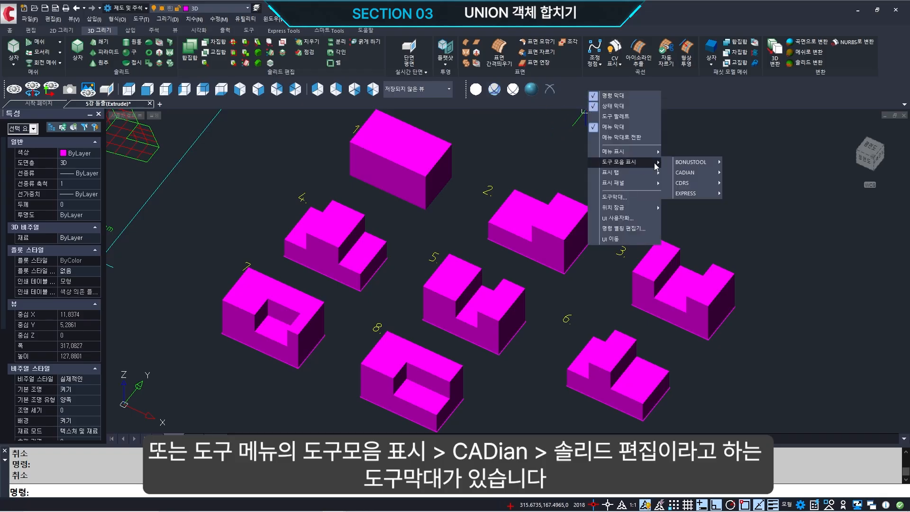
mouse_move(680, 175)
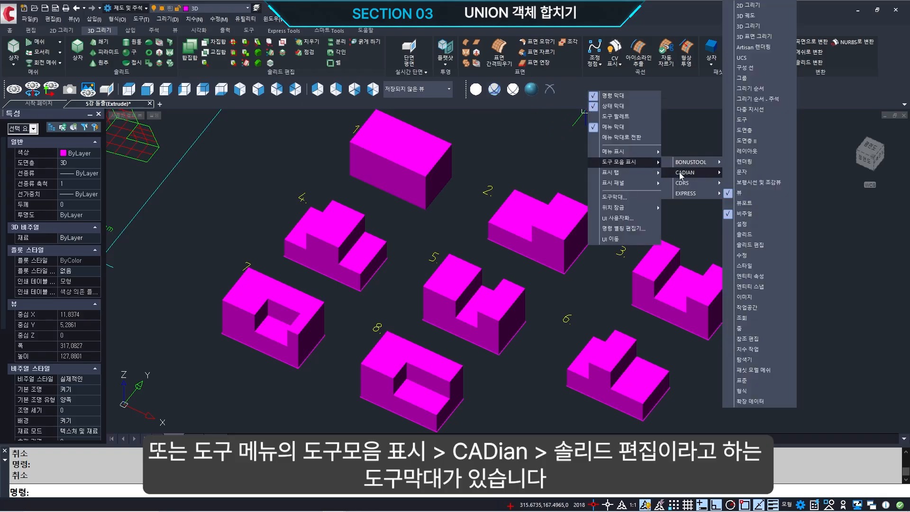
click(756, 245)
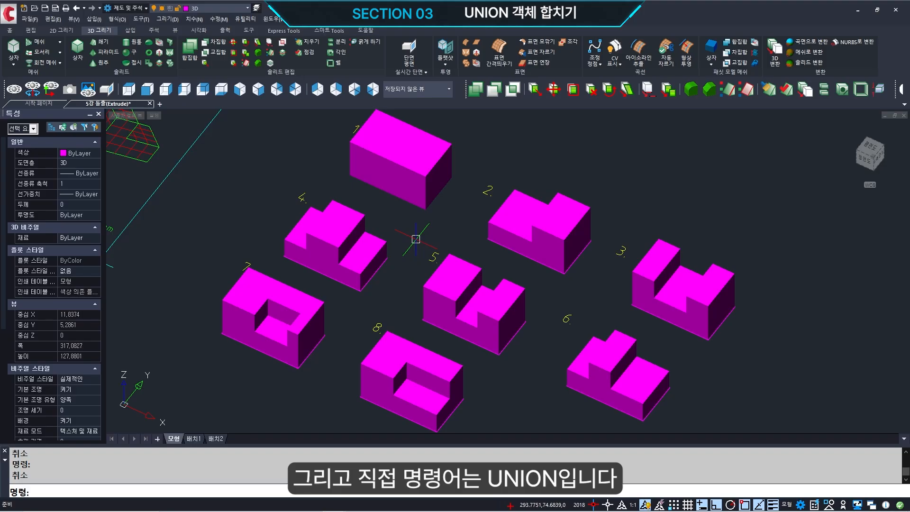
Combine all the solids of the eight shapes into one object with UNION (UNI)
text(UNION)
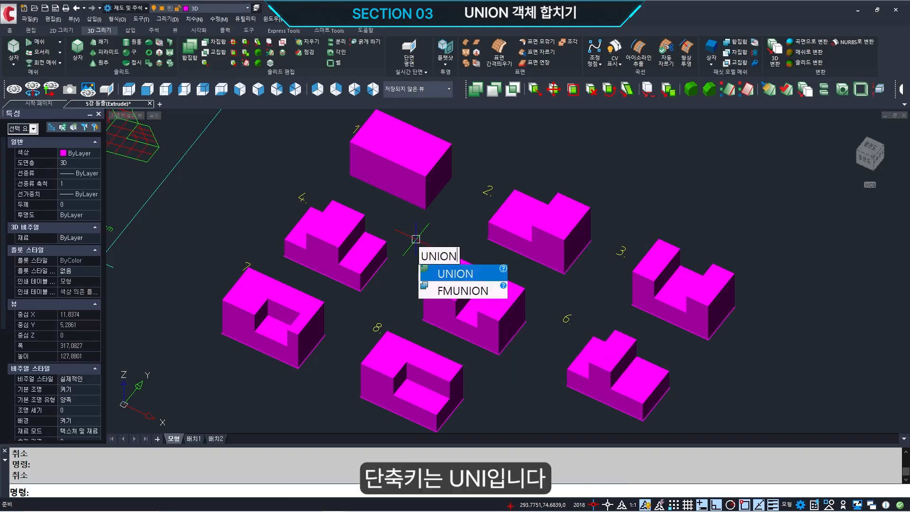
key(Escape)
text(UNI)
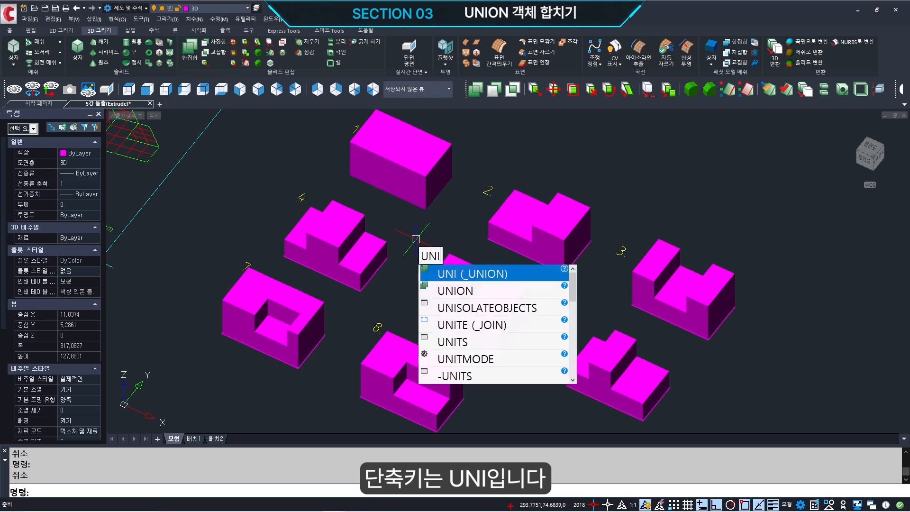
key(Return)
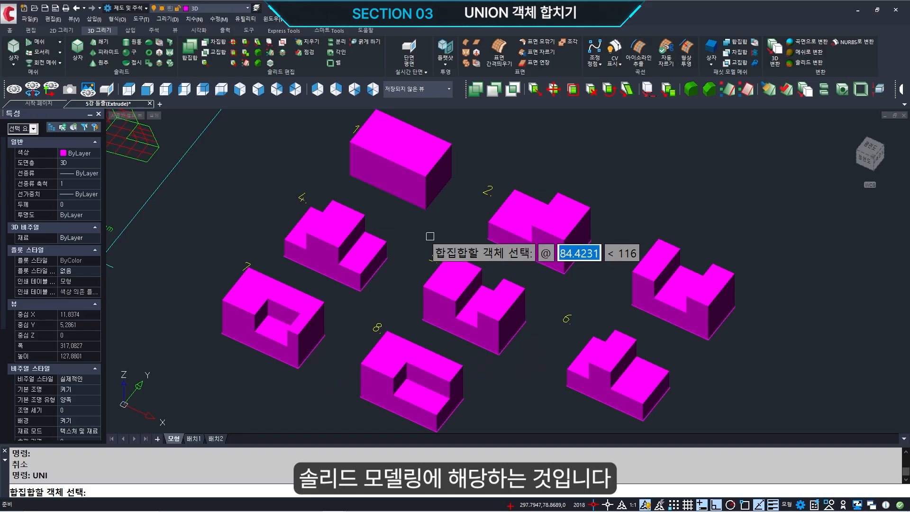
scroll(429, 236, down, 3)
drag(662, 134, 275, 377)
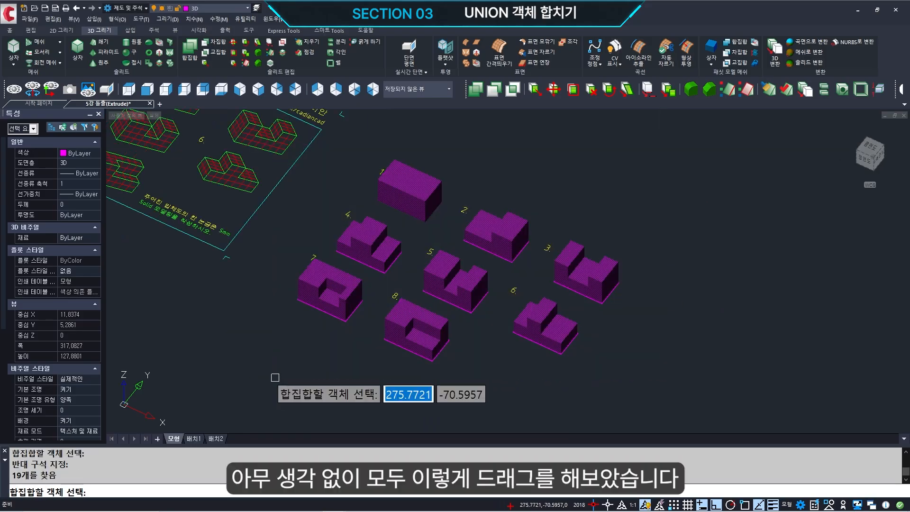
key(Return)
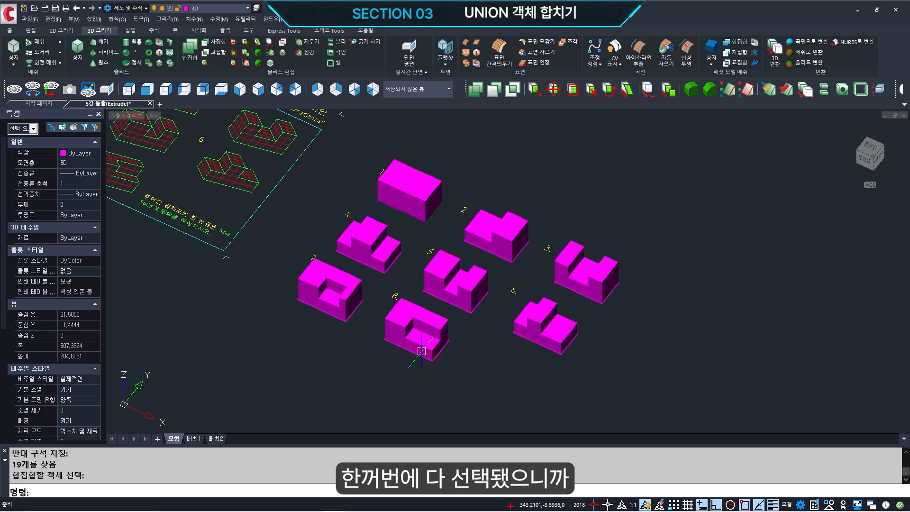
Select the unioned solid to check its extent, and try moving it by picking it at shape 6
click(493, 227)
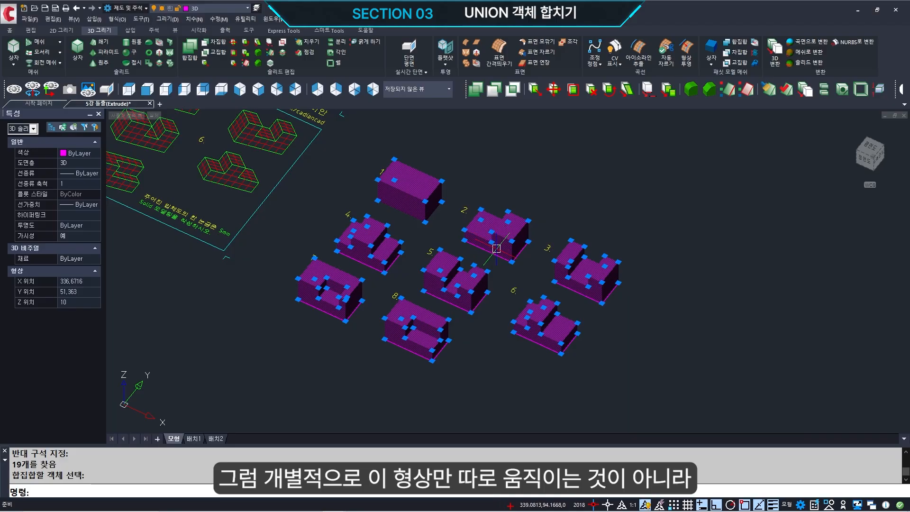
key(Escape)
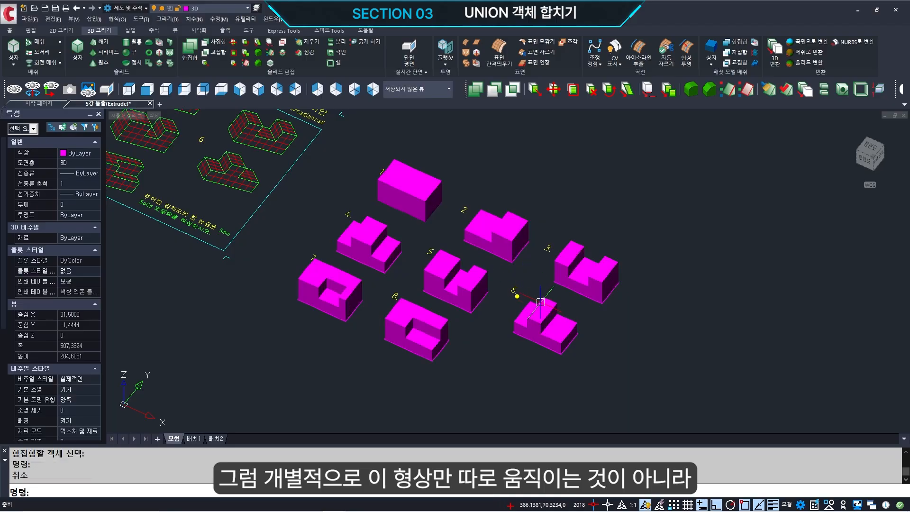
mouse_move(544, 363)
mouse_down()
mouse_move(525, 292)
mouse_move(589, 338)
mouse_move(533, 371)
mouse_up()
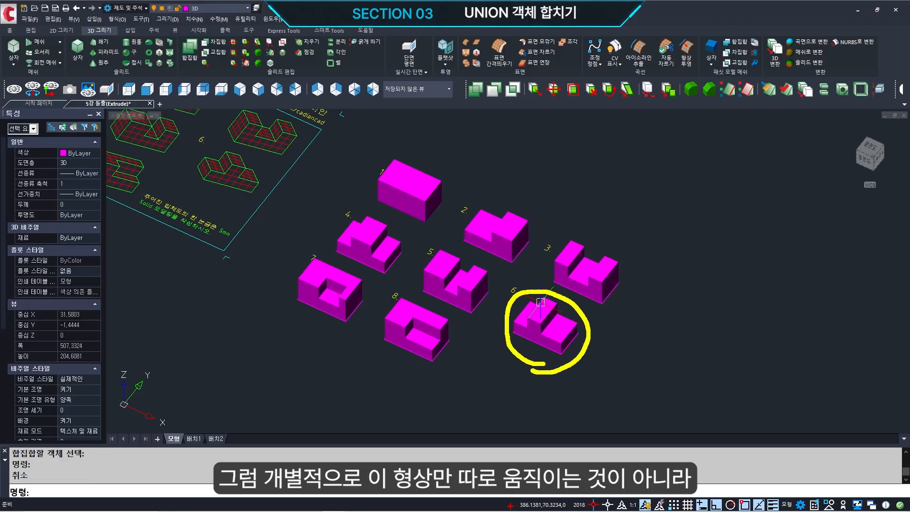
text(m)
key(Return)
click(539, 331)
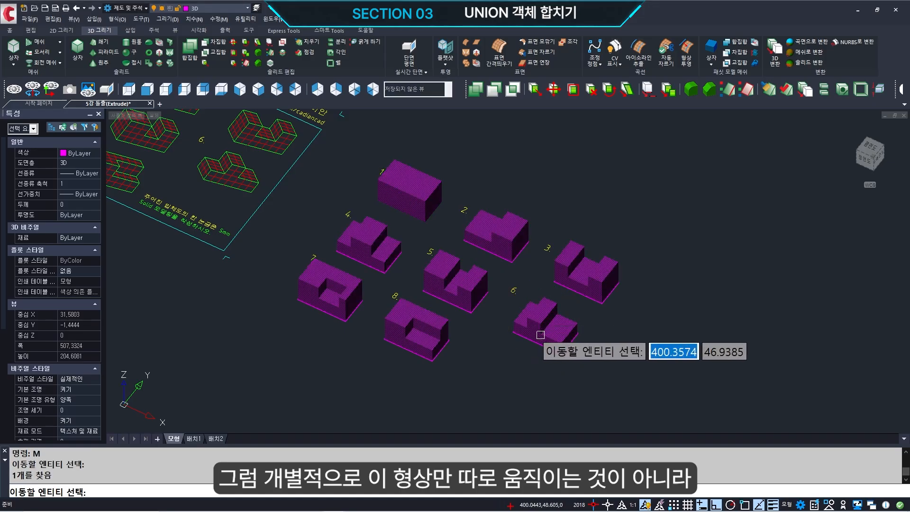
key(Return)
click(515, 340)
click(566, 398)
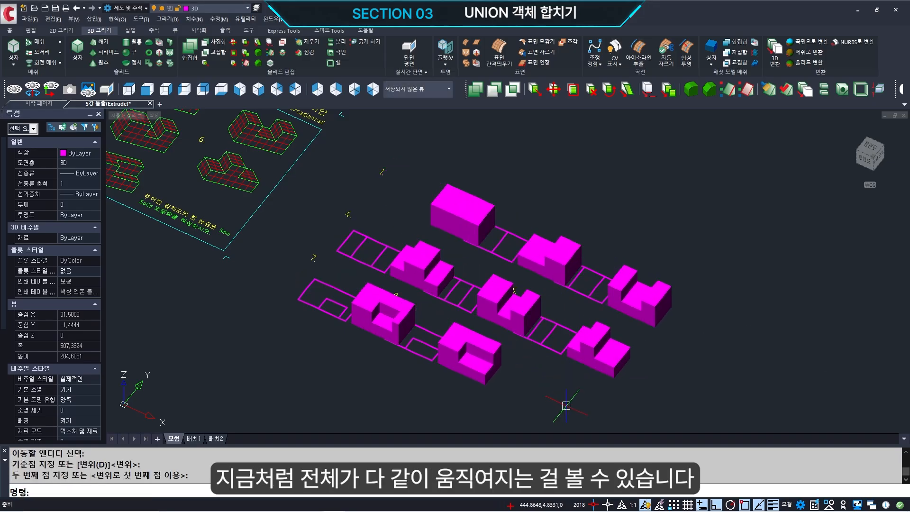
Undo the move and the union of all the solids
text(u)
key(Return)
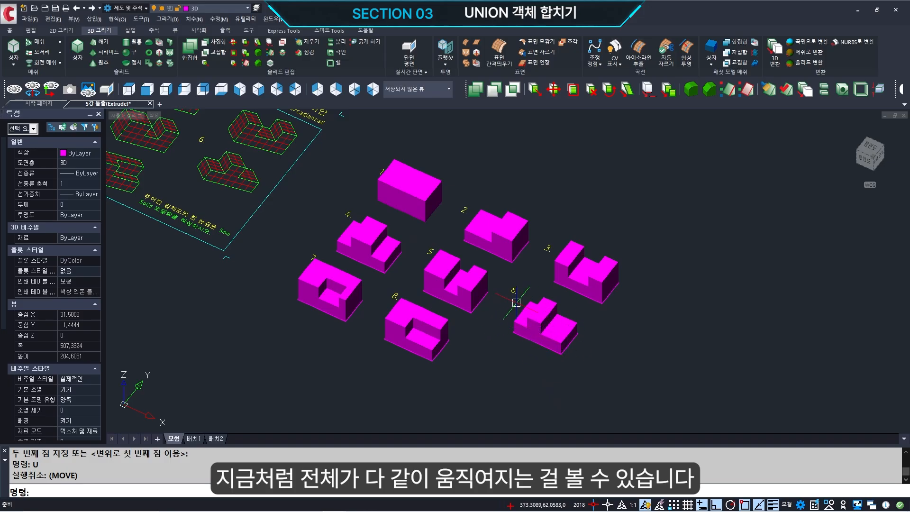
text(u)
key(Return)
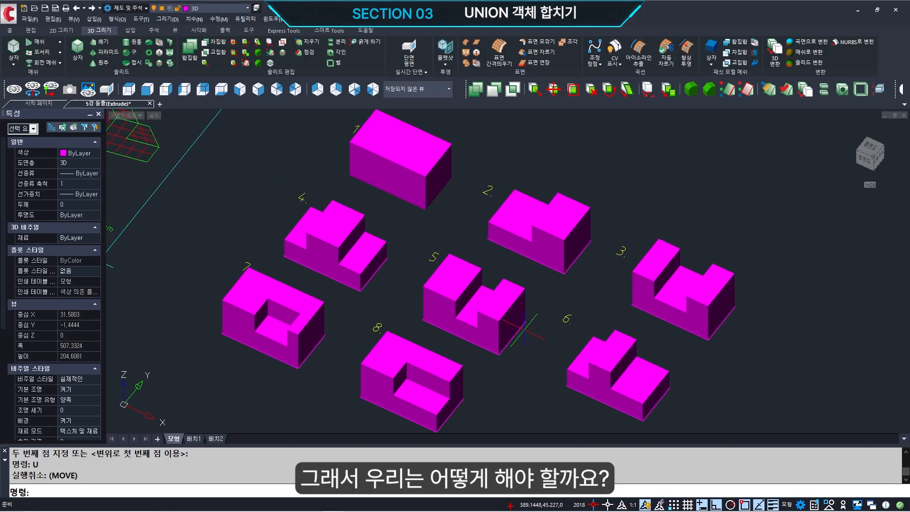
key(ctrl+z)
scroll(365, 266, down, 2)
key(Escape)
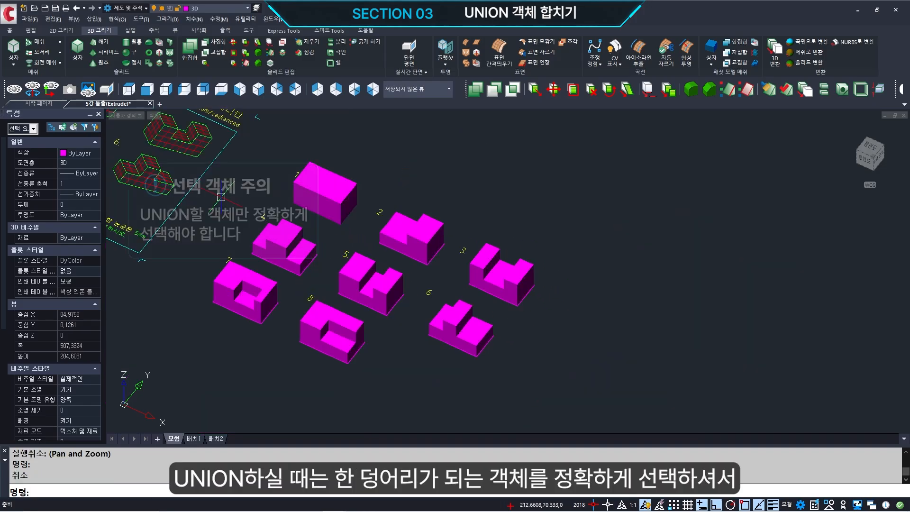
Union the pieces of shape 2 into one solid and the pieces of shape 3 into another
text(z)
key(Return)
click(199, 180)
click(568, 383)
text(uni)
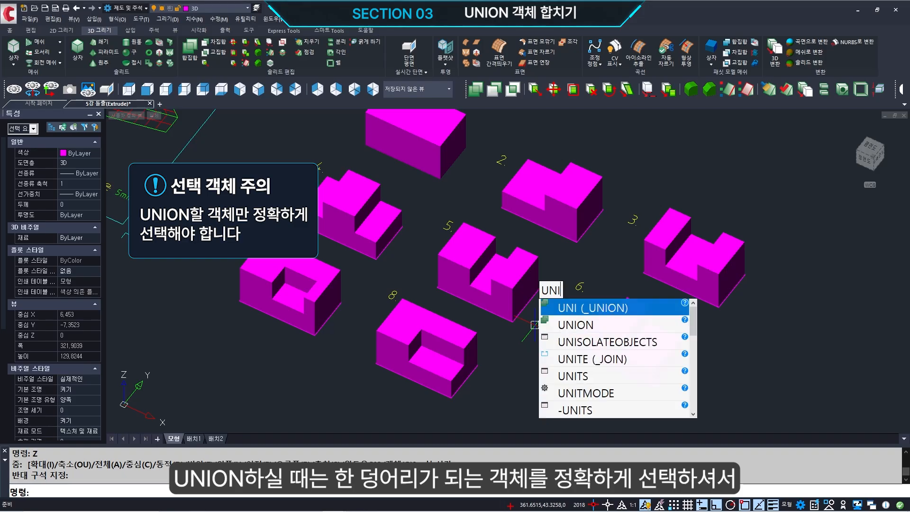
key(Return)
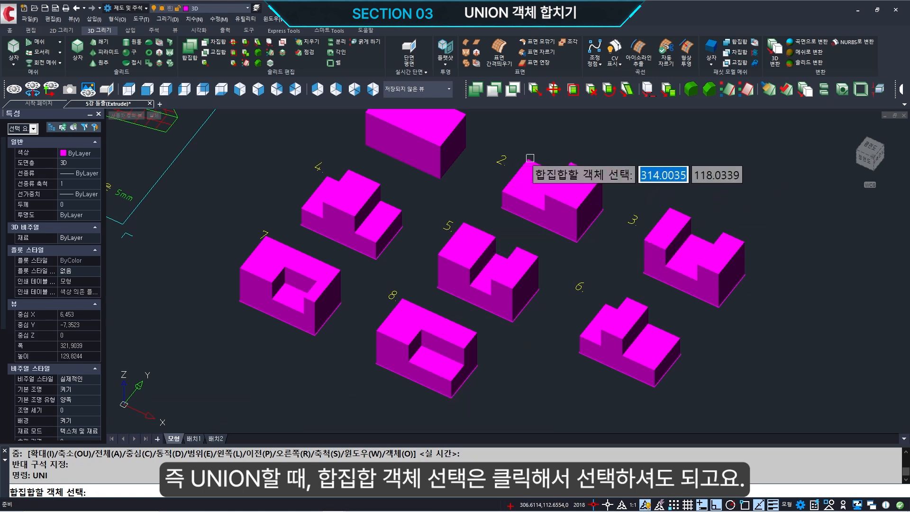
click(561, 165)
key(Return)
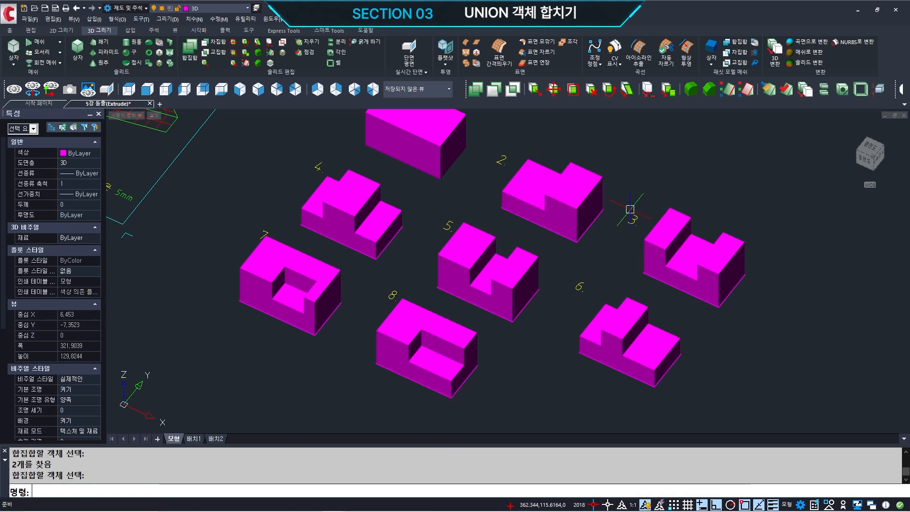
drag(757, 191, 658, 284)
key(Return)
Union the pieces of shape 4 into one solid and the pieces of shape 5 into another
drag(398, 178, 327, 223)
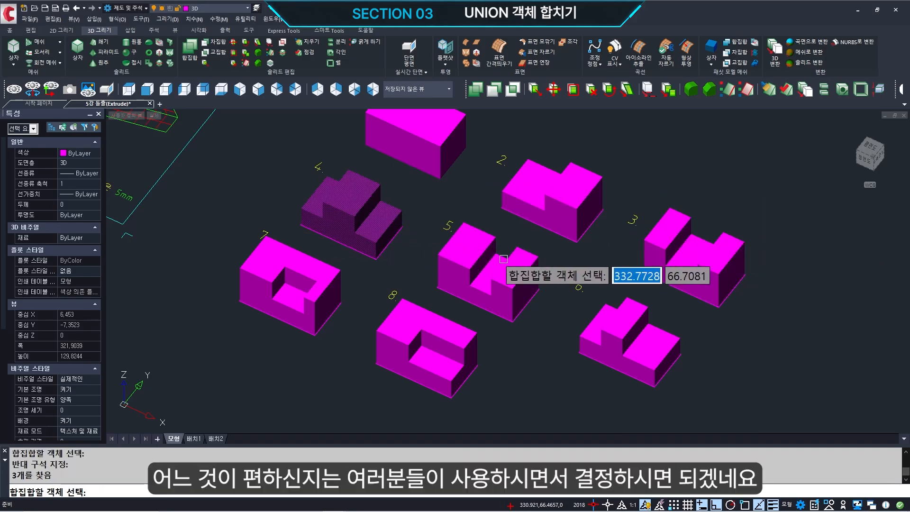
key(Return)
key(Return)
drag(535, 237, 472, 306)
key(Return)
Union the pieces of shapes 6, 8 and 7, each shape separately as its own solid
key(Return)
drag(663, 305, 600, 361)
key(Return)
key(Return)
drag(457, 307, 359, 359)
key(Return)
key(Return)
drag(351, 269, 252, 300)
key(Return)
Select each of the eight shapes in turn to check that every one is a single solid, and clear the selection
middle_drag(363, 318, 321, 360)
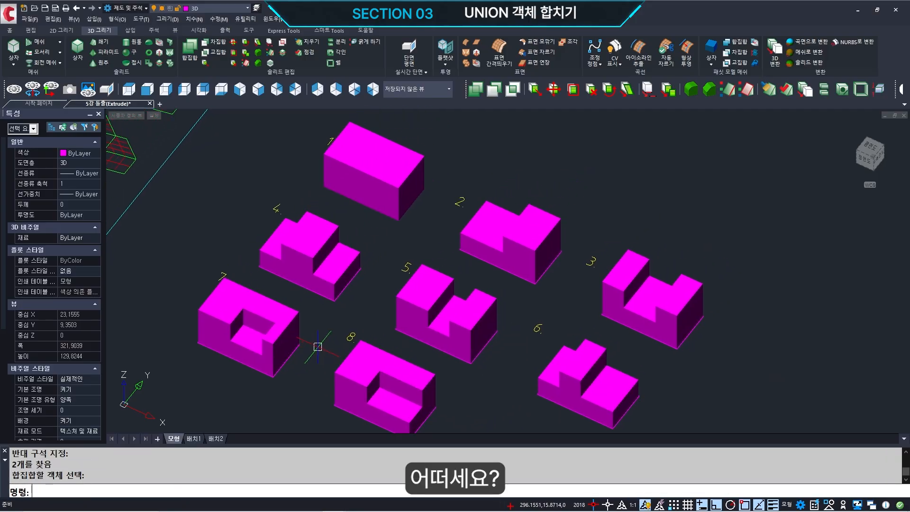
click(377, 169)
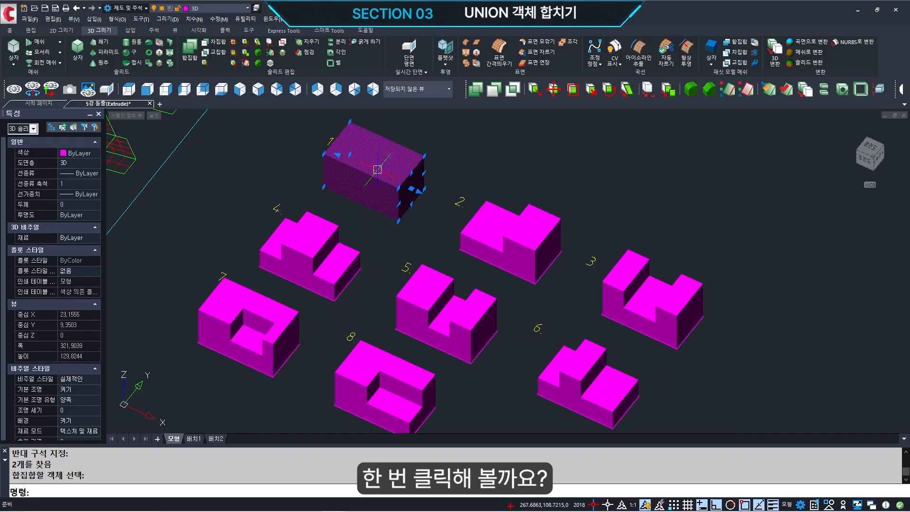
click(517, 217)
click(627, 282)
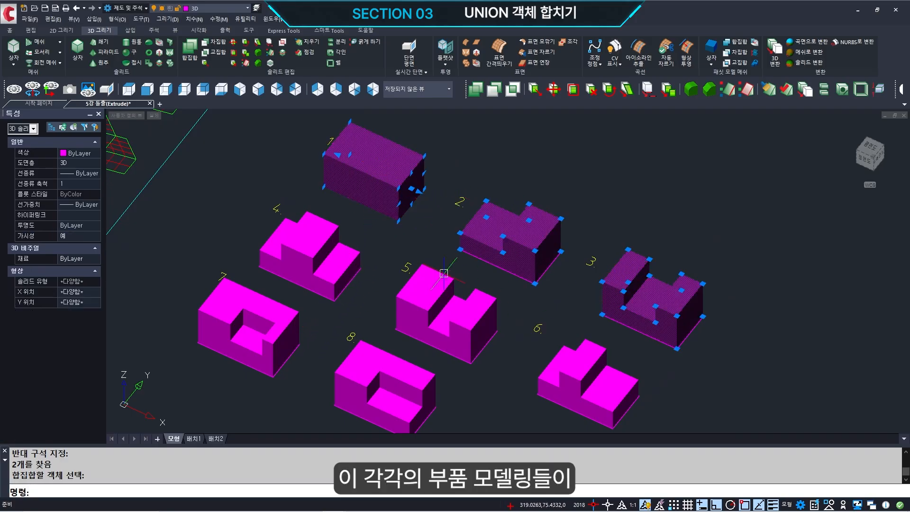
click(316, 242)
click(417, 286)
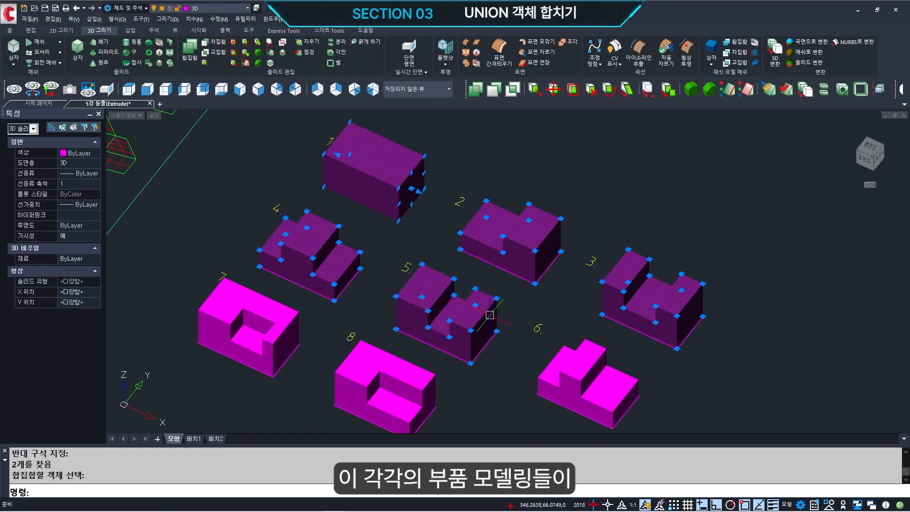
click(585, 377)
click(344, 359)
click(268, 327)
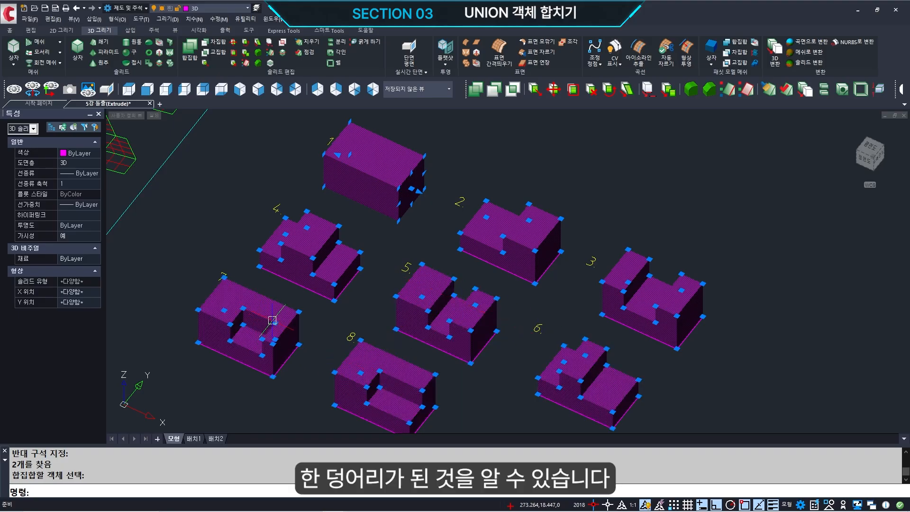
key(Escape)
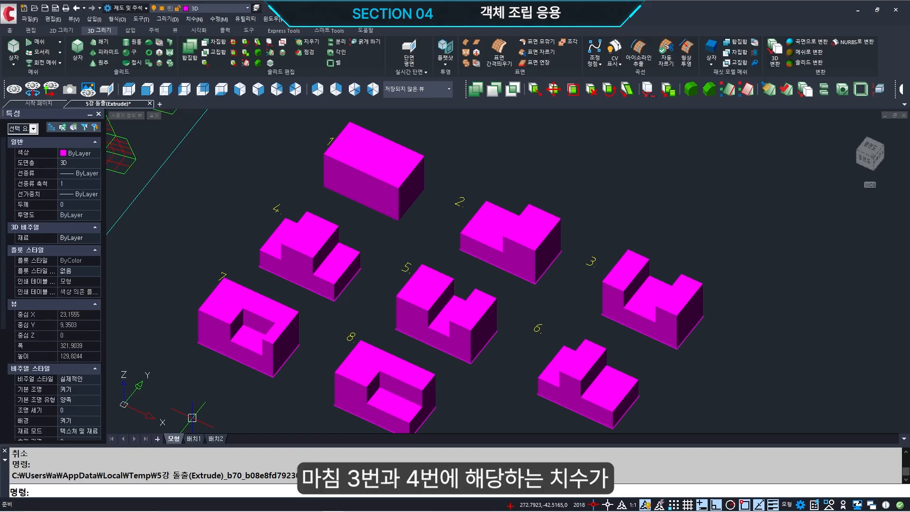
Select shapes 3 and 4 and compare their overall dimensions, end-step widths, shape 4's projection height and shape 3's recess depth
click(630, 266)
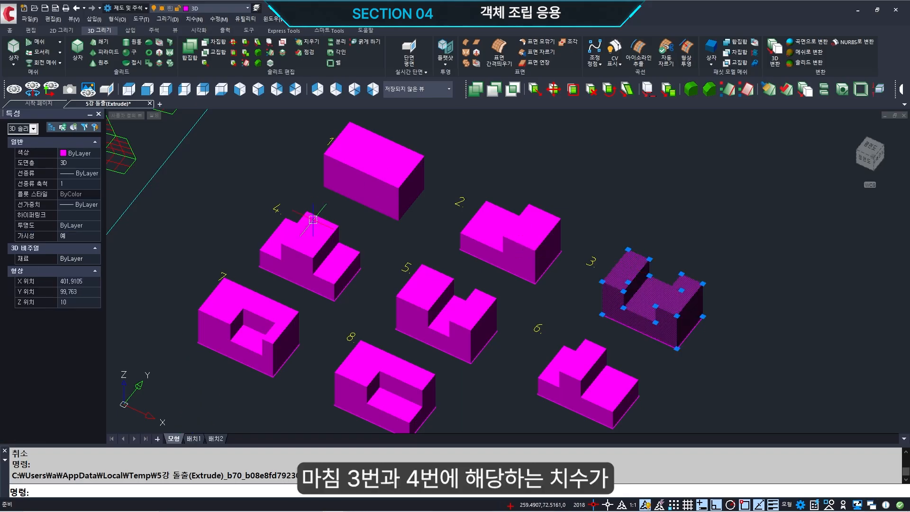
click(306, 235)
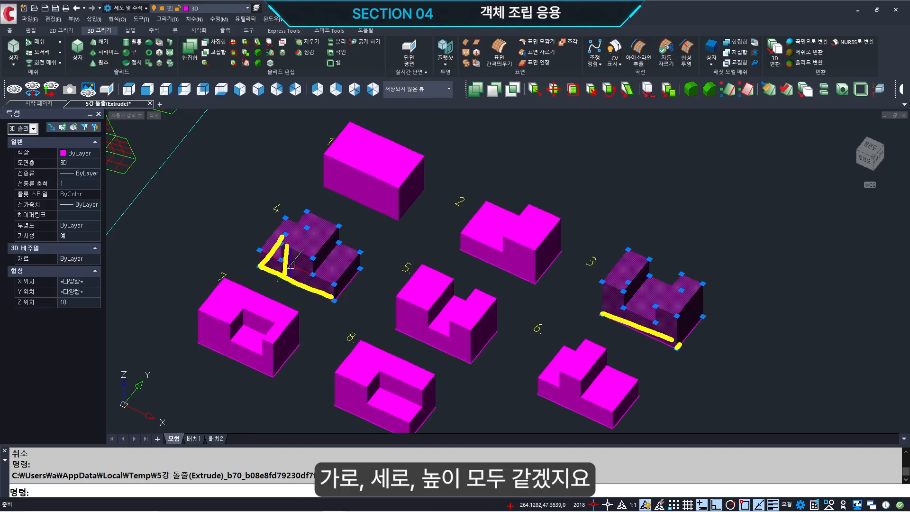
mouse_move(678, 346)
mouse_down()
mouse_move(699, 318)
mouse_move(678, 312)
mouse_up()
key(Escape)
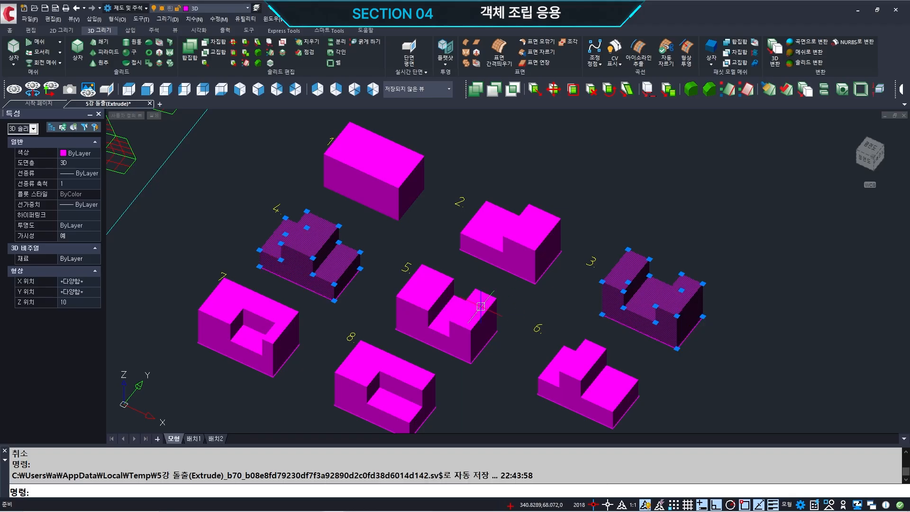
drag(260, 250, 335, 281)
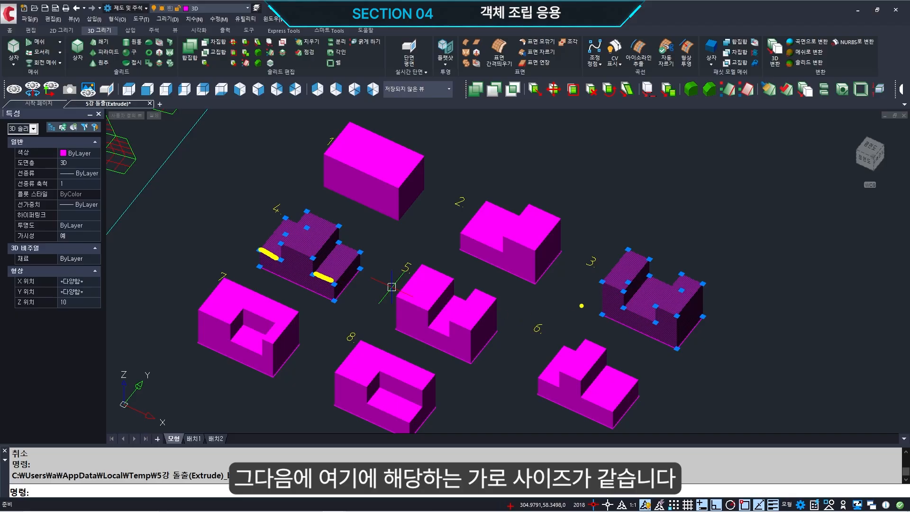
drag(602, 282, 683, 318)
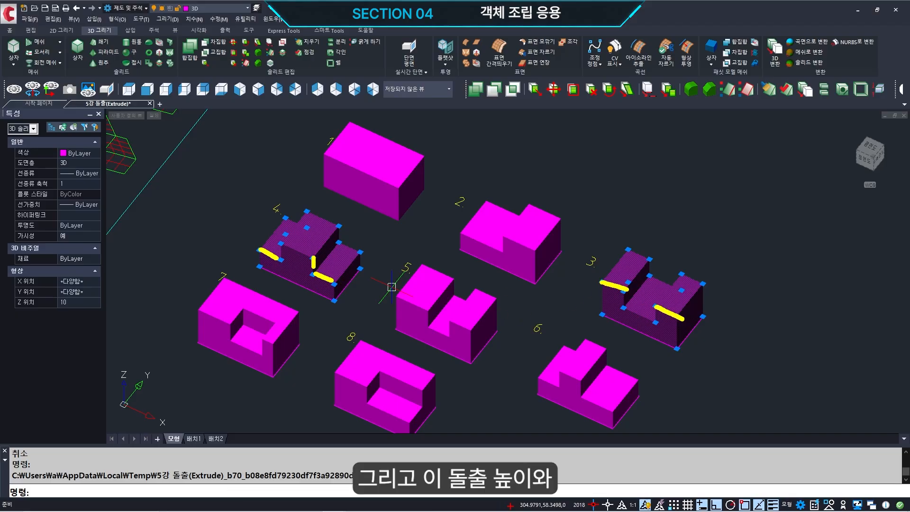
drag(626, 288, 624, 308)
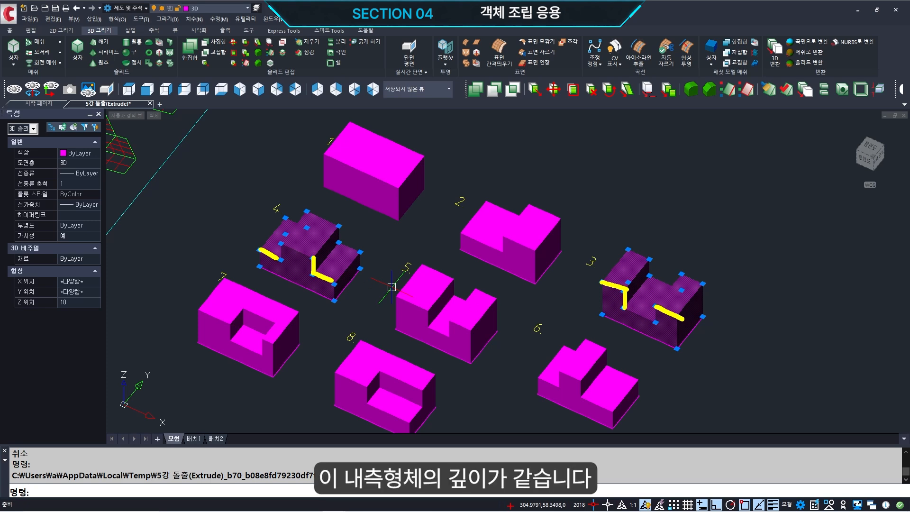
key(Escape)
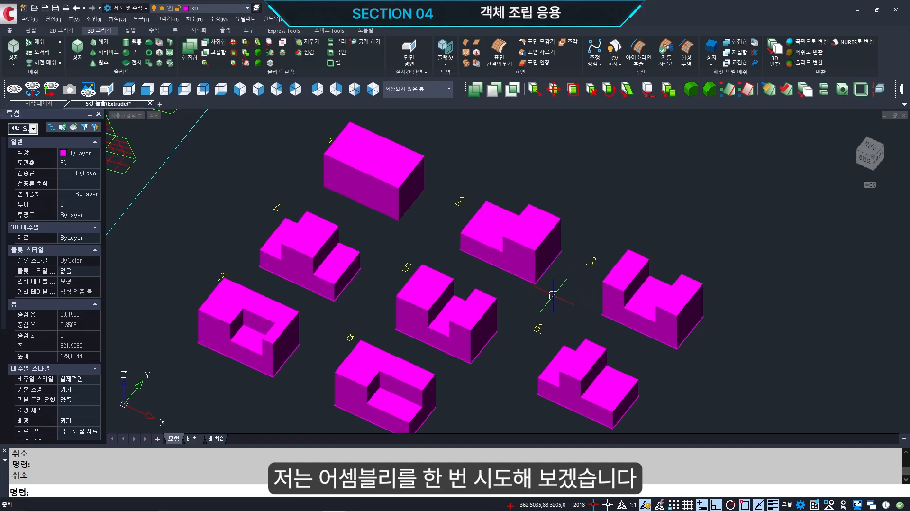
Copy shapes 3 and 4 together to the empty space beyond shape 6
scroll(554, 295, down, 2)
text(co)
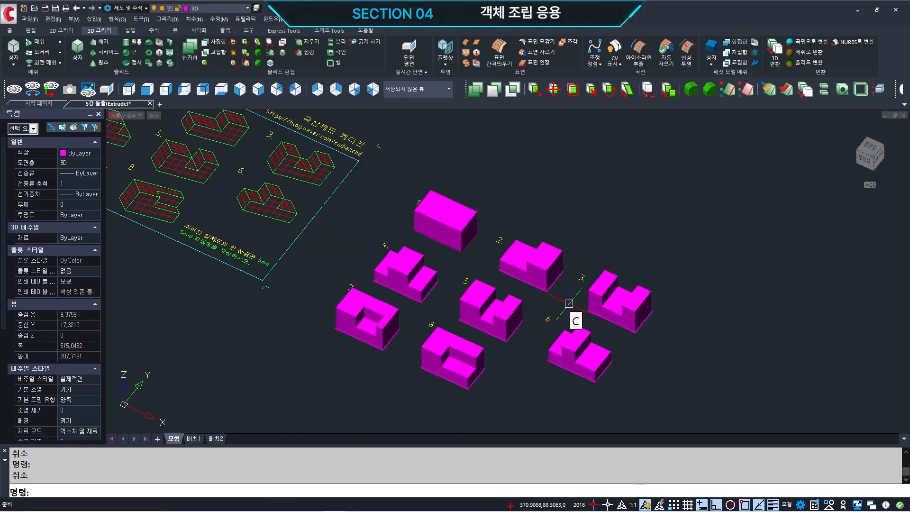
key(Return)
click(590, 292)
click(396, 277)
key(Return)
click(458, 260)
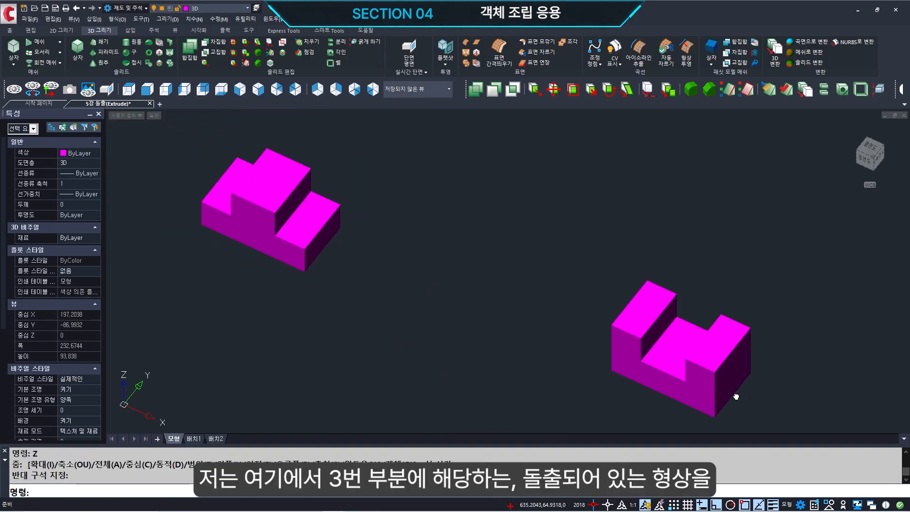
Move the copied shape 3 closer to the copied shape 4
text(m)
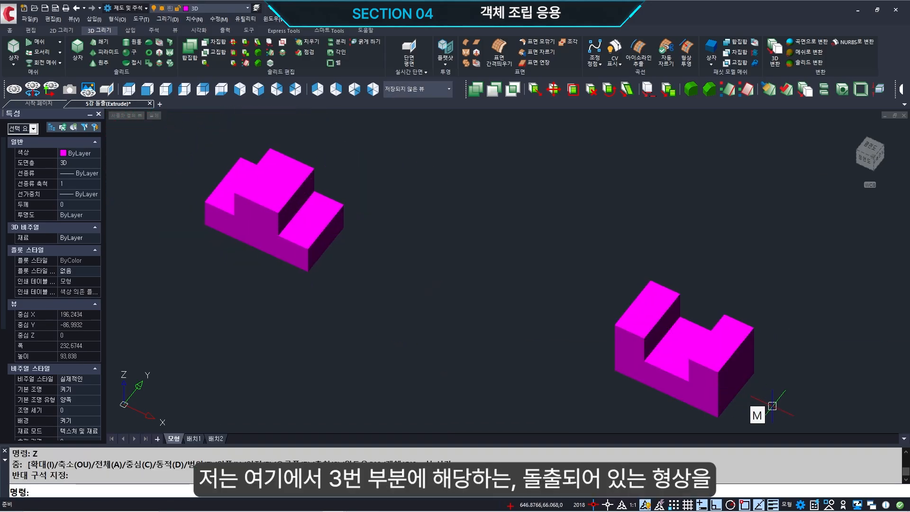
key(Return)
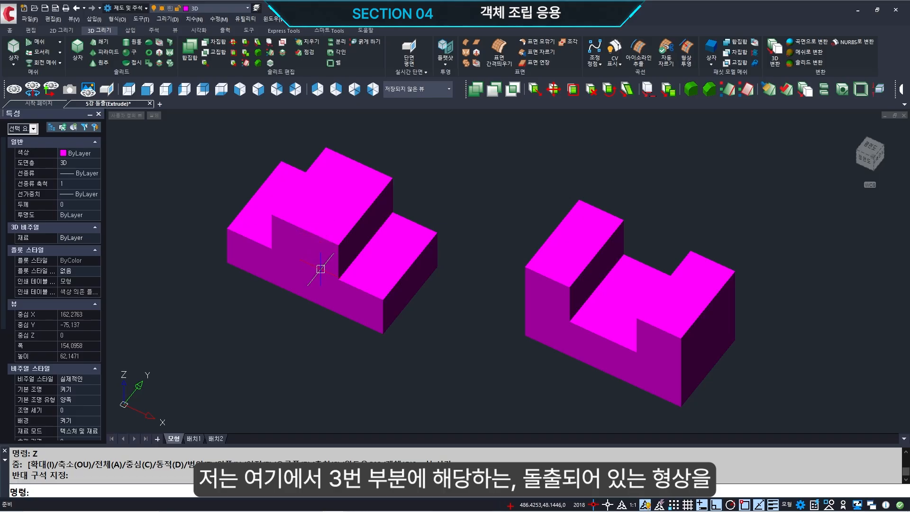
scroll(324, 270, down, 3)
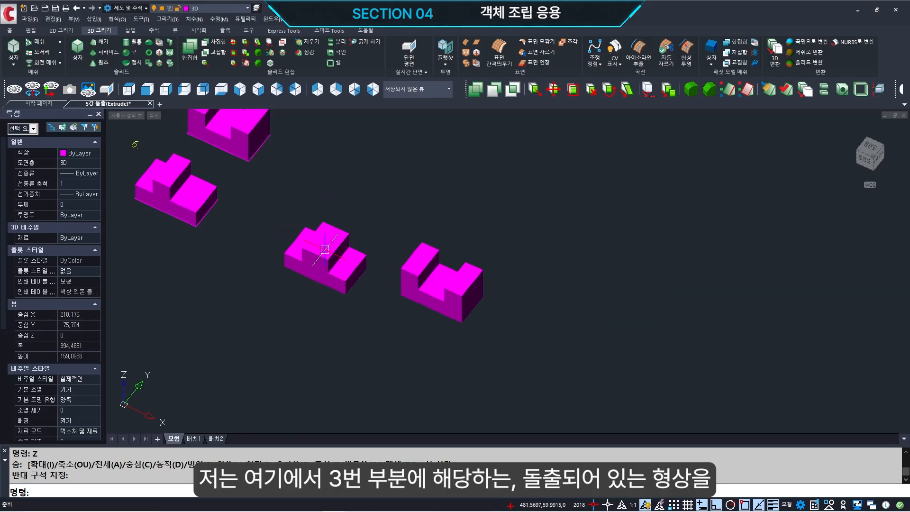
Select the copied shape 4 and examine how its projection would fit into the recess of the copied shape 3
click(325, 249)
scroll(344, 235, up, 4)
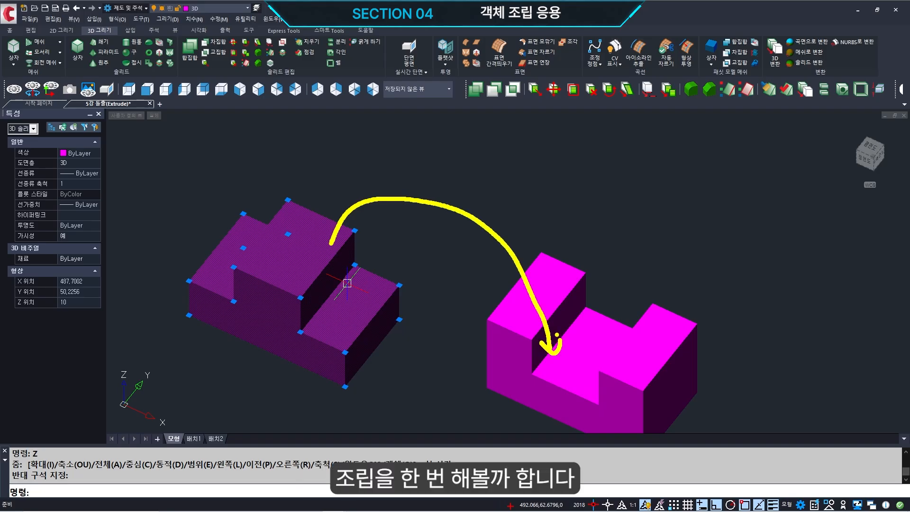
key(Escape)
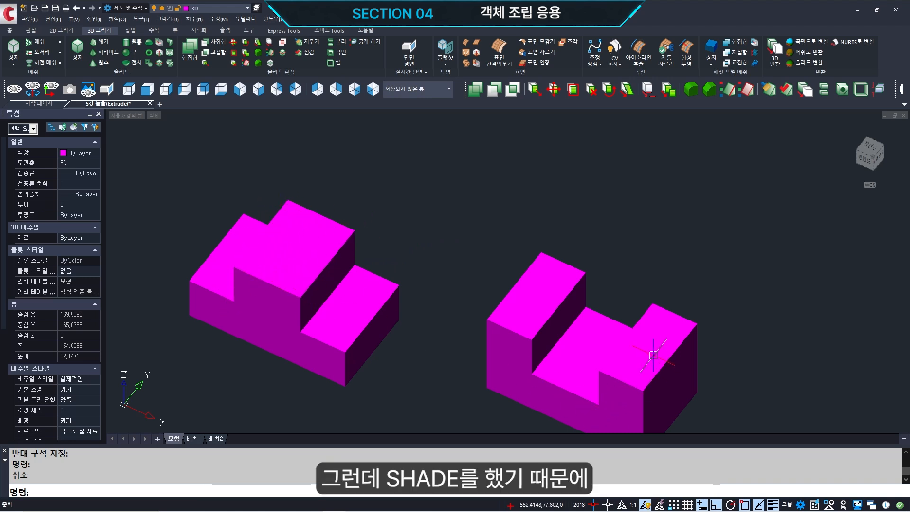
Orbit around the copied shape 3 to inspect the hidden inner edge of its recess, and undo the orbit
middle_drag(589, 354, 581, 305)
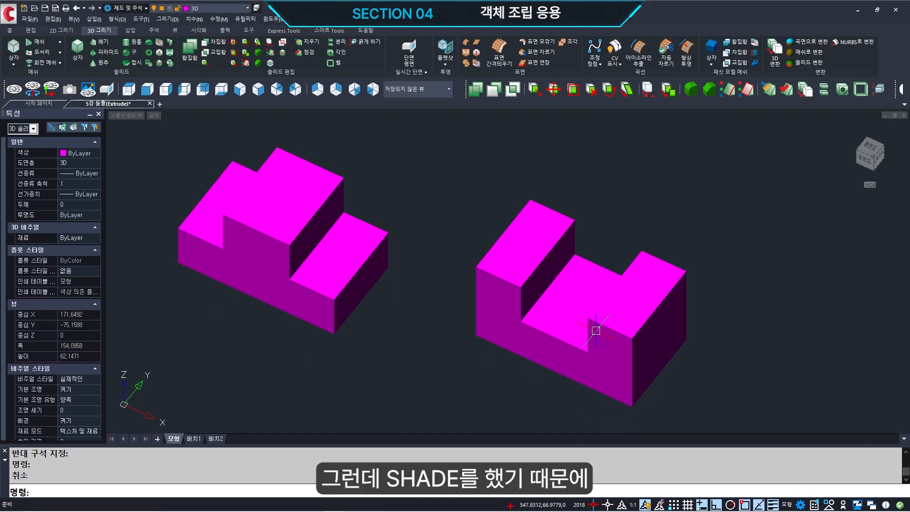
click(587, 355)
middle_drag(587, 355, 648, 352)
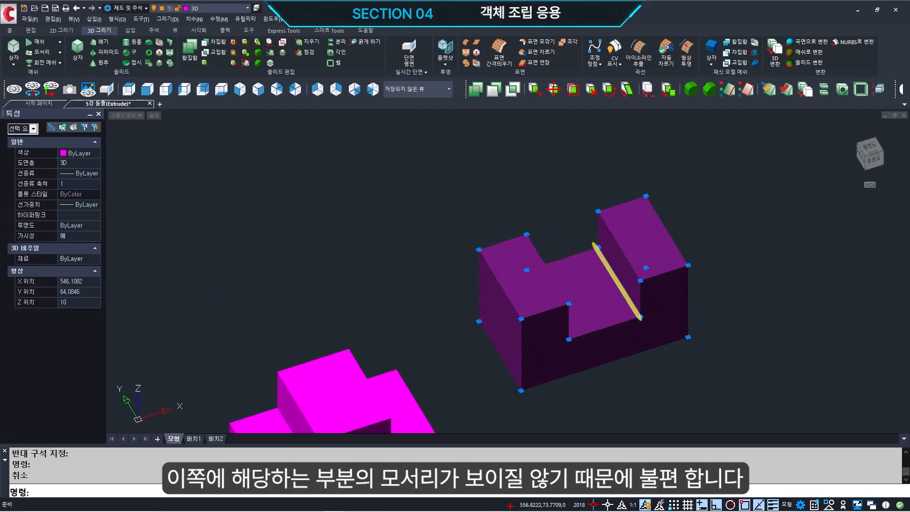
text(U)
key(Return)
key(ctrl+z)
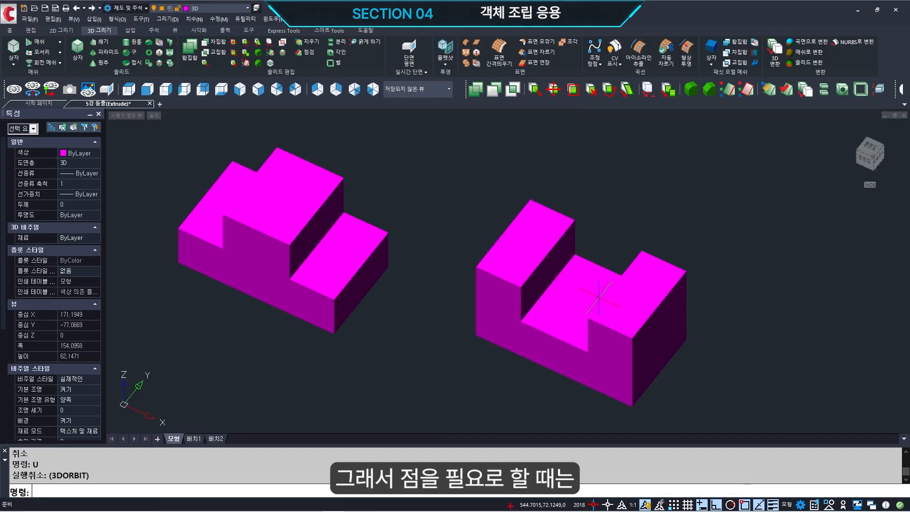
key(Escape)
key(Escape)
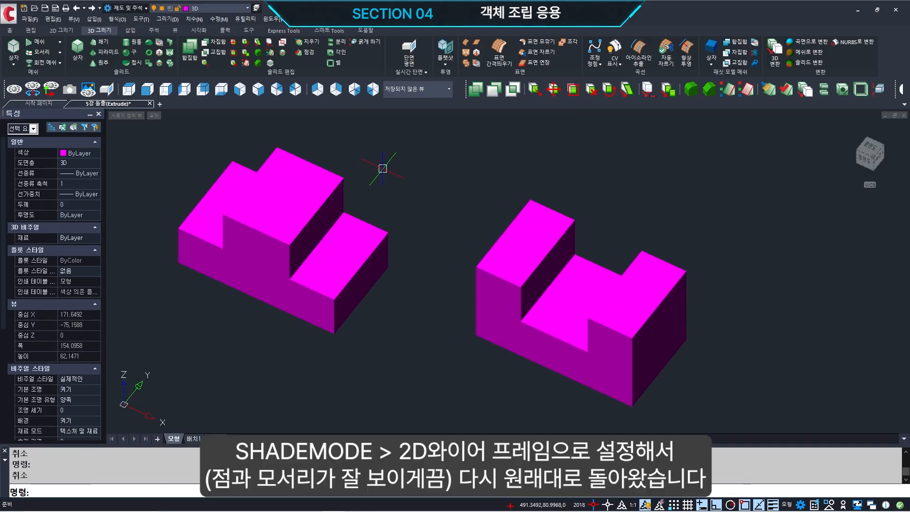
Set the visual style to 2D wireframe (2D 와이어프레임) with SHADEMODE
text(SHADEMODE)
key(Return)
text(2D)
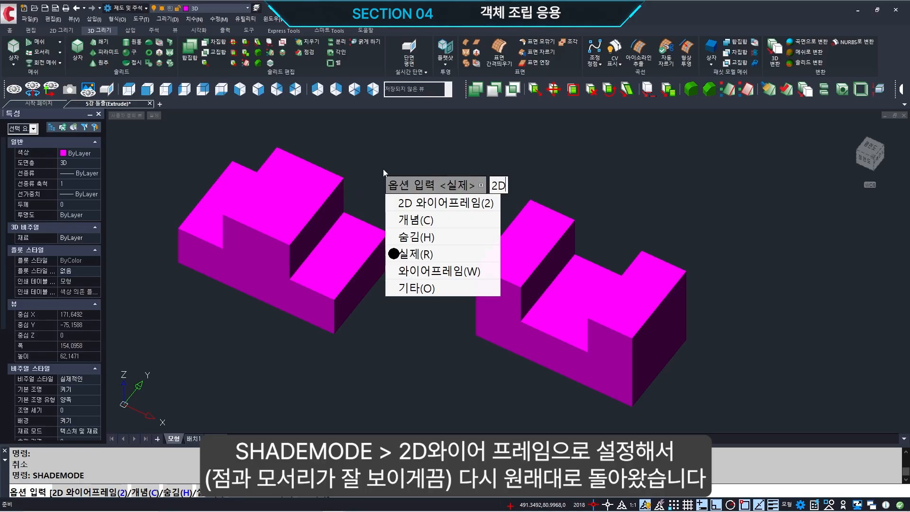
key(Return)
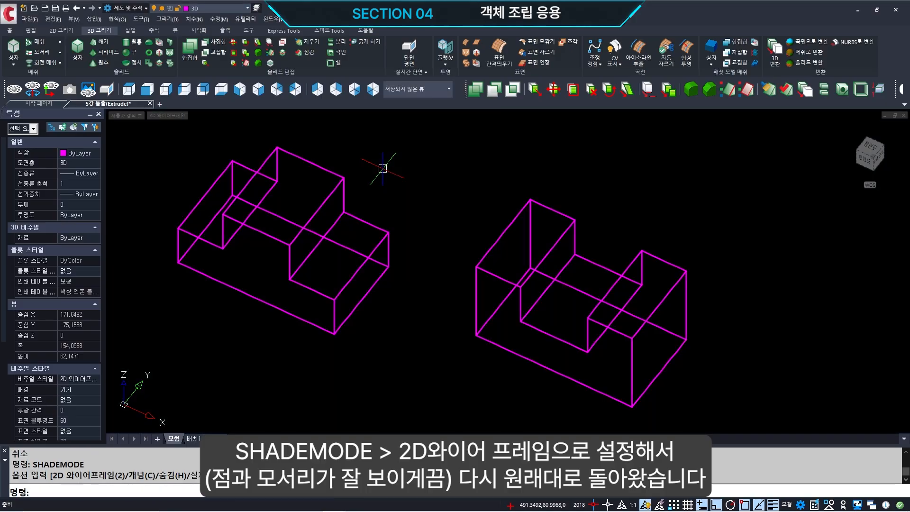
Change the colour of the copied shape 4 to green (초록색) and clear the selection
click(385, 223)
click(298, 189)
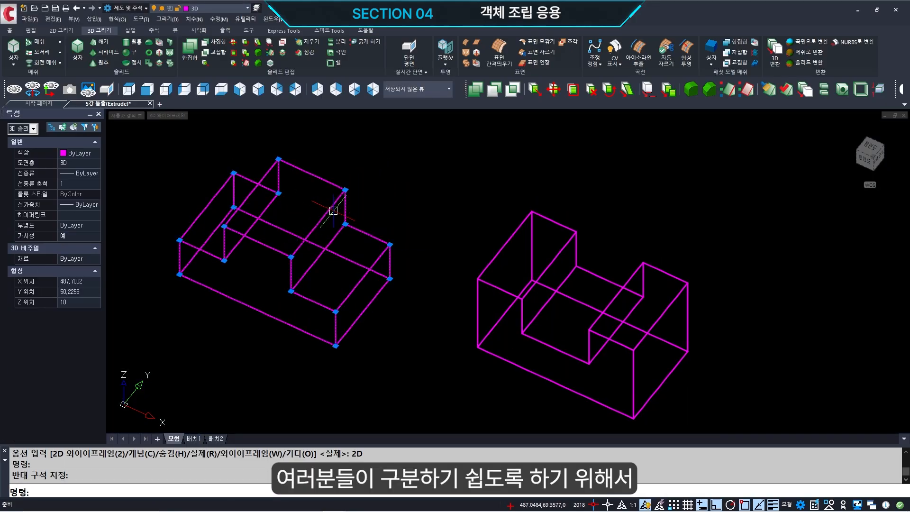
click(9, 30)
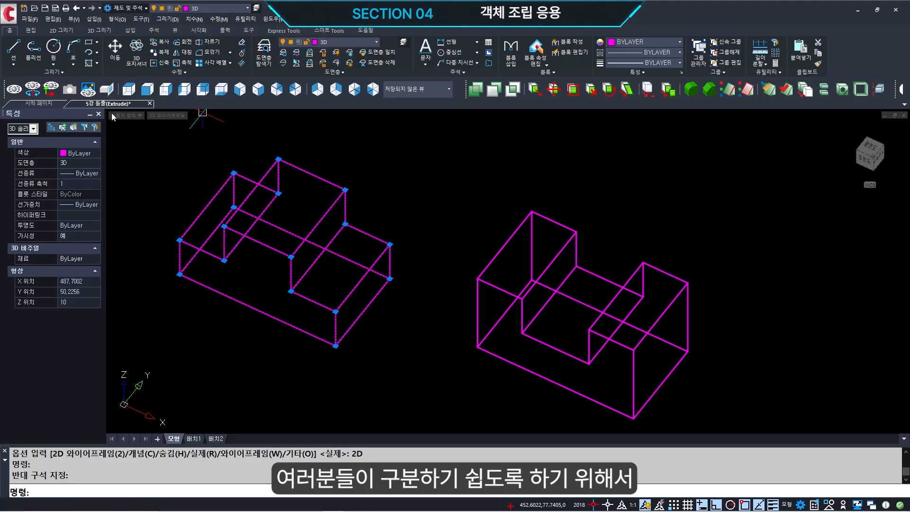
click(644, 41)
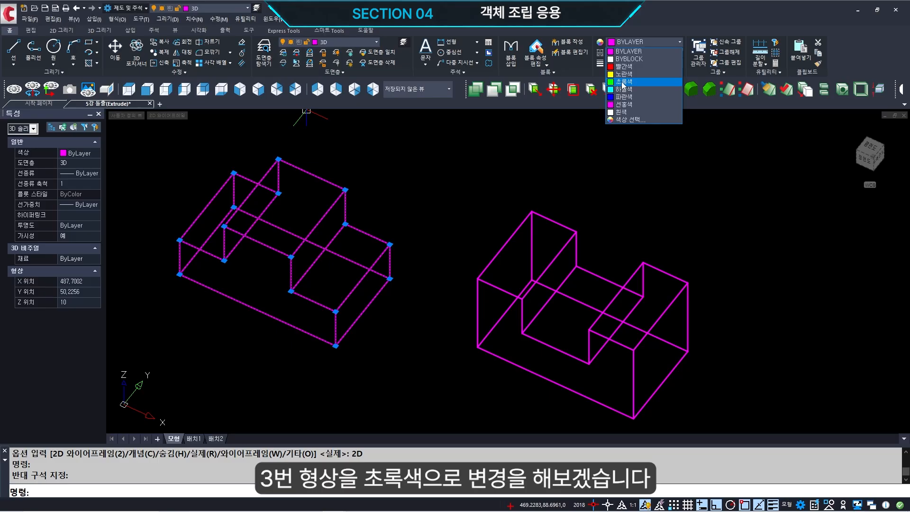
click(623, 83)
key(Escape)
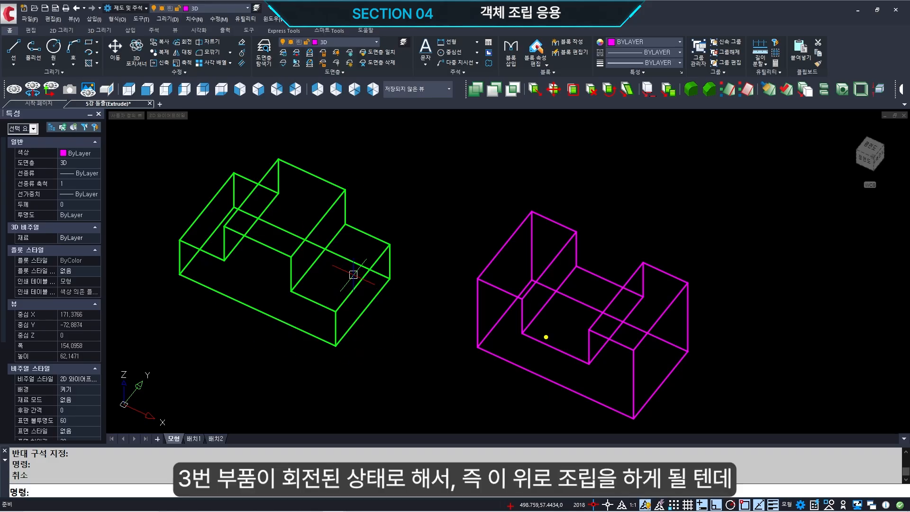
drag(602, 227, 597, 286)
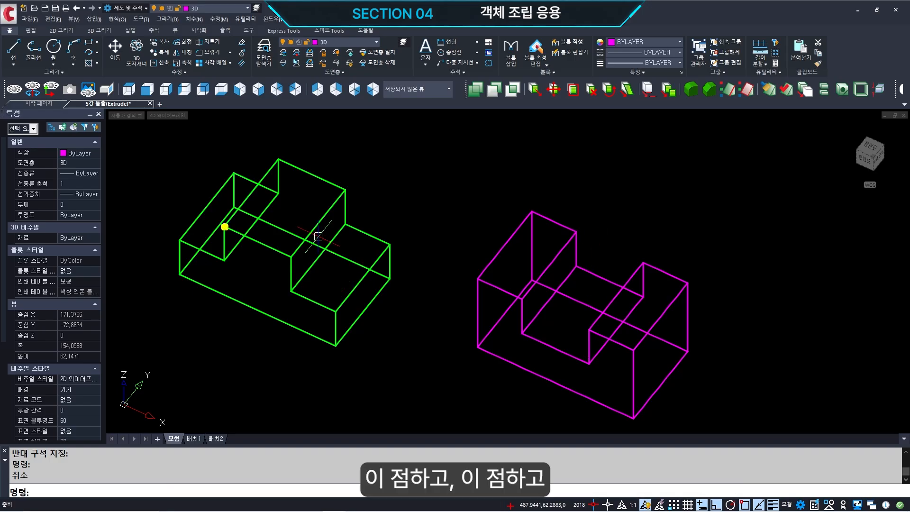
click(591, 363)
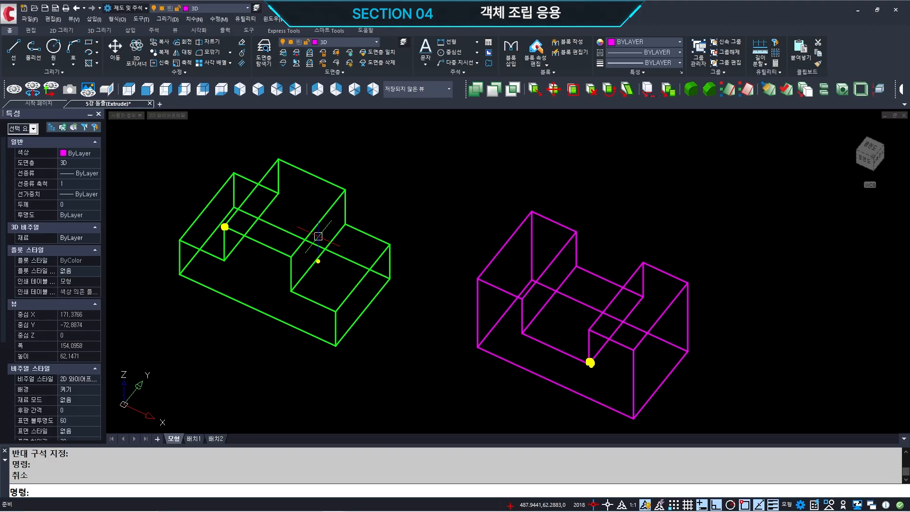
click(292, 258)
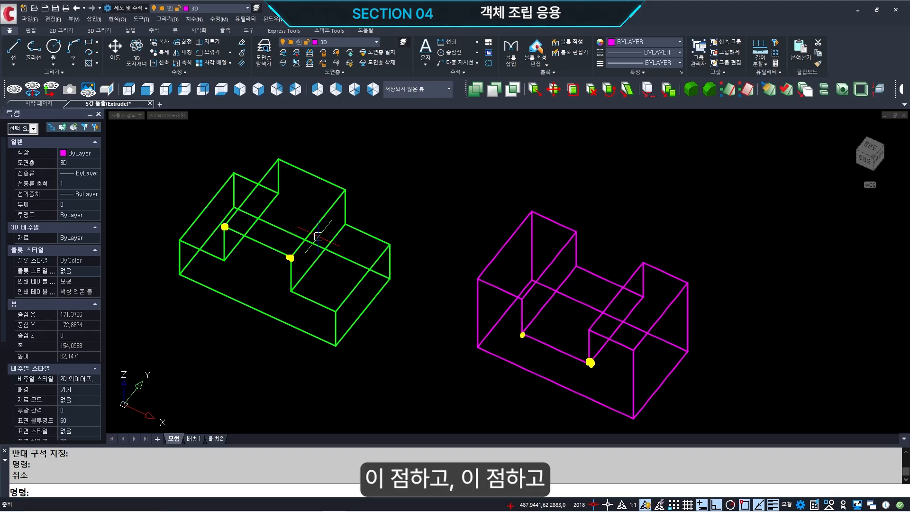
click(280, 160)
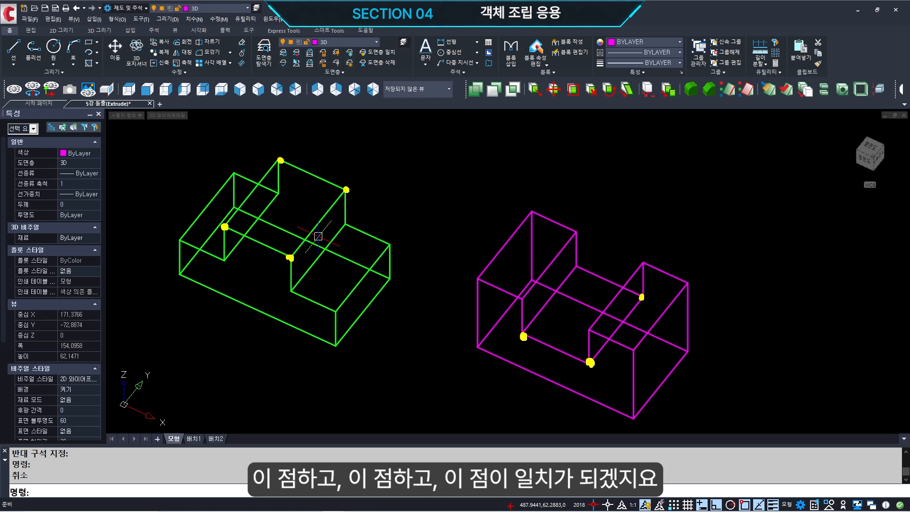
click(576, 267)
key(Escape)
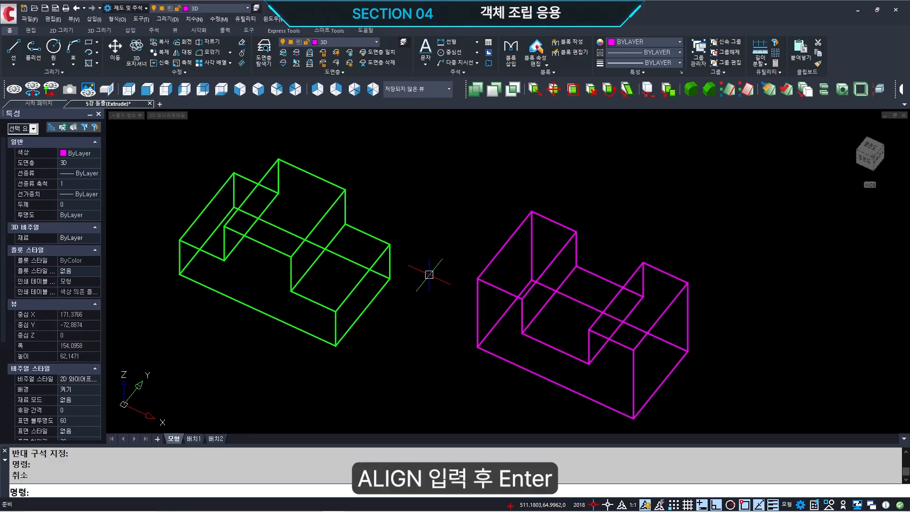
Align green shape 4 with shape 3, mapping the projection's front-left, front-right and back-left top corners to the recess floor's front-right, front-left and back-right corners
text(ALIGN)
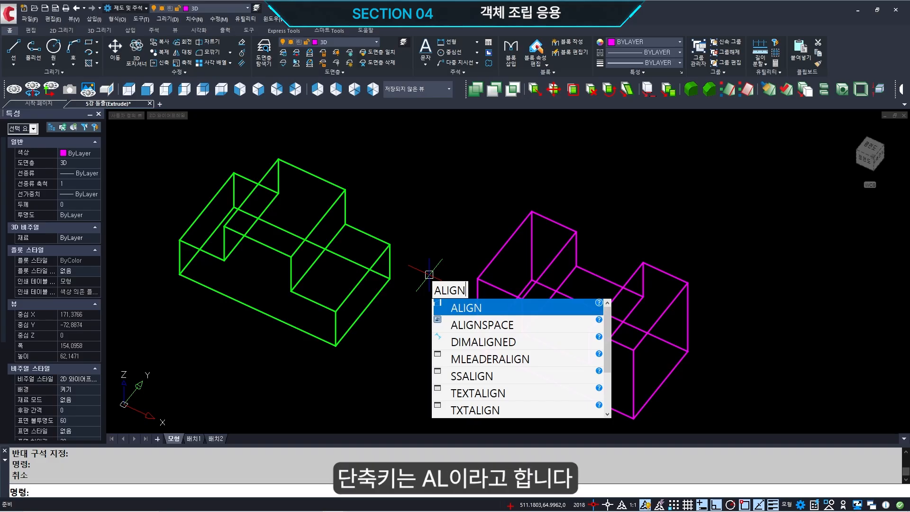
key(BackSpace)
key(BackSpace)
key(BackSpace)
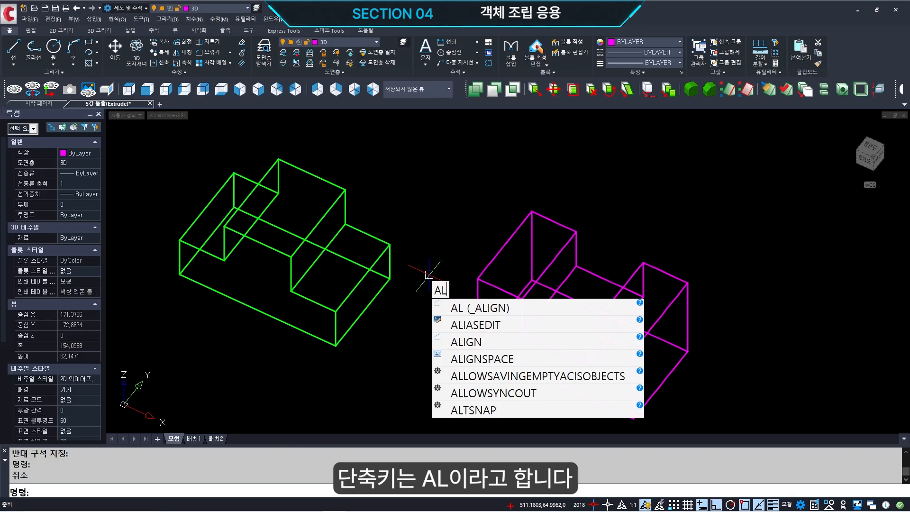
key(Return)
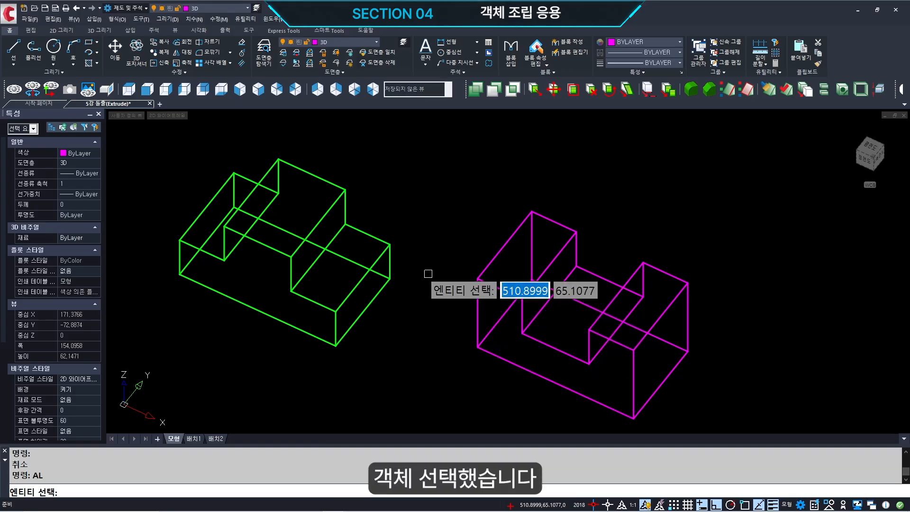
click(340, 187)
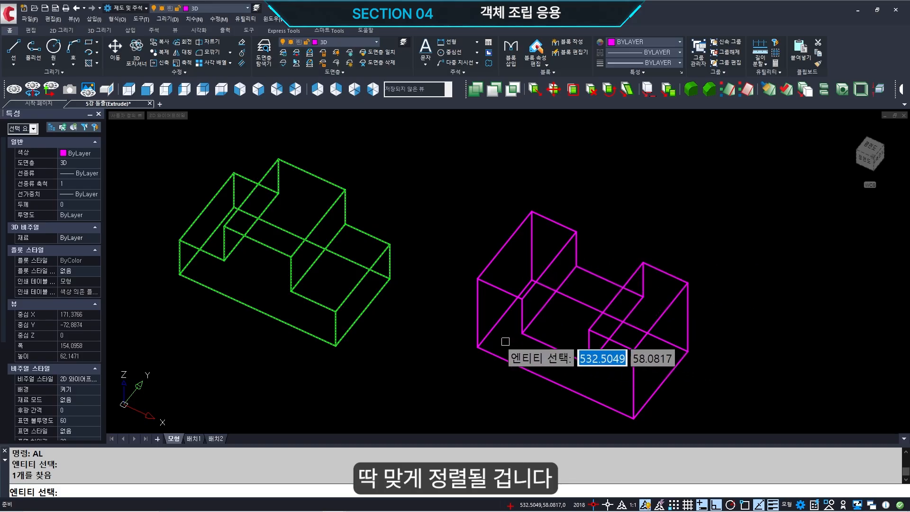
key(Return)
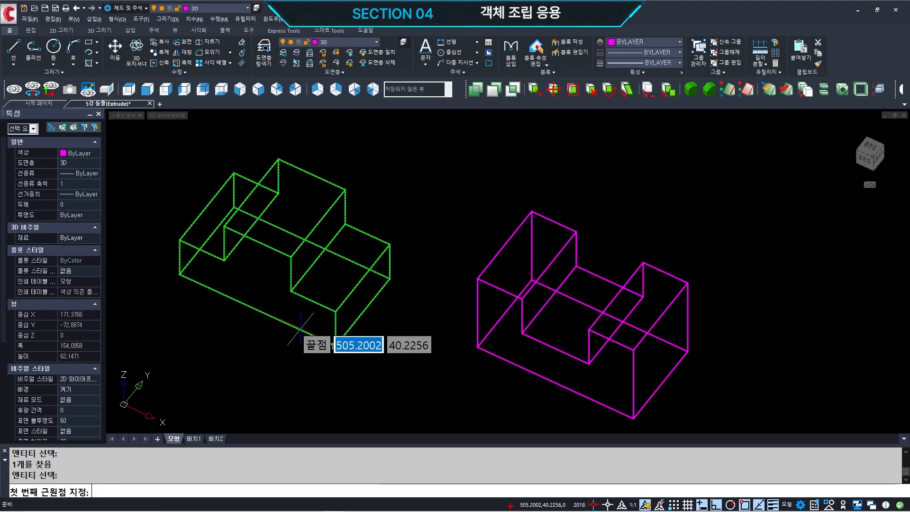
click(223, 226)
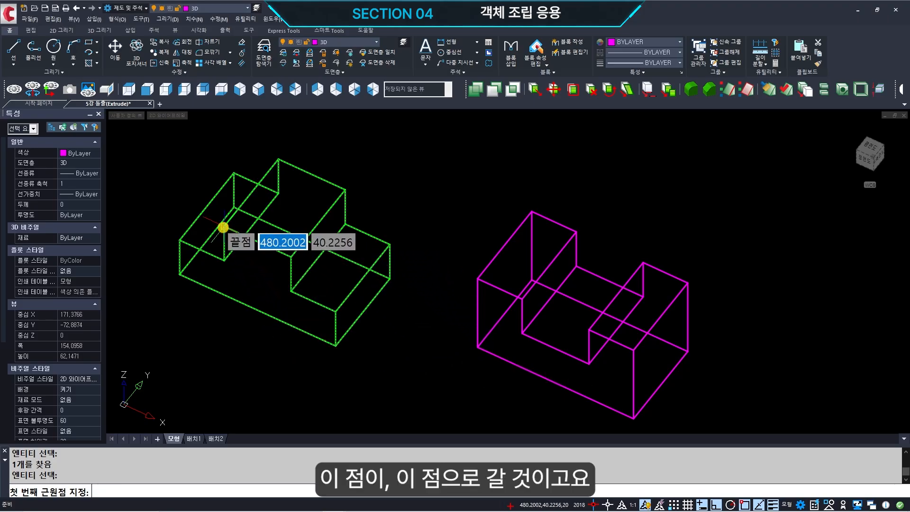
click(589, 363)
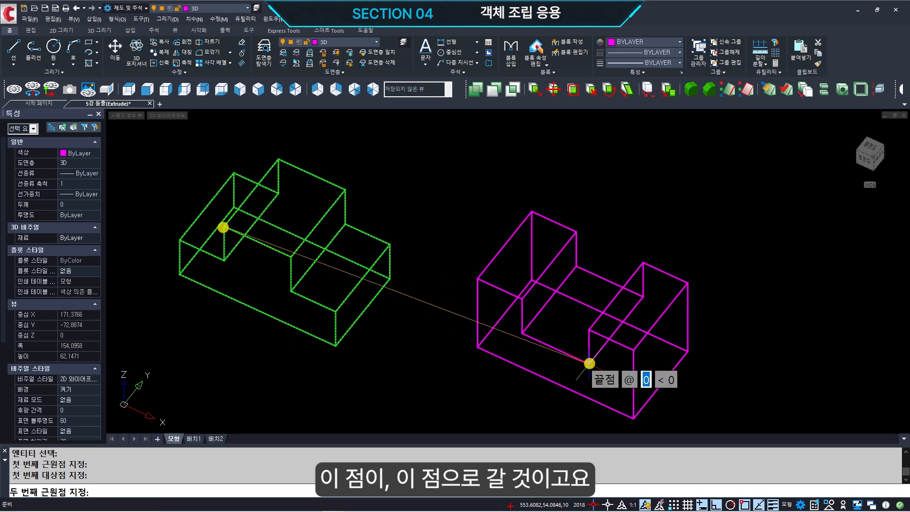
click(291, 257)
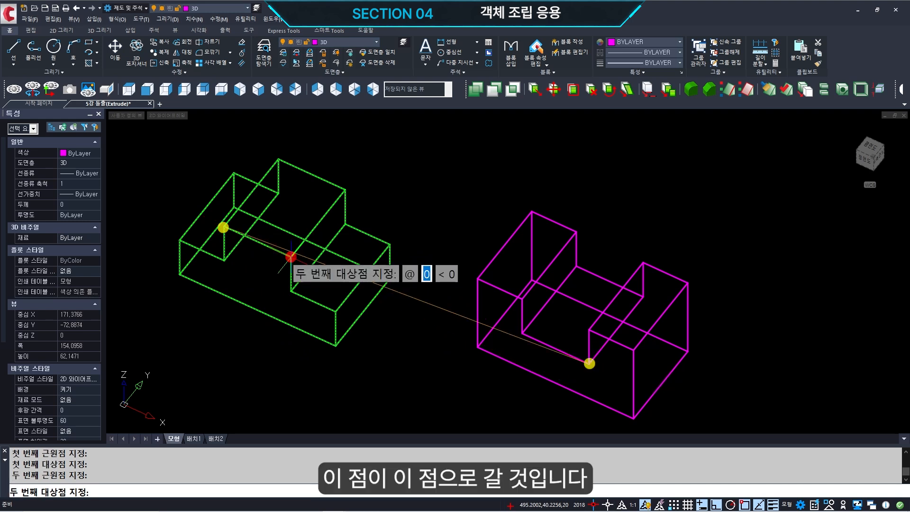
click(522, 332)
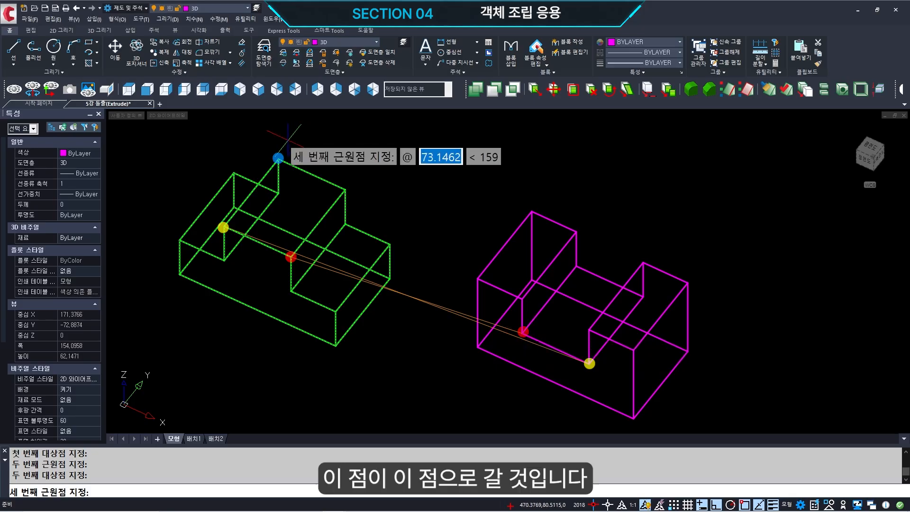
click(278, 158)
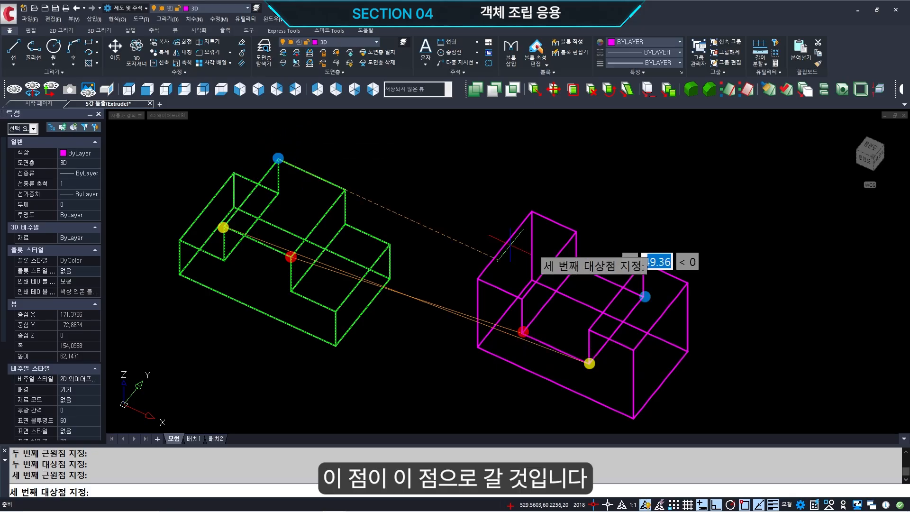
click(645, 297)
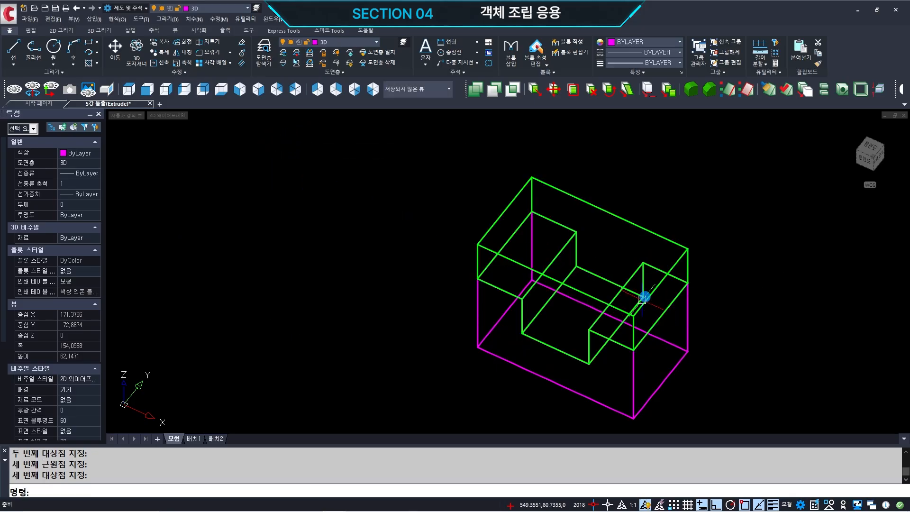
Display the assembled green and magenta solids shaded with SHADE, and inspect how the projection fits the recess
middle_drag(619, 324, 586, 316)
text(SHAE)
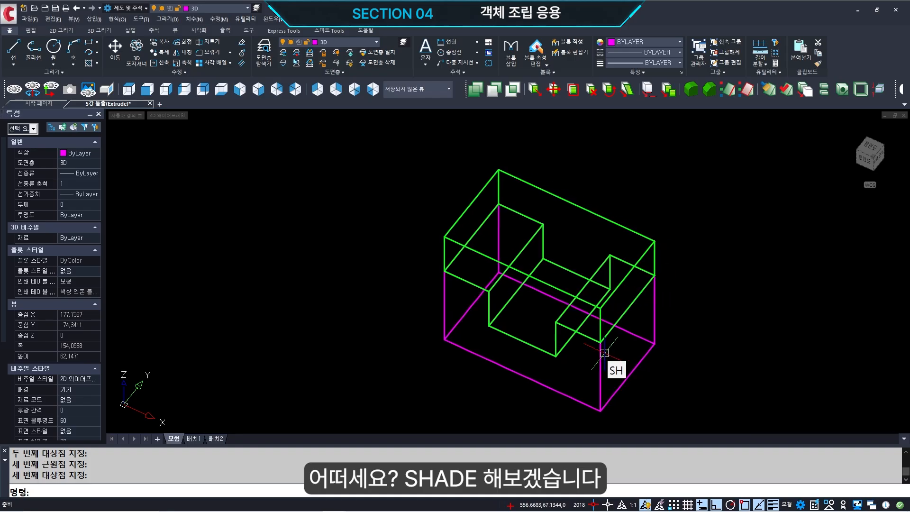
key(BackSpace)
text(DE)
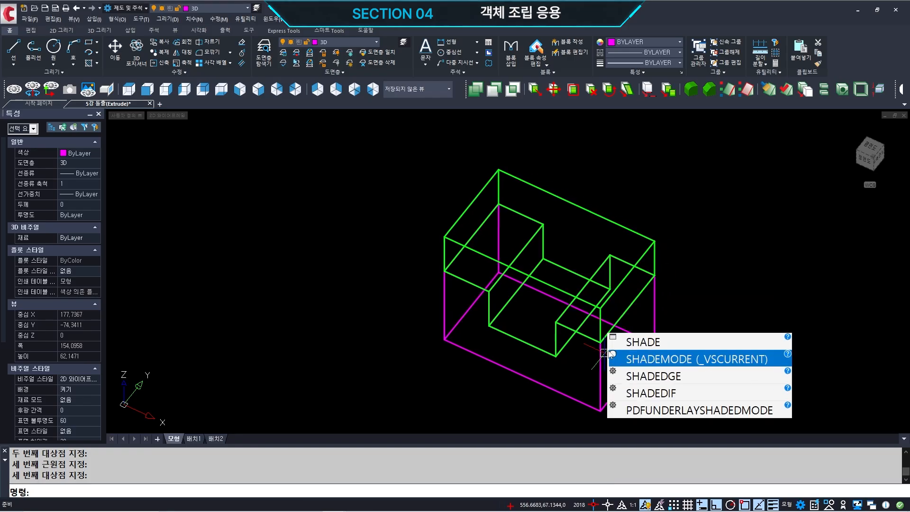
key(Return)
drag(603, 349, 479, 312)
mouse_move(480, 312)
shift+middle_down()
mouse_move(687, 315)
mouse_move(475, 299)
shift+middle_up()
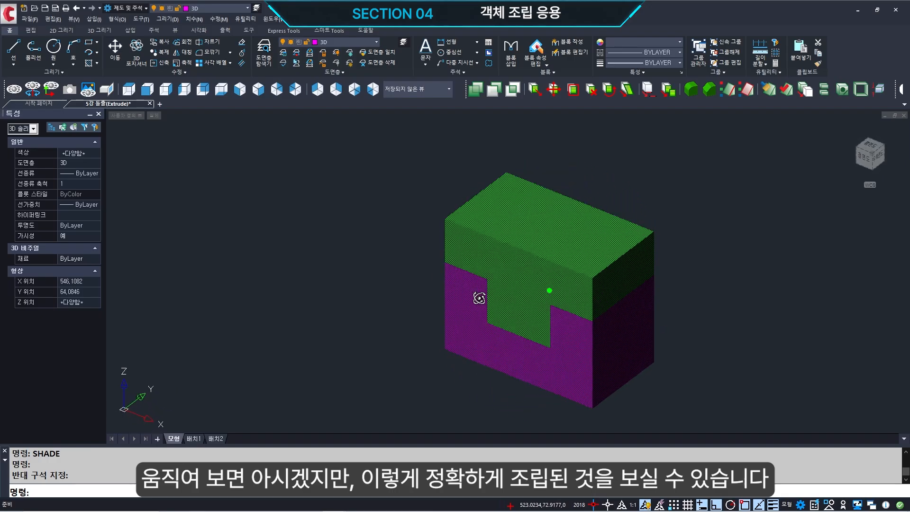
key(Escape)
middle_drag(405, 299, 349, 286)
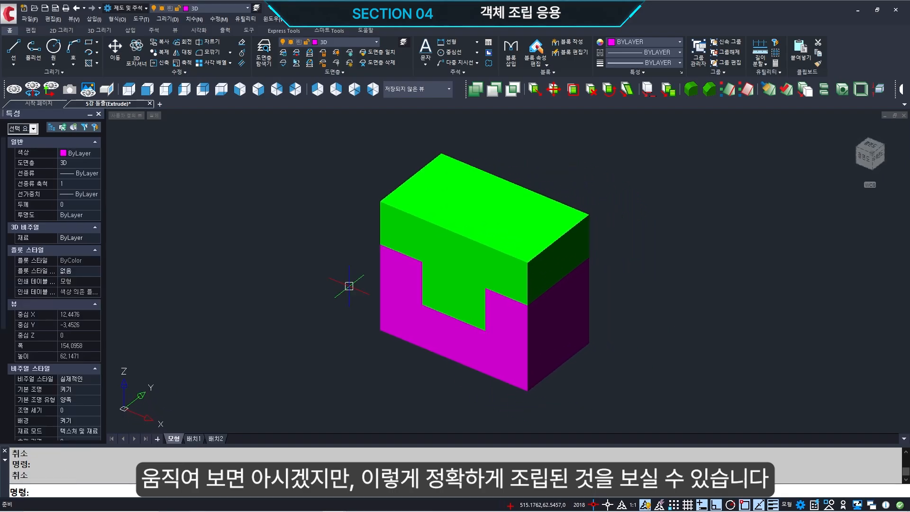